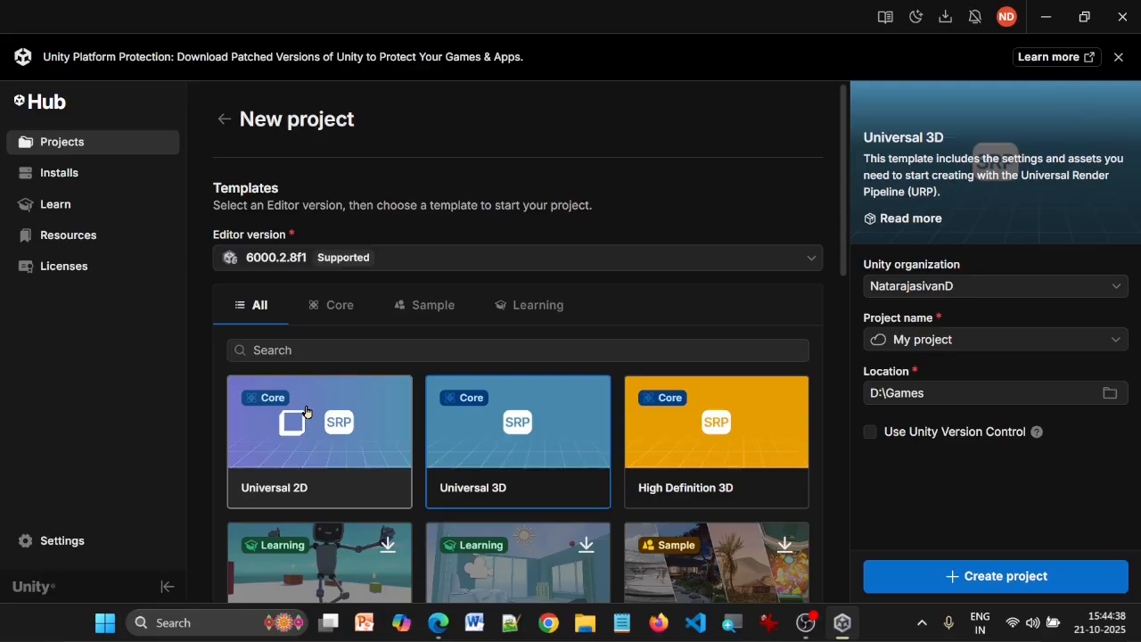
{"action": "left_click", "coordinate": [306, 411]}
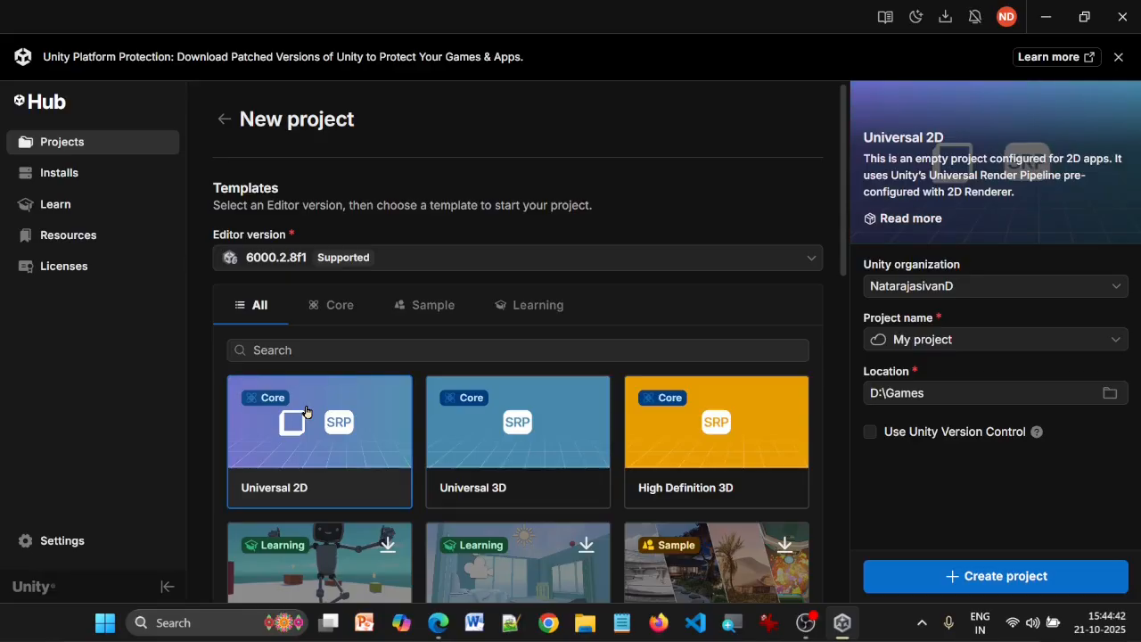
{"action": "double_click", "coordinate": [978, 340]}
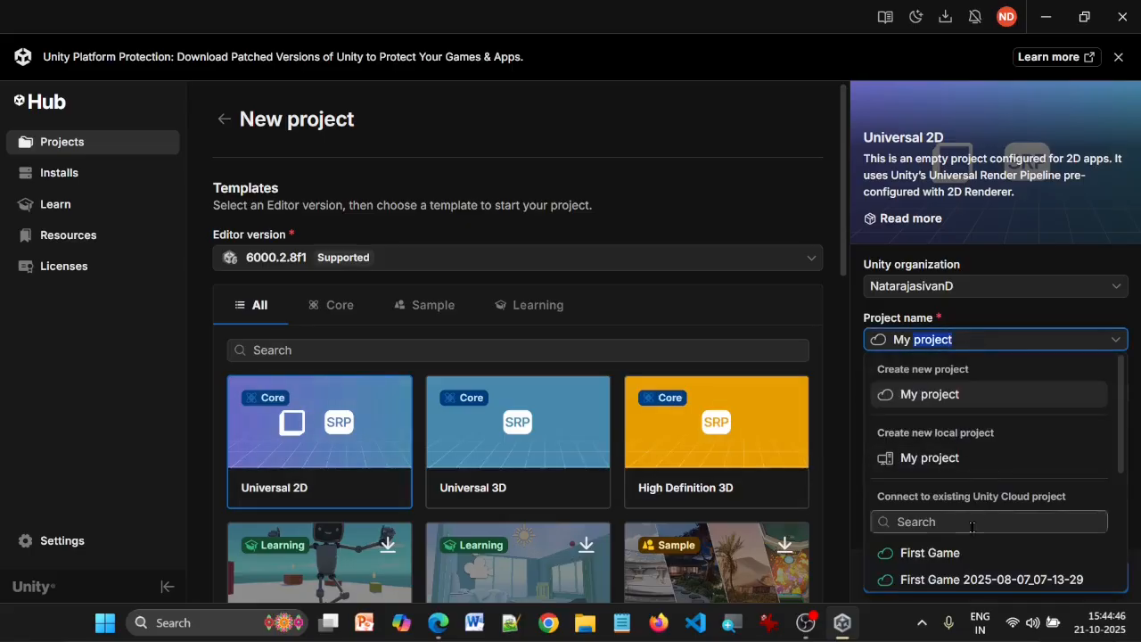
{"action": "left_click", "coordinate": [963, 553]}
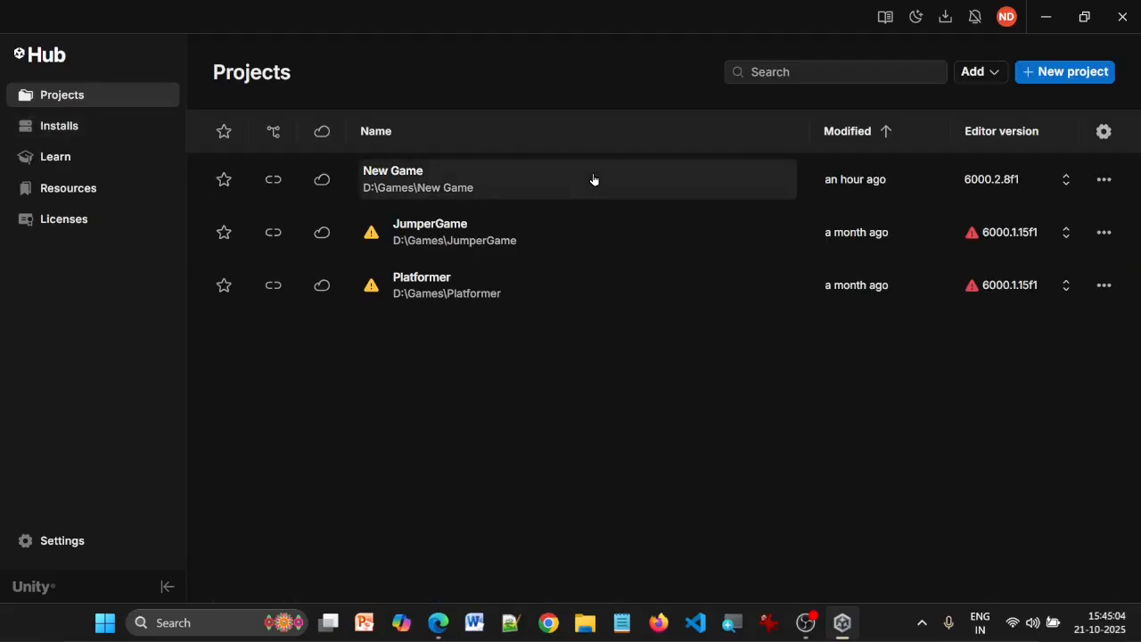
Open the existing New Game project and bring up My Assets in the Package Manager
{"action": "left_click", "coordinate": [594, 179]}
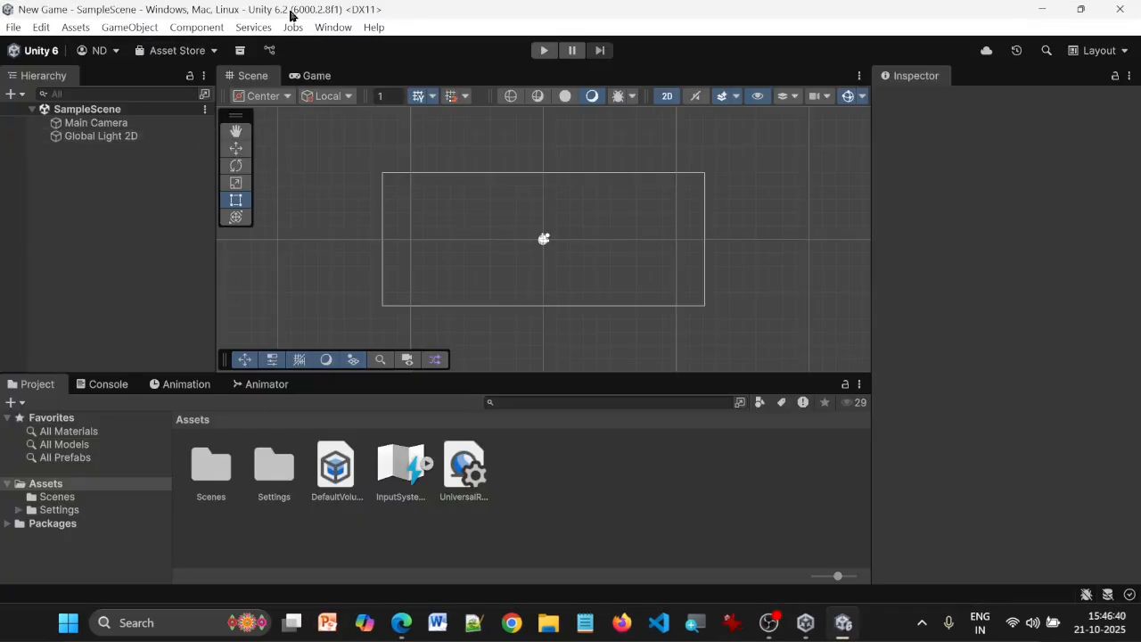
{"action": "left_click", "coordinate": [326, 28]}
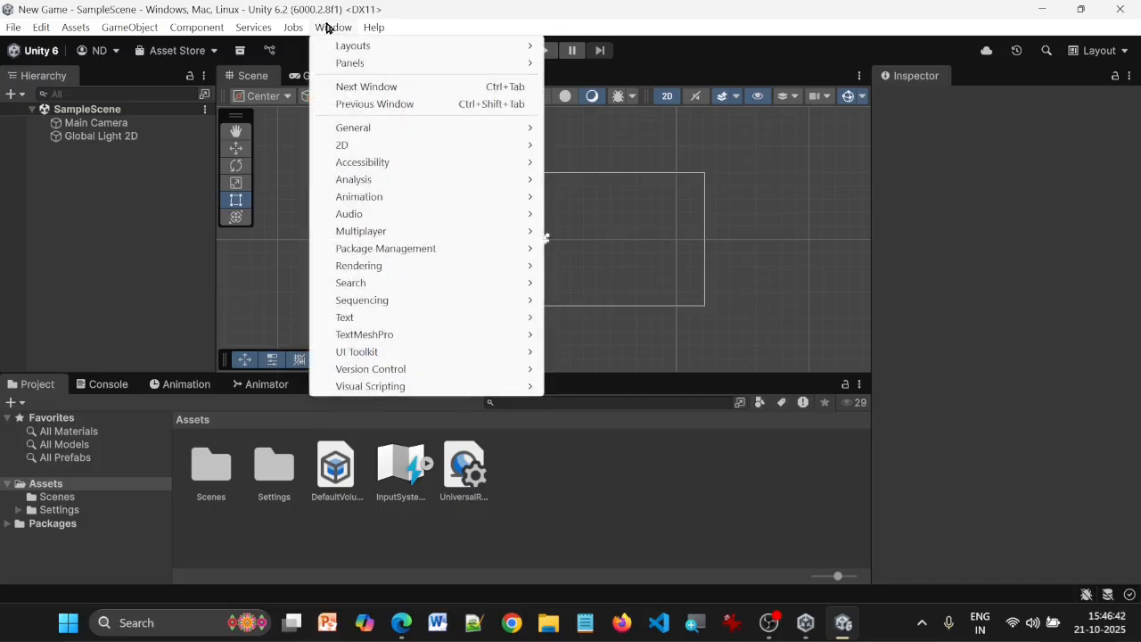
{"action": "mouse_move", "coordinate": [410, 258]}
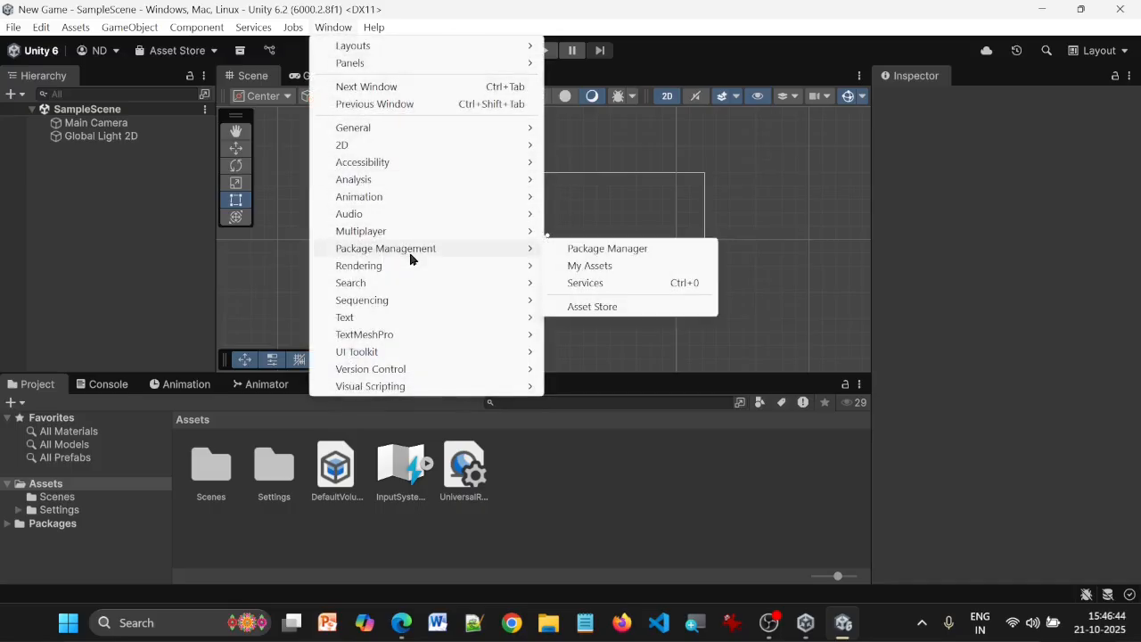
{"action": "left_click", "coordinate": [592, 267]}
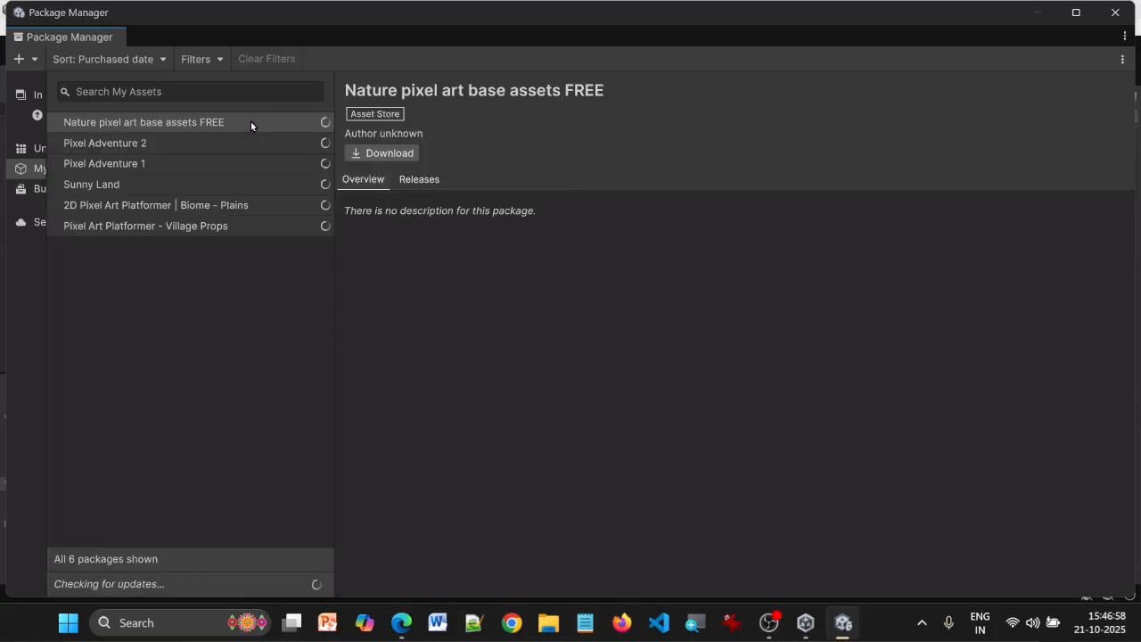
Import the complete Pixel Adventure 1 package into the project and close the Package Manager
{"action": "left_click", "coordinate": [173, 162]}
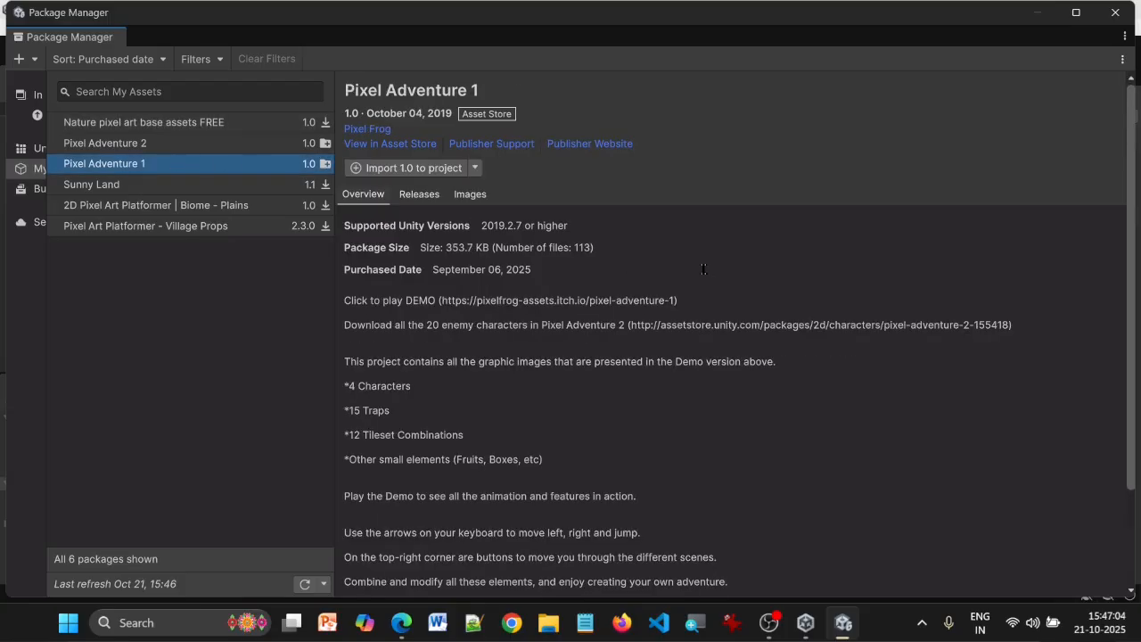
{"action": "scroll", "coordinate": [704, 269], "scroll_direction": "down", "scroll_amount": 3}
{"action": "scroll", "coordinate": [704, 269], "scroll_direction": "up", "scroll_amount": 3}
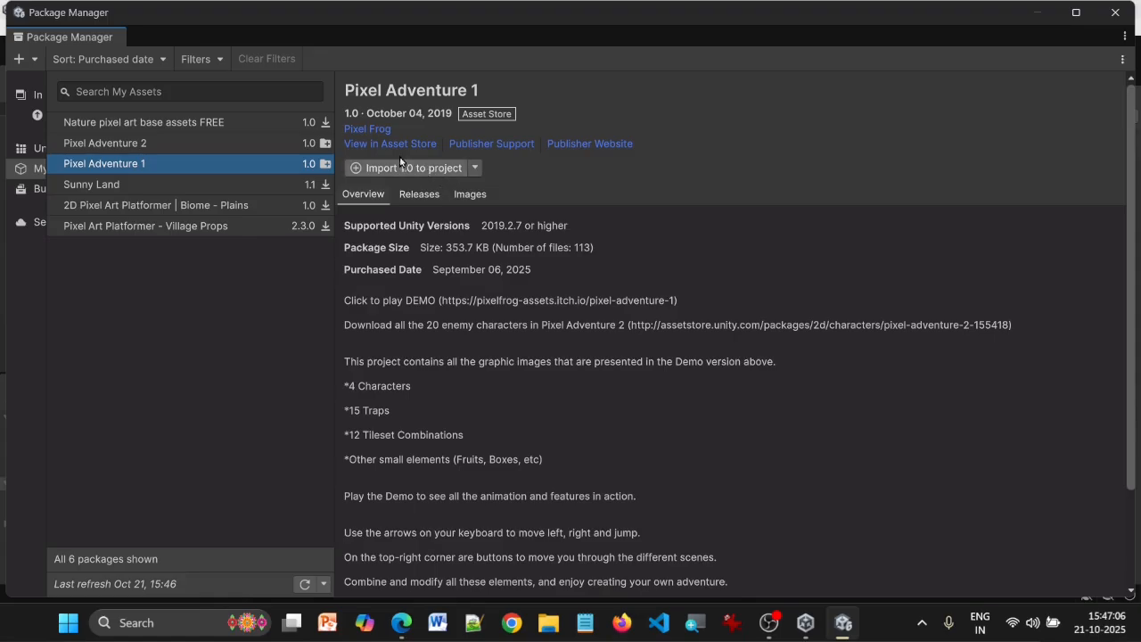
{"action": "left_click", "coordinate": [382, 168]}
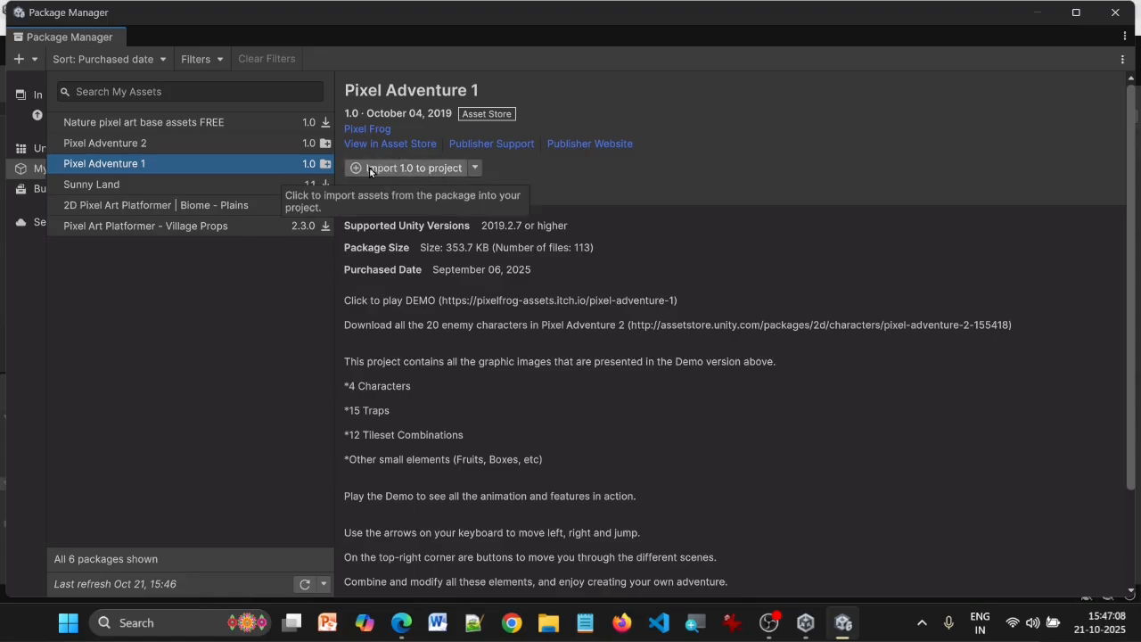
{"action": "scroll", "coordinate": [530, 299], "scroll_direction": "down", "scroll_amount": 5}
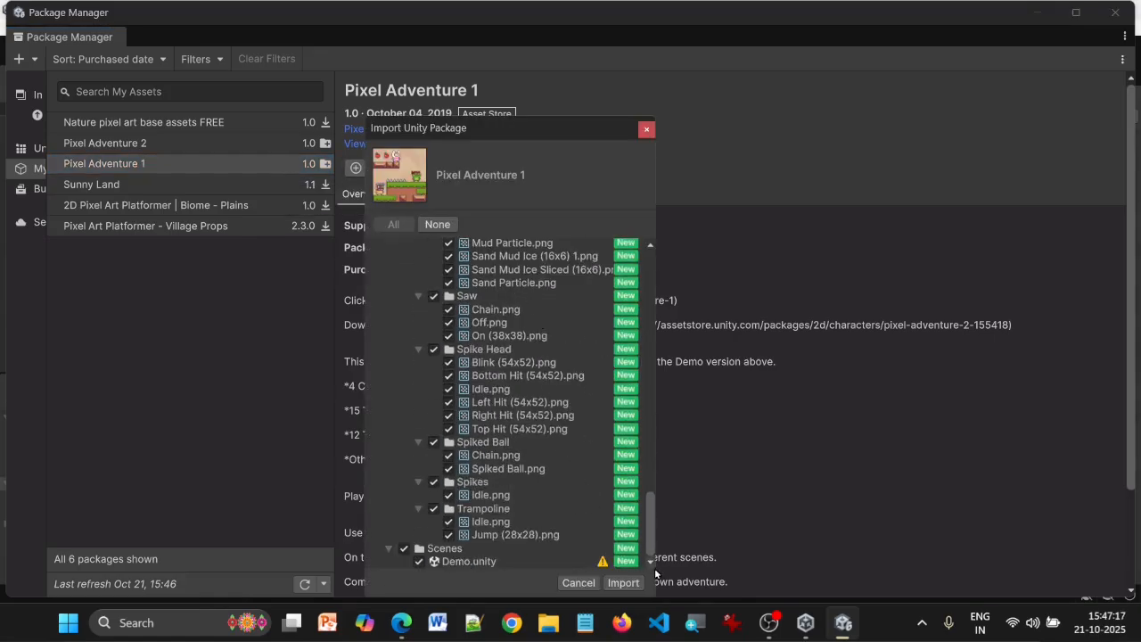
{"action": "left_click", "coordinate": [623, 583]}
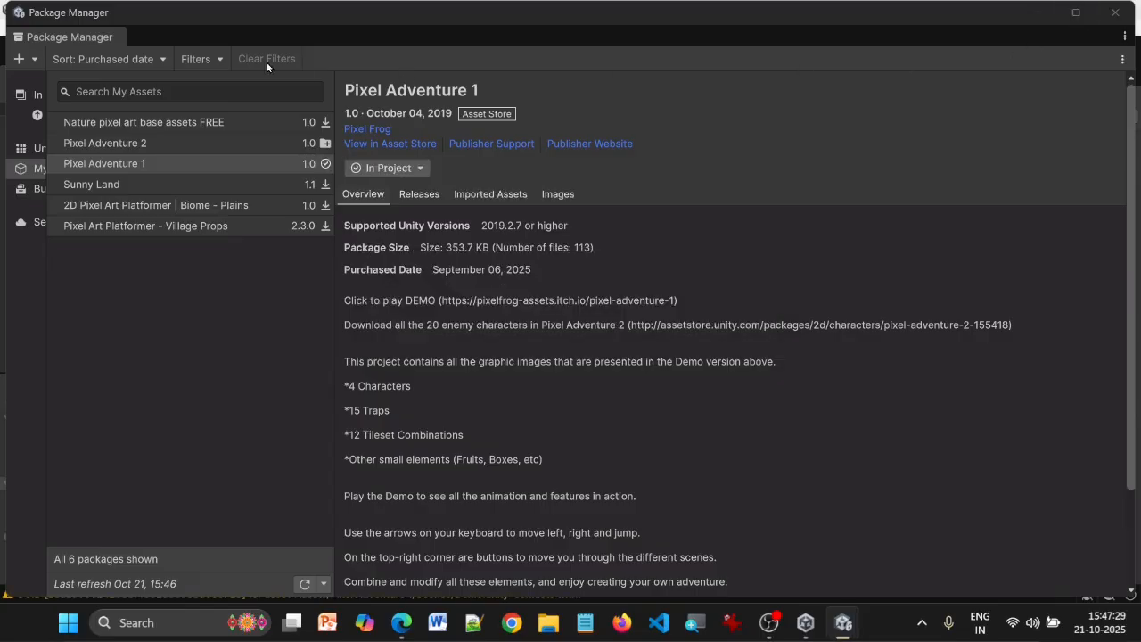
{"action": "left_click", "coordinate": [1116, 12]}
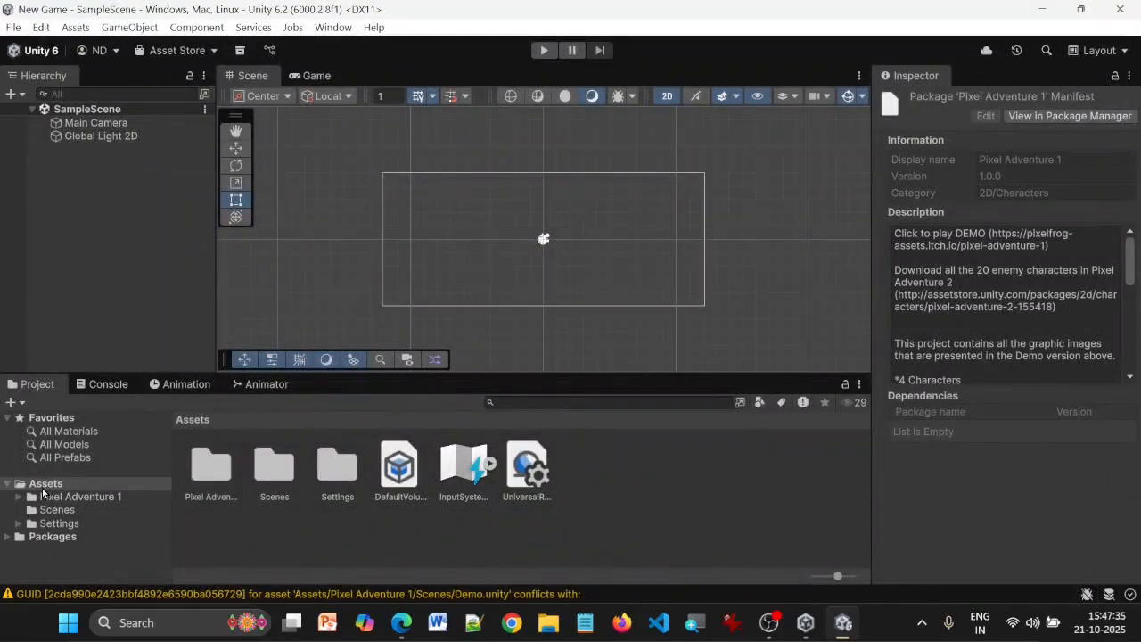
Look through the Background, Items and Terrain folders of the imported Pixel Adventure 1 assets
{"action": "left_click", "coordinate": [53, 499]}
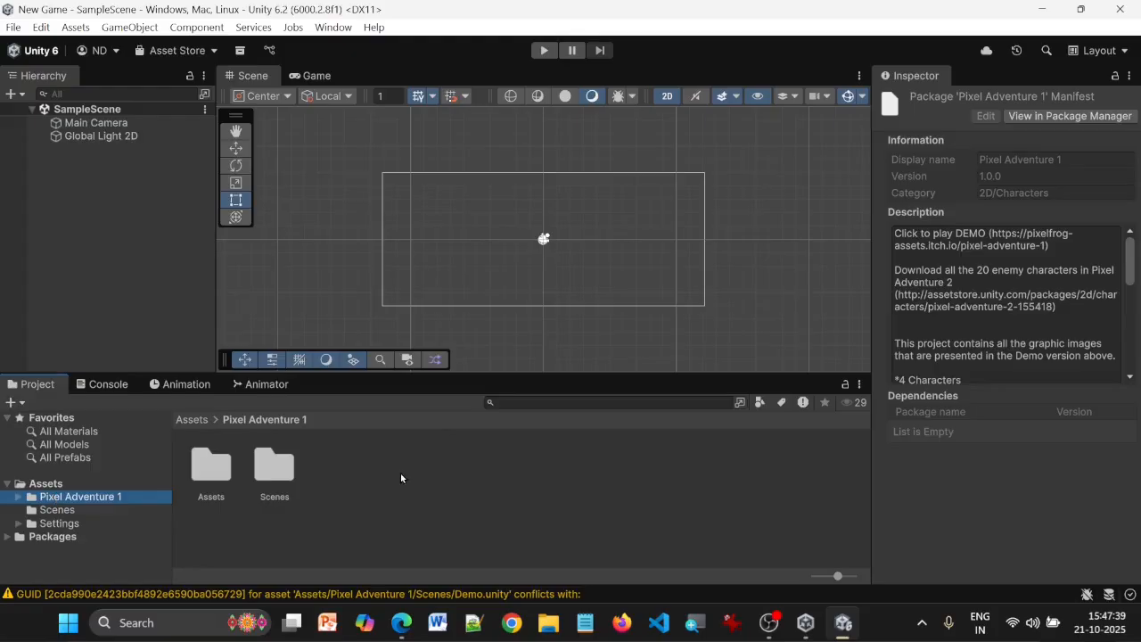
{"action": "double_click", "coordinate": [218, 460]}
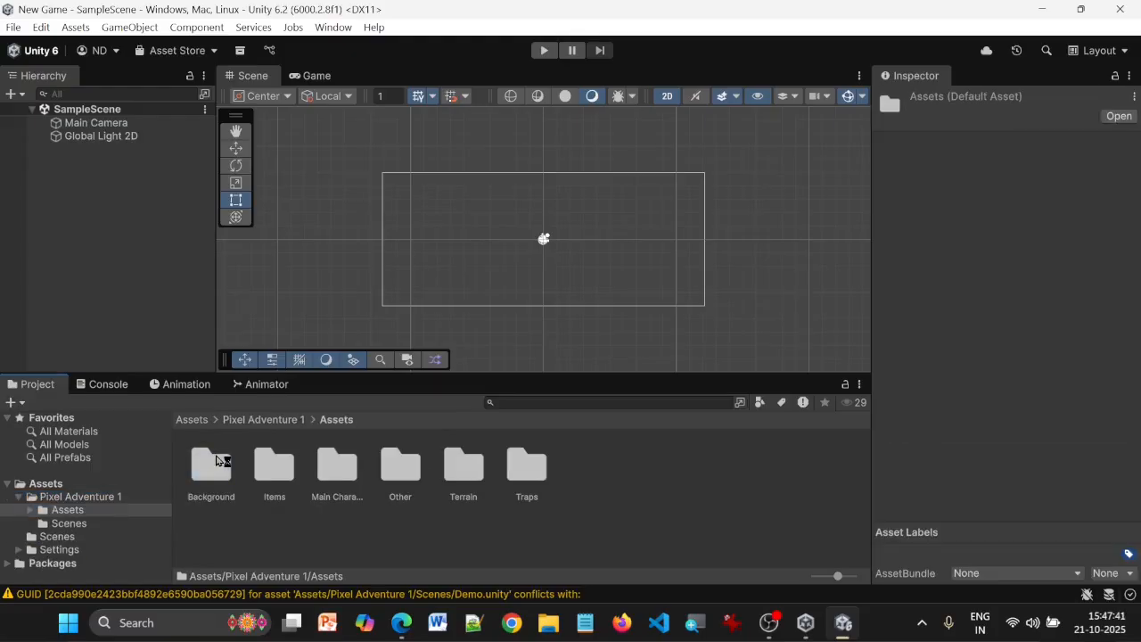
{"action": "double_click", "coordinate": [217, 460]}
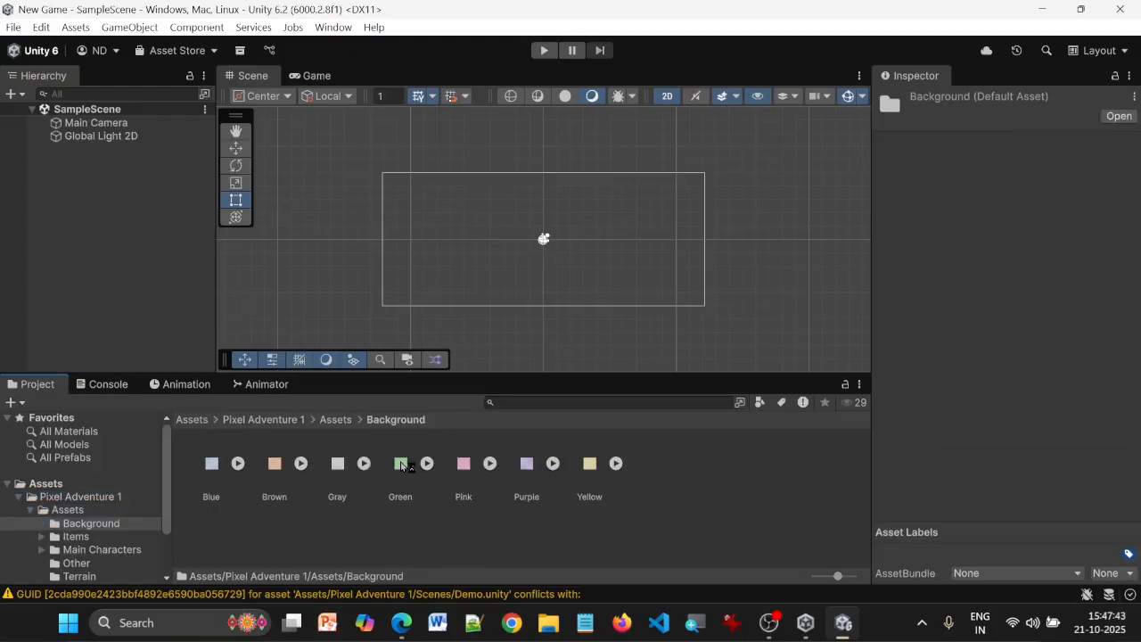
{"action": "left_click", "coordinate": [335, 419]}
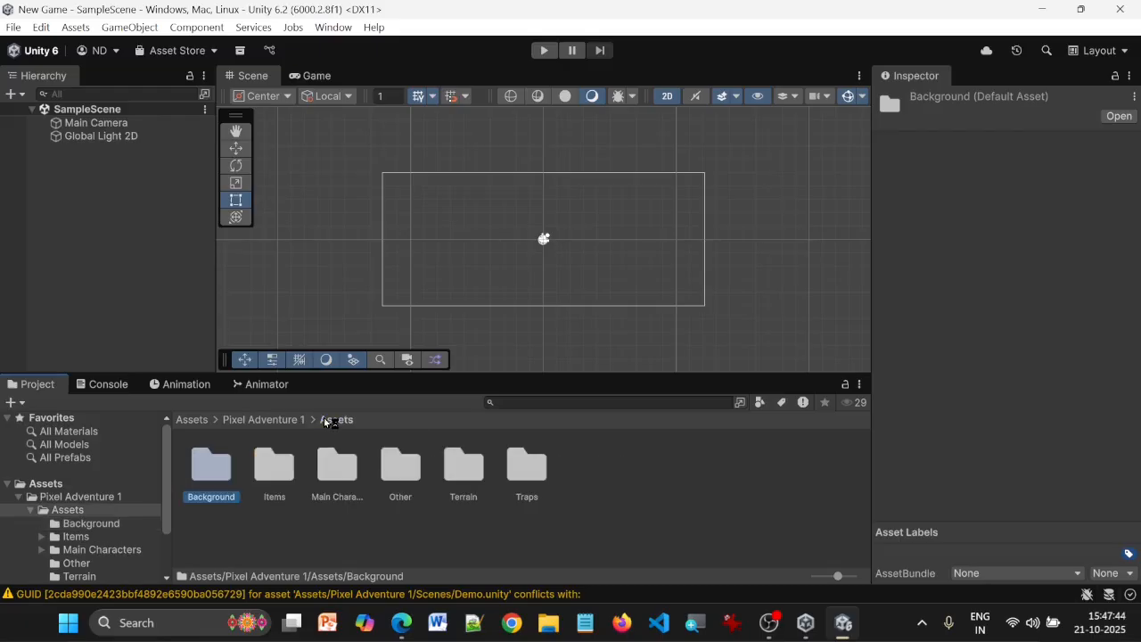
{"action": "double_click", "coordinate": [278, 473]}
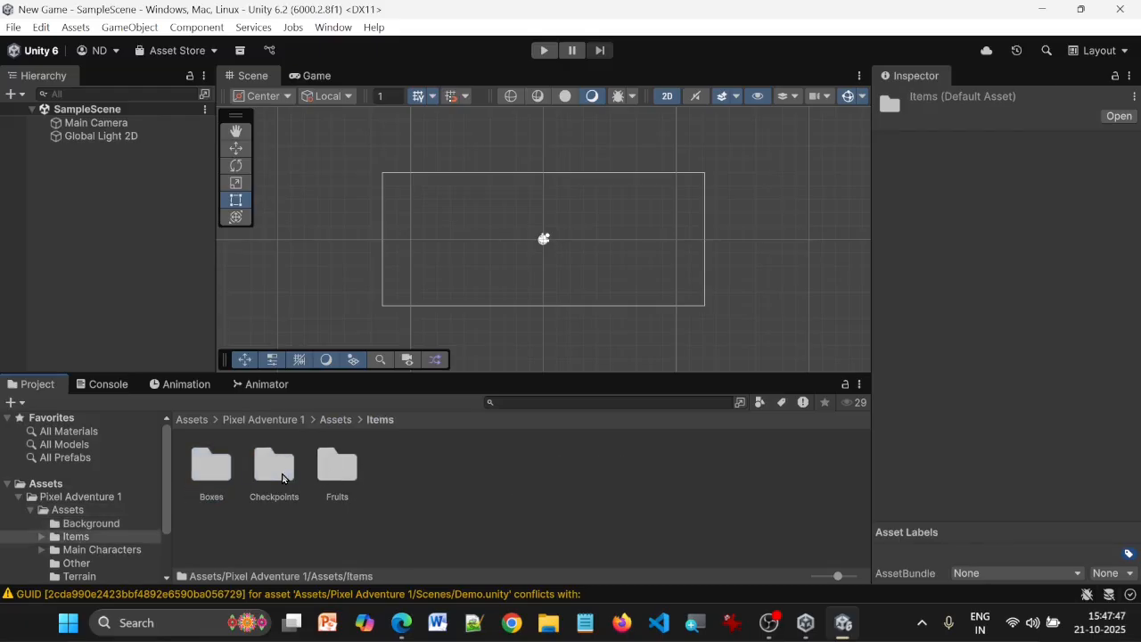
{"action": "left_click", "coordinate": [345, 420]}
{"action": "left_click", "coordinate": [446, 469]}
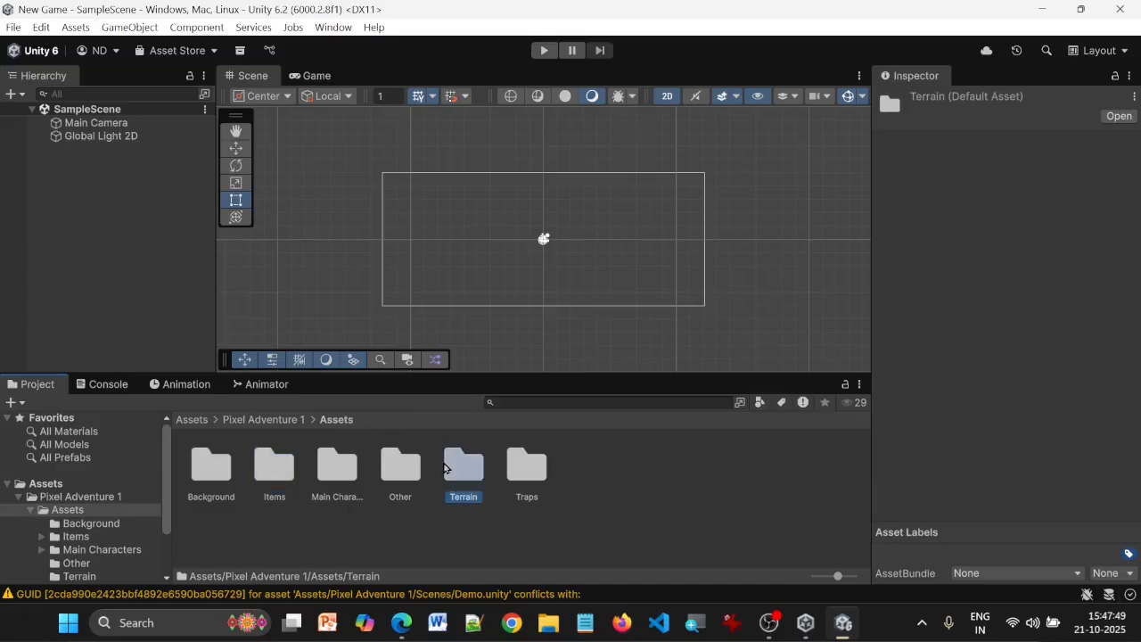
{"action": "double_click", "coordinate": [445, 466]}
{"action": "left_click", "coordinate": [326, 420]}
Set Pixels Per Unit to 16 for all textures in the Background folder and apply the import settings
{"action": "double_click", "coordinate": [212, 465]}
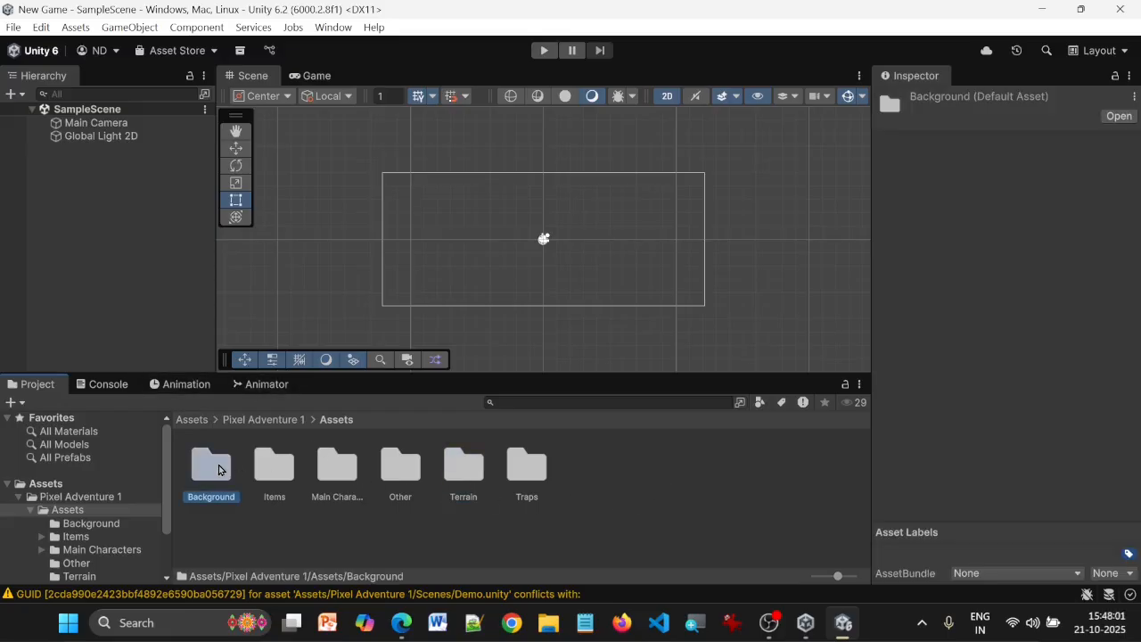
{"action": "left_click", "coordinate": [707, 510]}
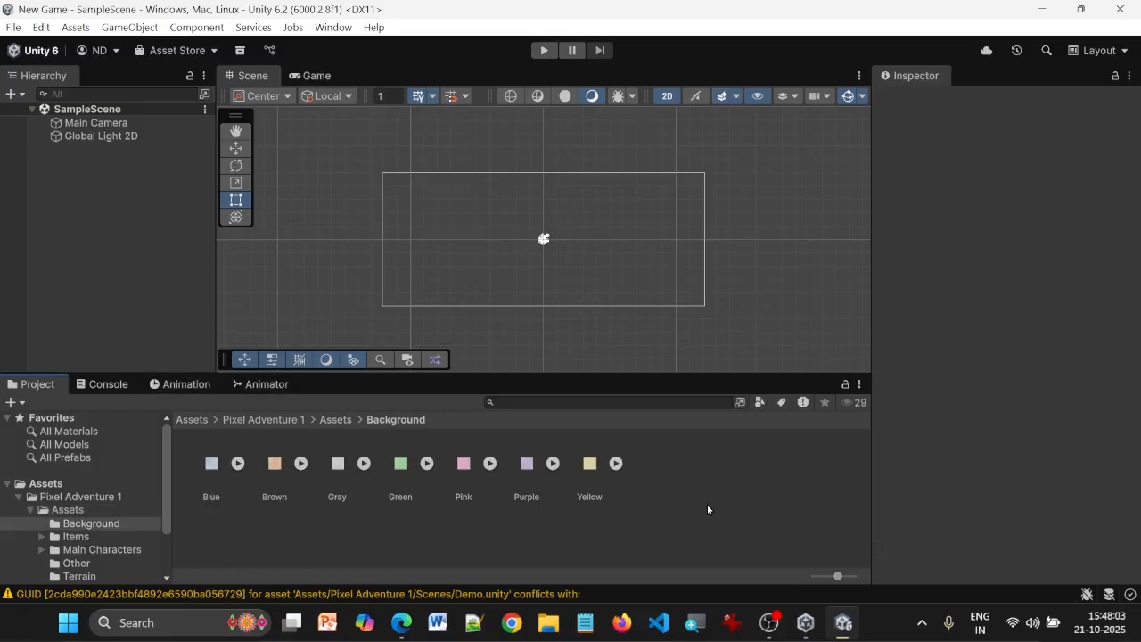
{"action": "key", "text": "ctrl+a"}
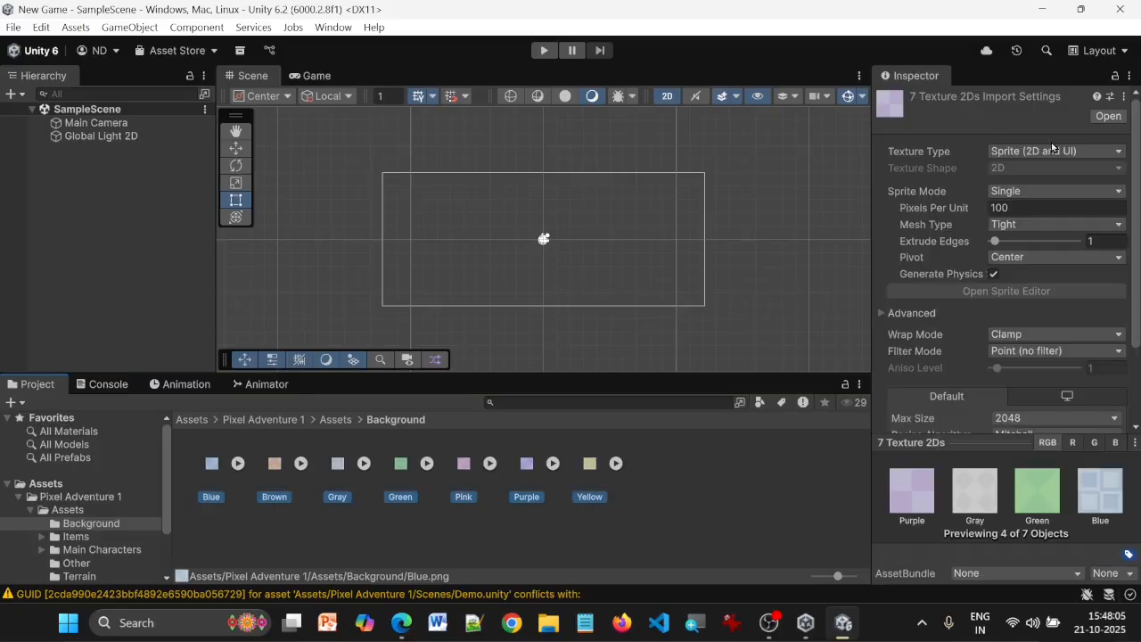
{"action": "left_click", "coordinate": [1065, 207]}
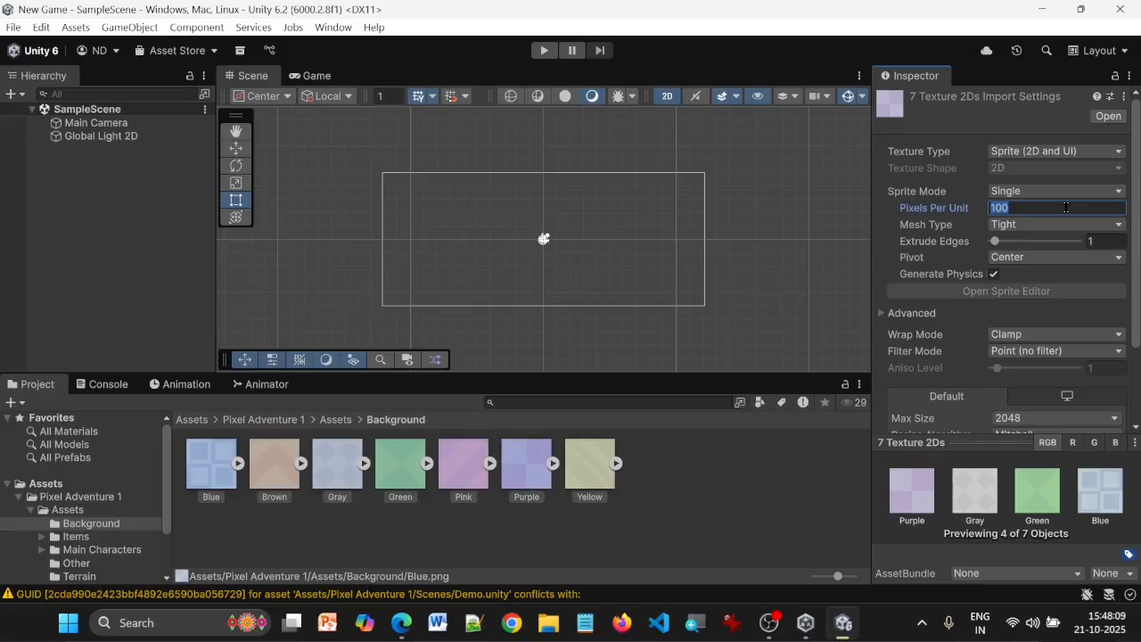
{"action": "type", "text": "16"}
{"action": "scroll", "coordinate": [1070, 218], "scroll_direction": "down", "scroll_amount": 3}
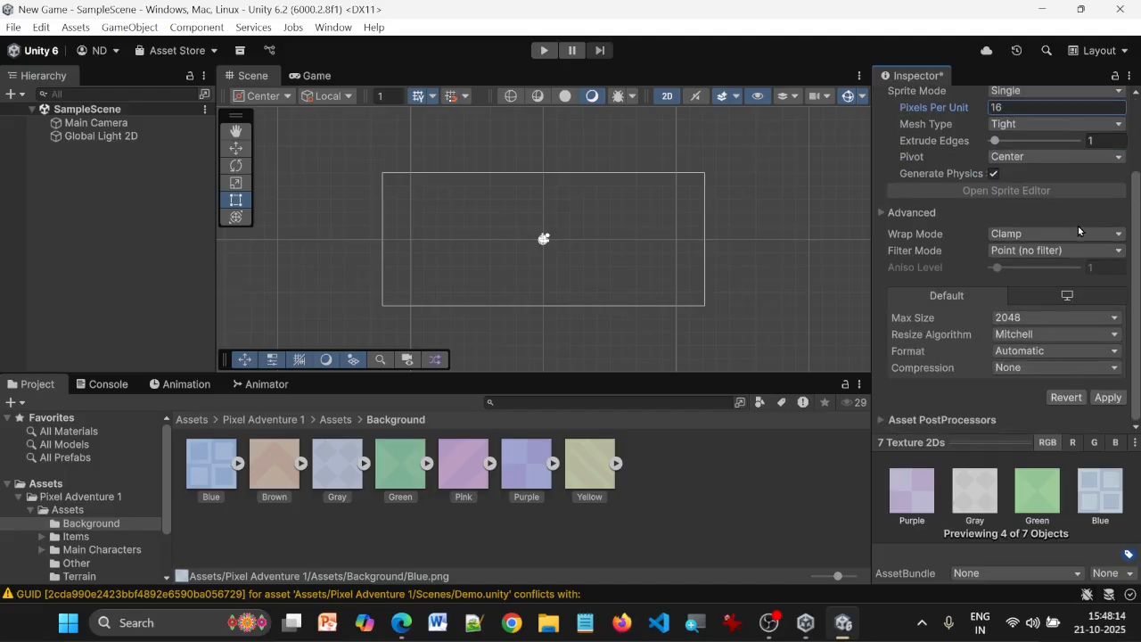
{"action": "left_click", "coordinate": [1108, 398]}
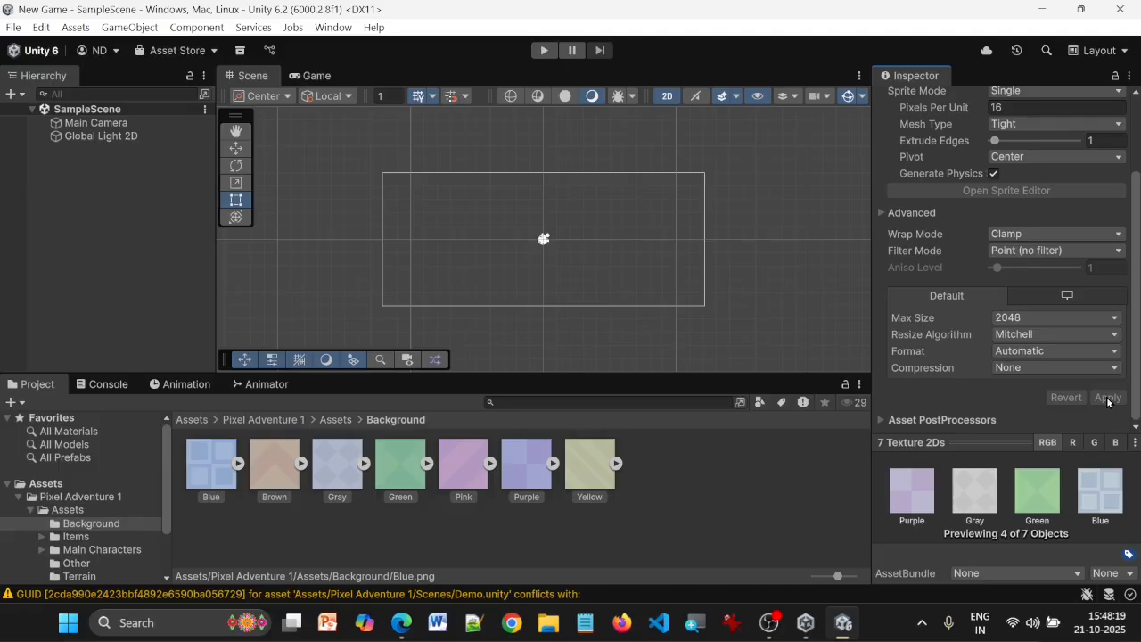
Create a rectangular tilemap in the scene and name it Background
{"action": "right_click", "coordinate": [94, 183]}
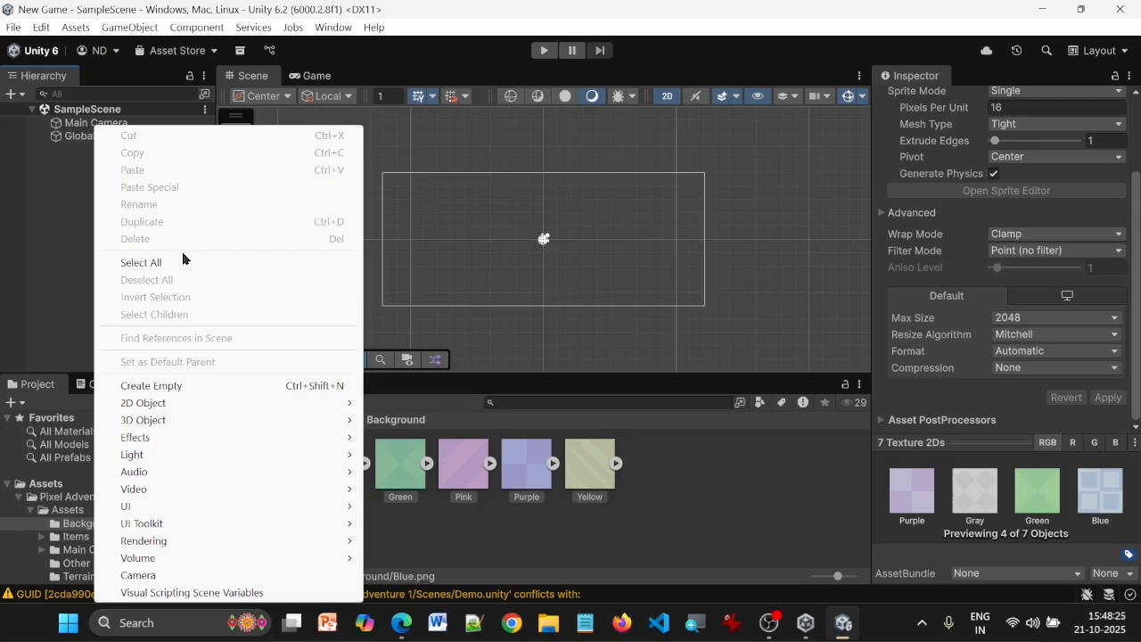
{"action": "mouse_move", "coordinate": [221, 403]}
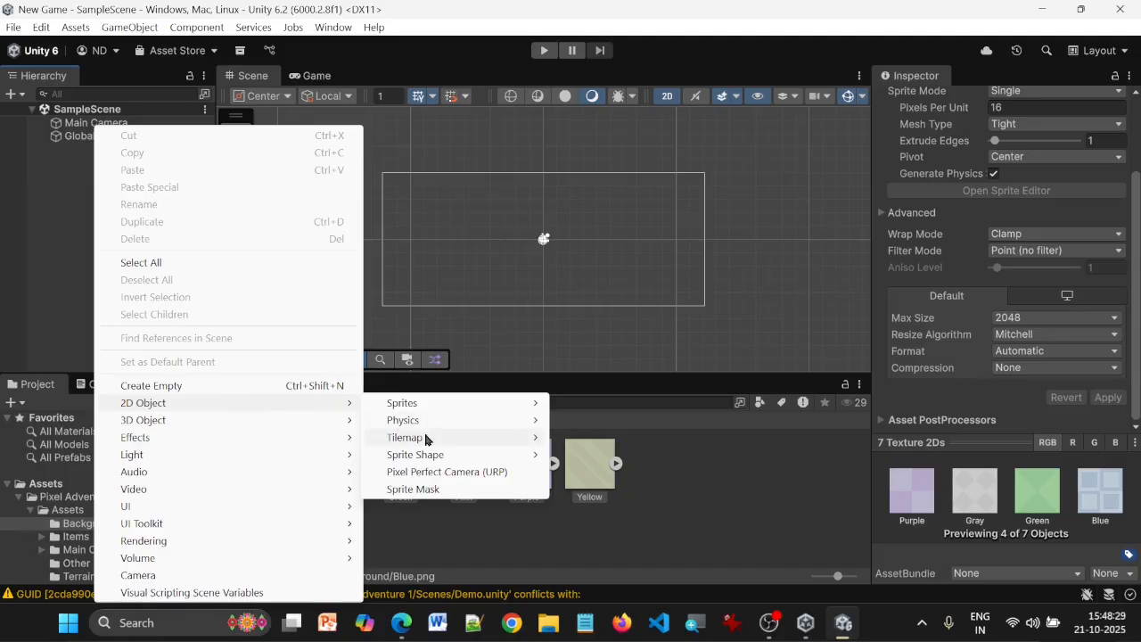
{"action": "mouse_move", "coordinate": [427, 439]}
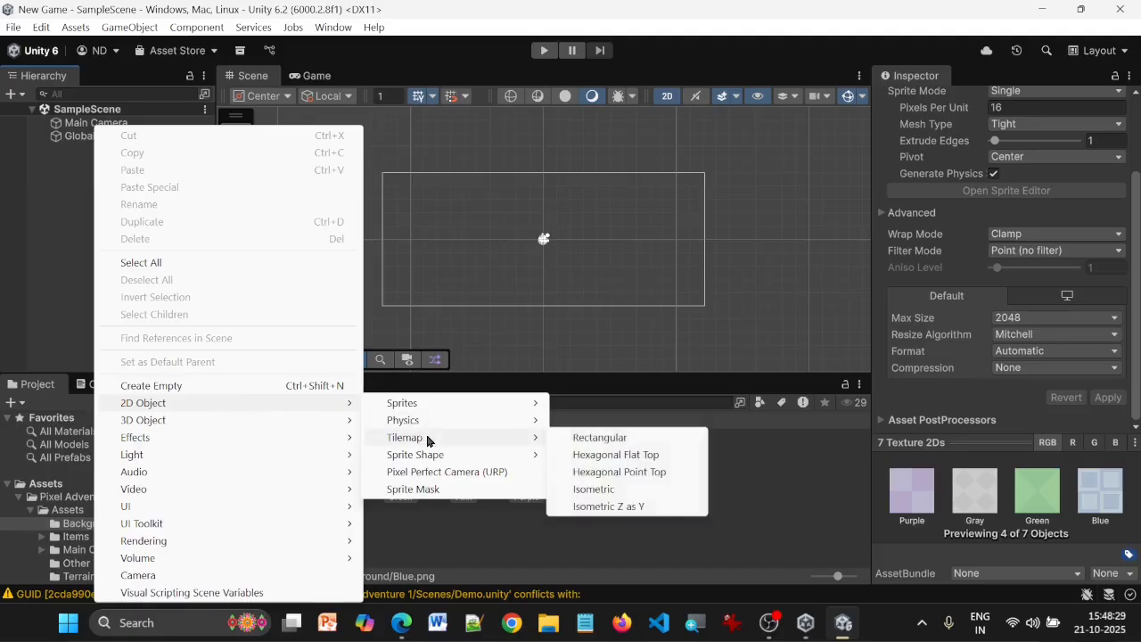
{"action": "left_click", "coordinate": [579, 438]}
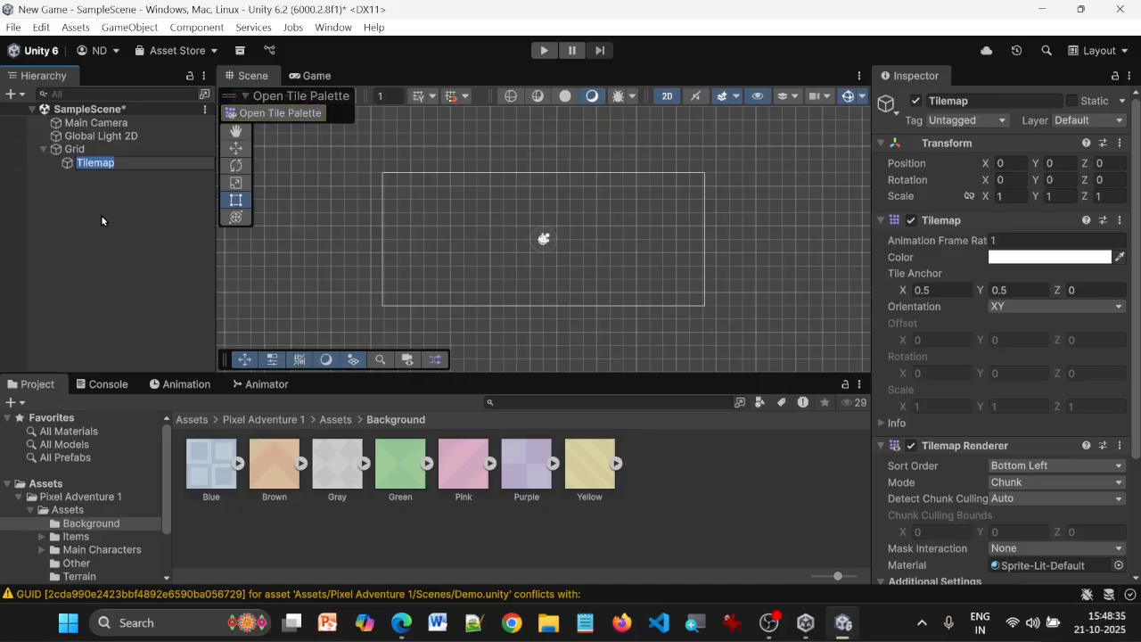
{"action": "type", "text": "Bacground"}
{"action": "key", "text": "Return"}
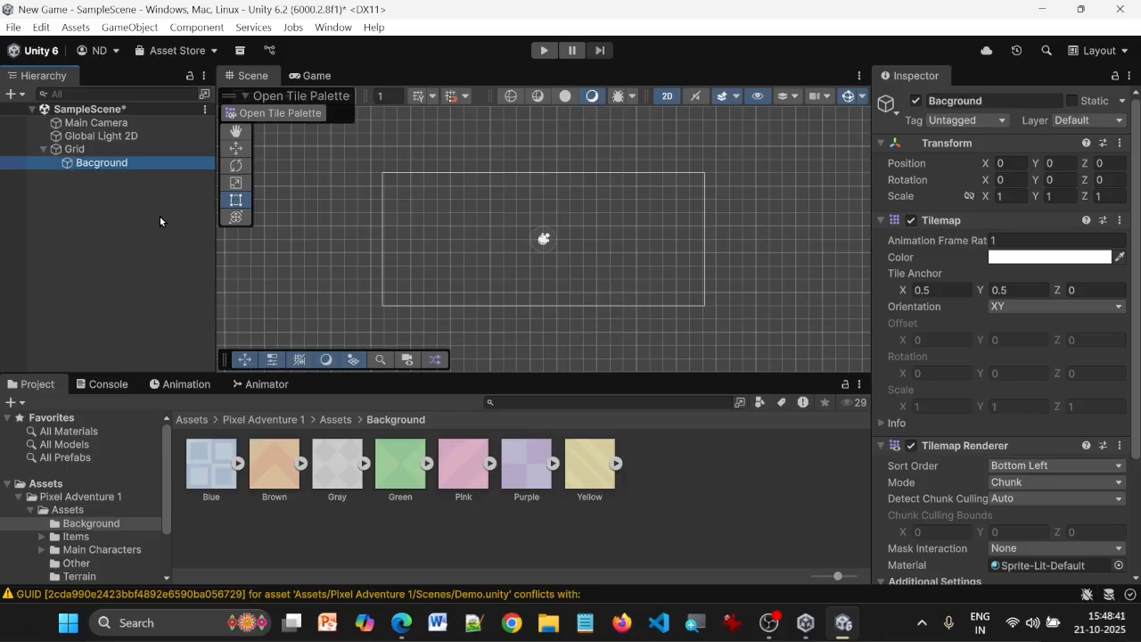
{"action": "left_click", "coordinate": [121, 195]}
{"action": "left_click", "coordinate": [96, 165]}
{"action": "scroll", "coordinate": [1017, 266], "scroll_direction": "down", "scroll_amount": 3}
{"action": "scroll", "coordinate": [1019, 267], "scroll_direction": "up", "scroll_amount": 3}
Set the Green background texture's Sprite Mode to Multiple, apply it and open the texture in the Sprite Editor
{"action": "left_click", "coordinate": [407, 472]}
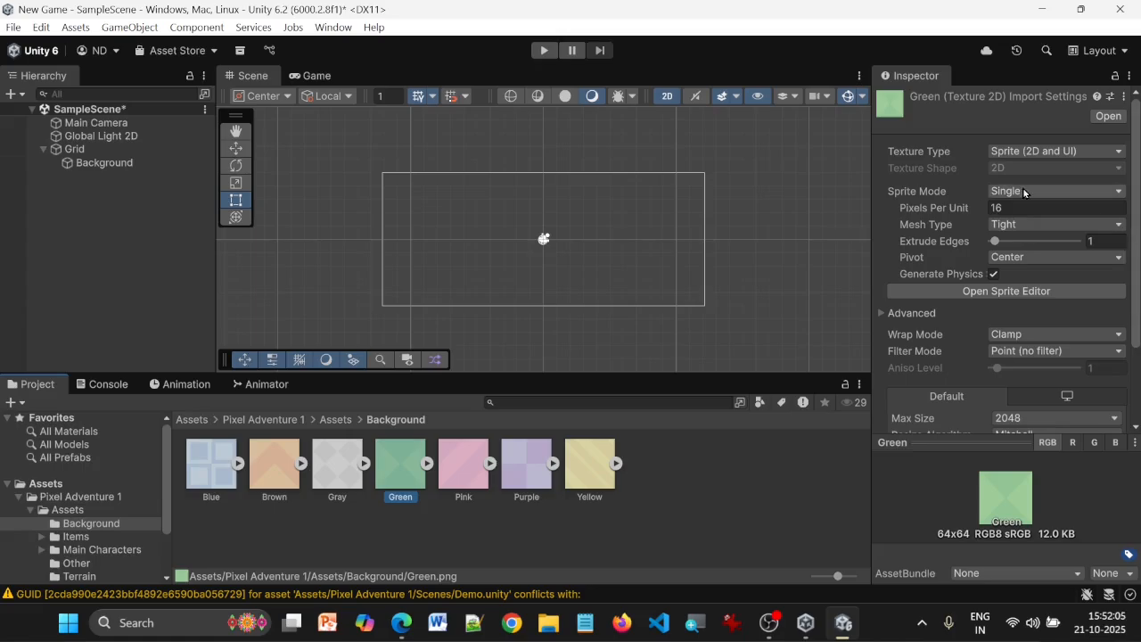
{"action": "left_click", "coordinate": [1024, 191]}
{"action": "left_click", "coordinate": [1033, 225]}
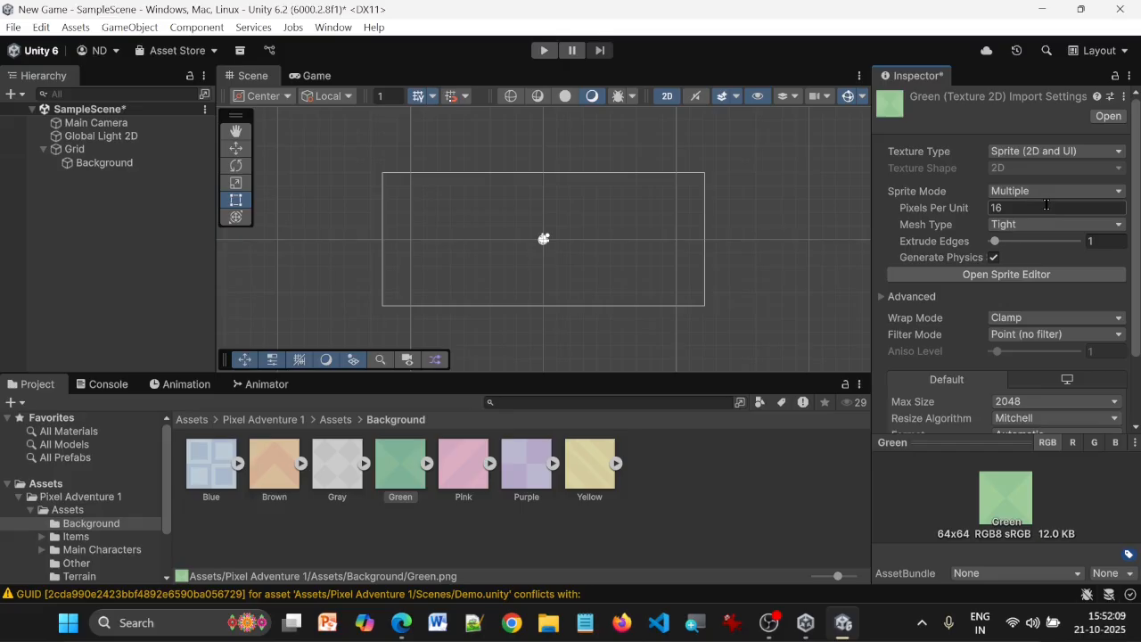
{"action": "scroll", "coordinate": [1069, 233], "scroll_direction": "down", "scroll_amount": 3}
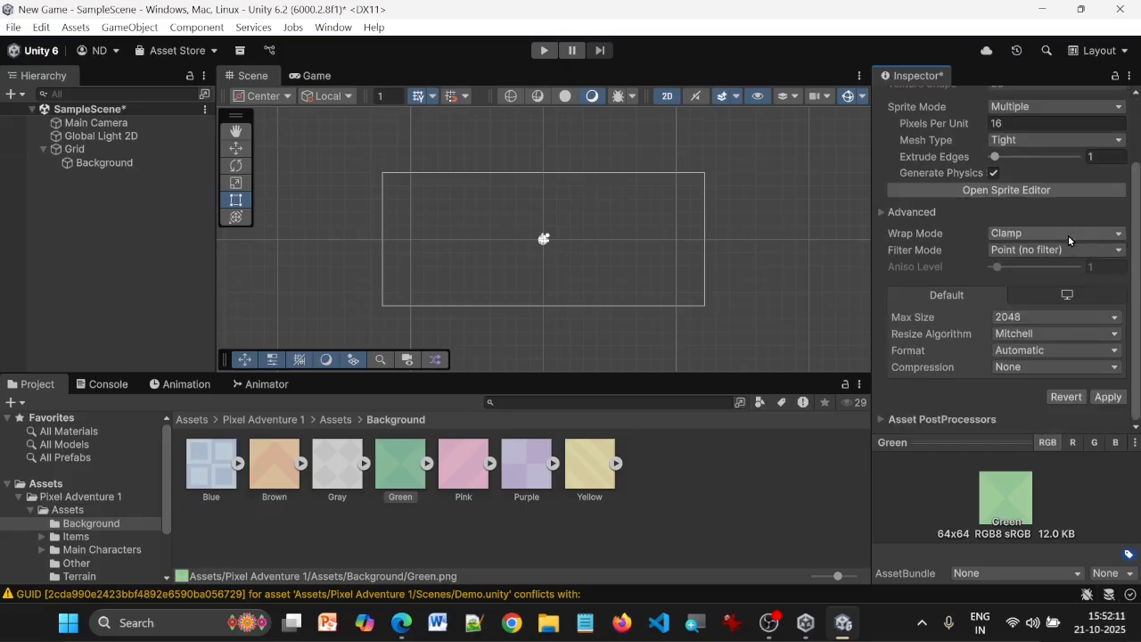
{"action": "left_click", "coordinate": [1104, 396]}
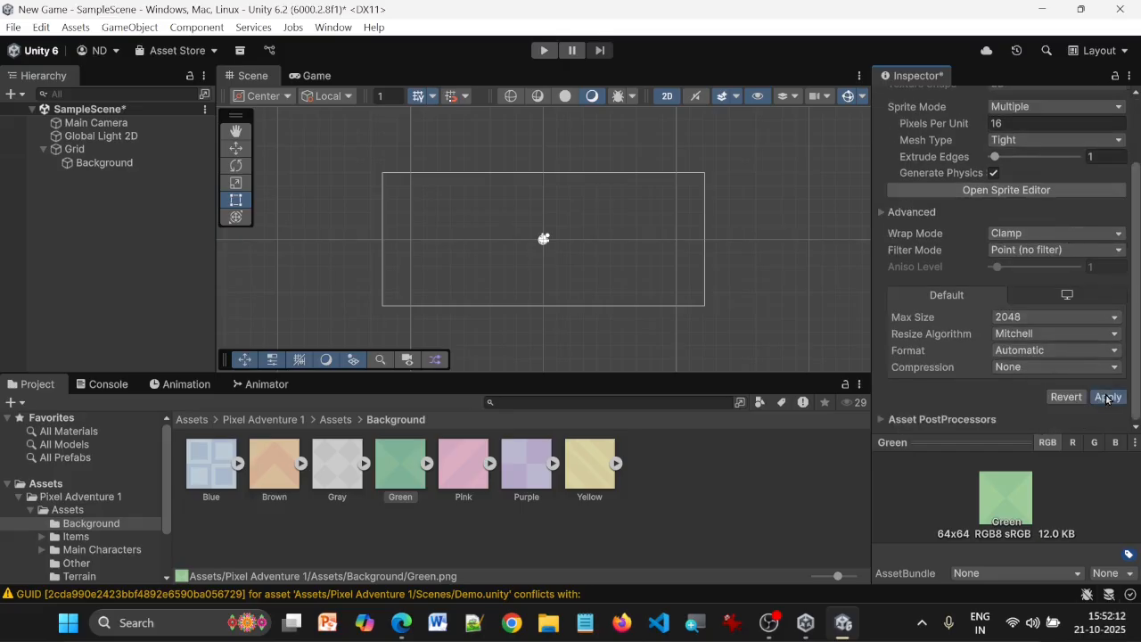
{"action": "left_click", "coordinate": [1026, 191]}
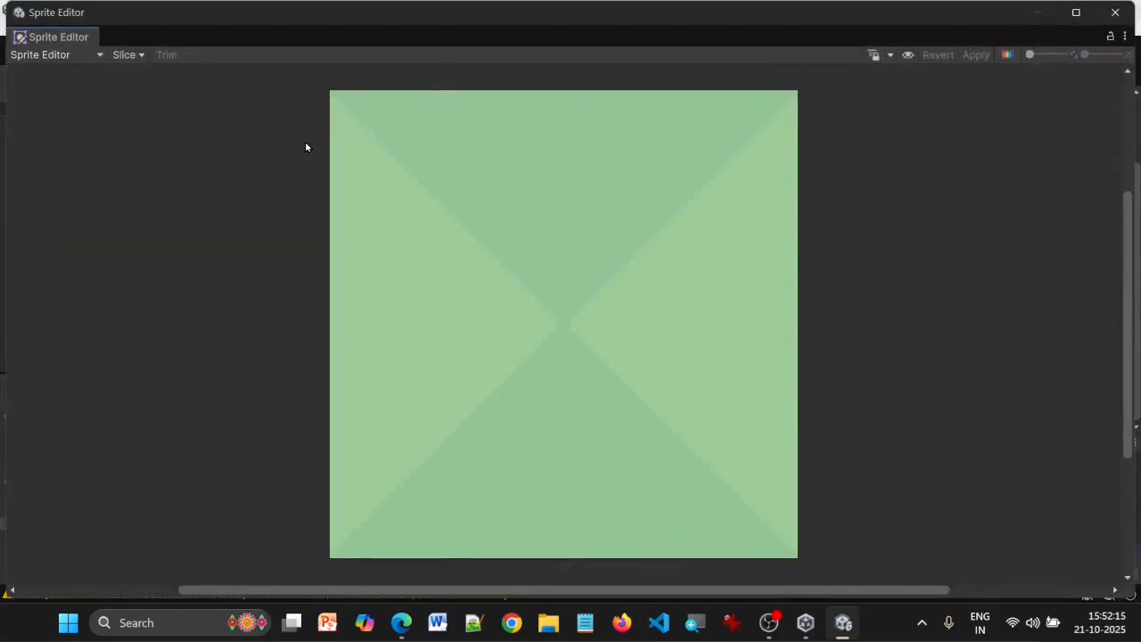
Slice the Green texture by Grid By Cell Size with a 16 × 16 pixel size, apply the slices and close the Sprite Editor
{"action": "left_click", "coordinate": [125, 55]}
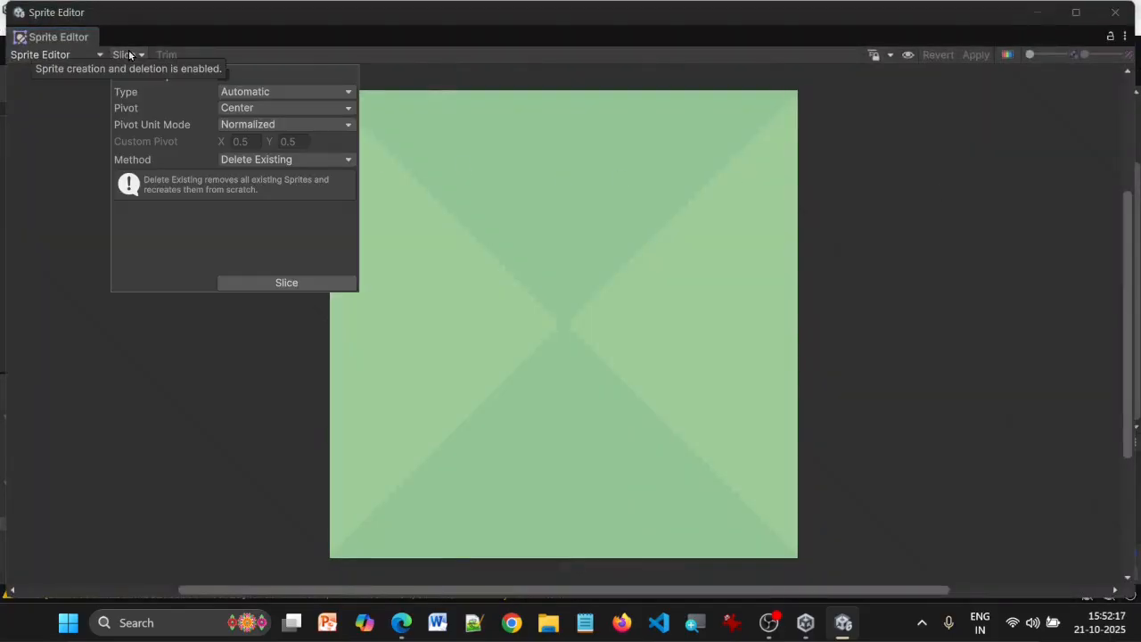
{"action": "left_click", "coordinate": [286, 91]}
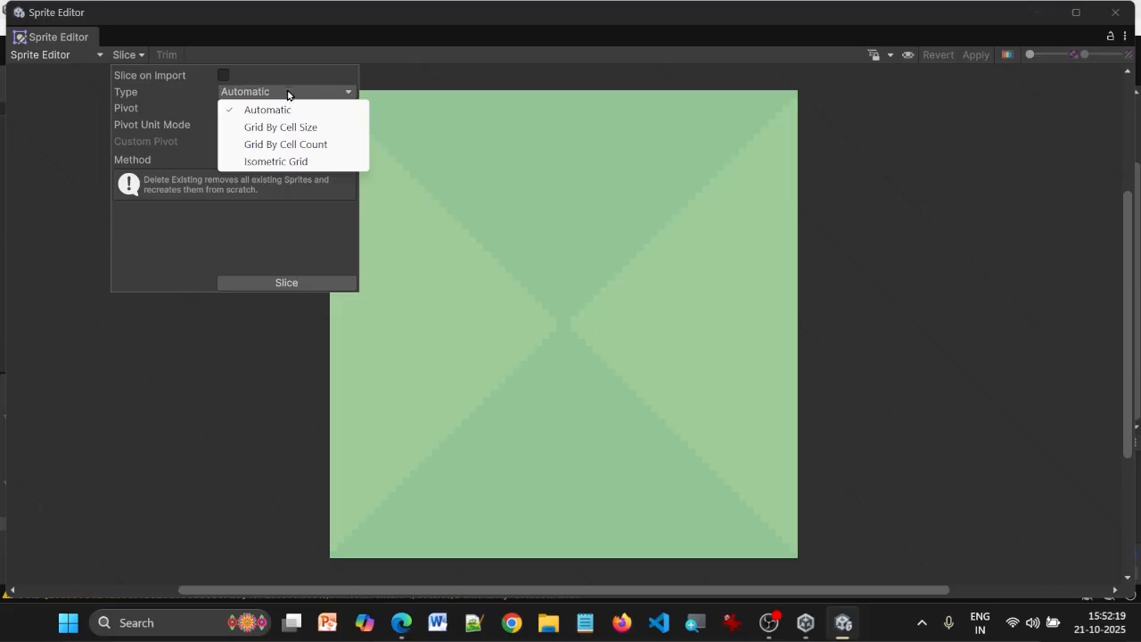
{"action": "left_click", "coordinate": [289, 128]}
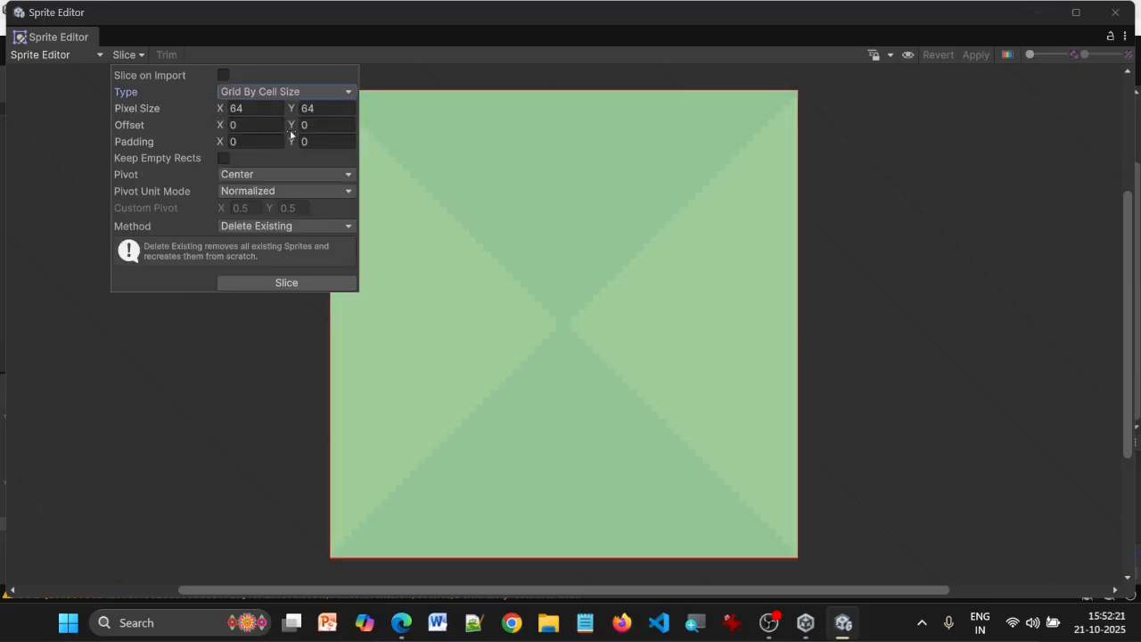
{"action": "left_click", "coordinate": [277, 107]}
{"action": "type", "text": "16"}
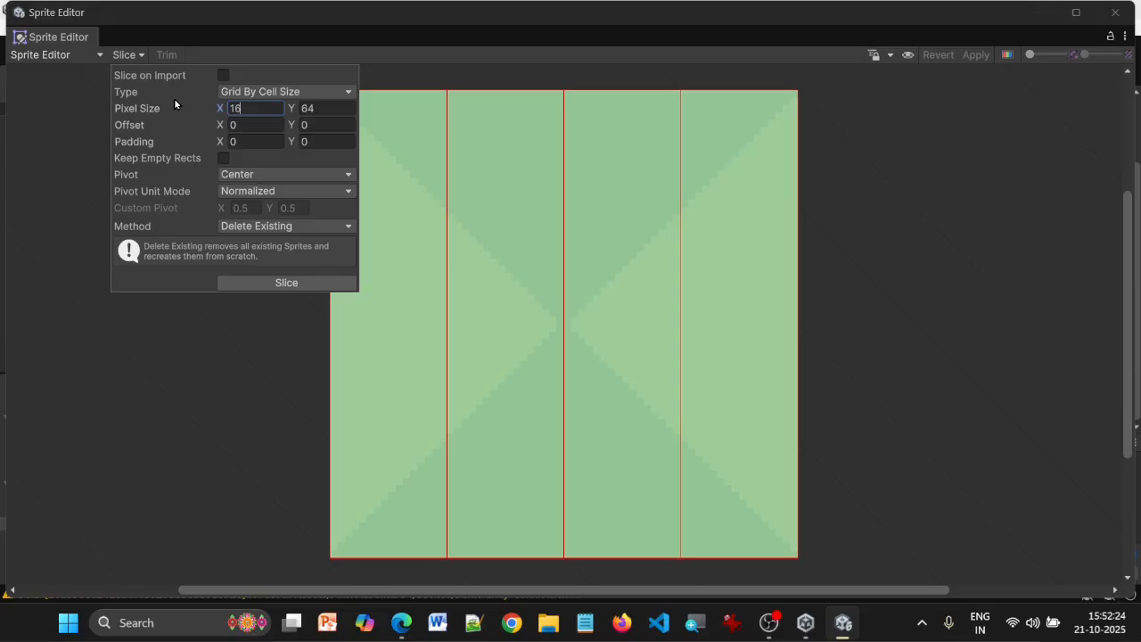
{"action": "key", "text": "Tab"}
{"action": "type", "text": "16"}
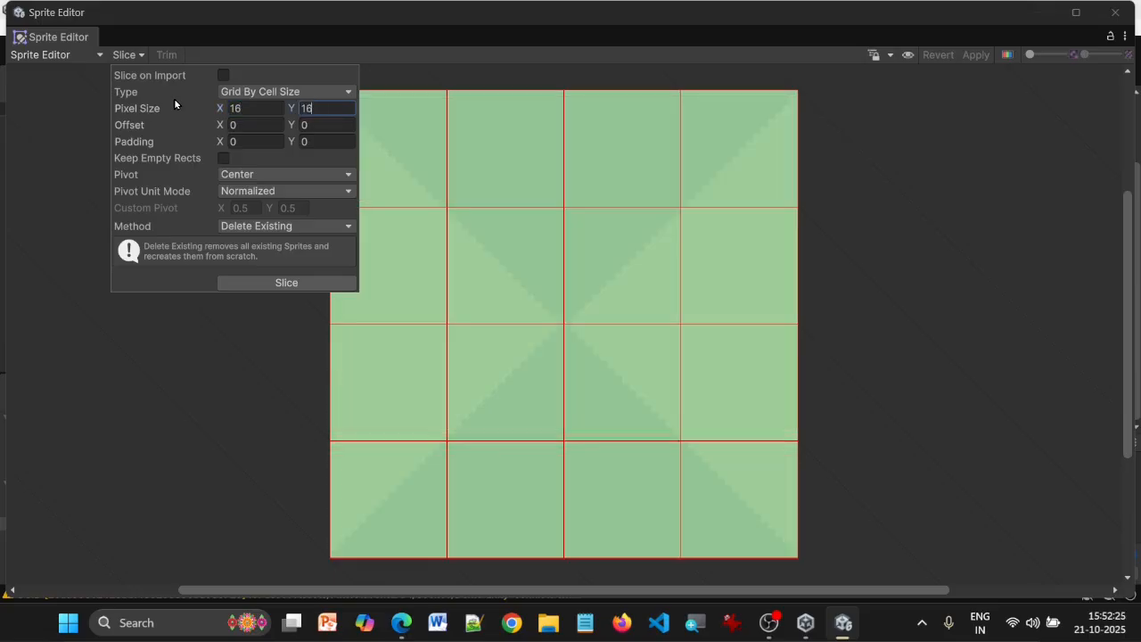
{"action": "left_click", "coordinate": [280, 285]}
{"action": "left_click", "coordinate": [978, 56]}
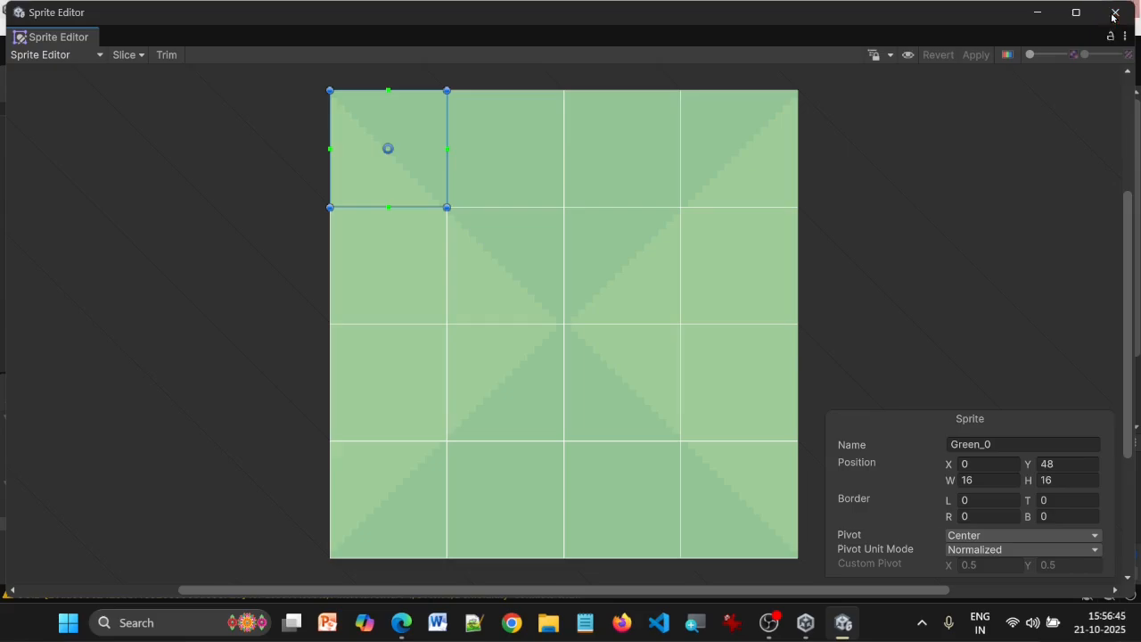
{"action": "left_click", "coordinate": [1114, 13]}
Select the Background tilemap in the scene and open the Tile Palette window
{"action": "left_click", "coordinate": [121, 163]}
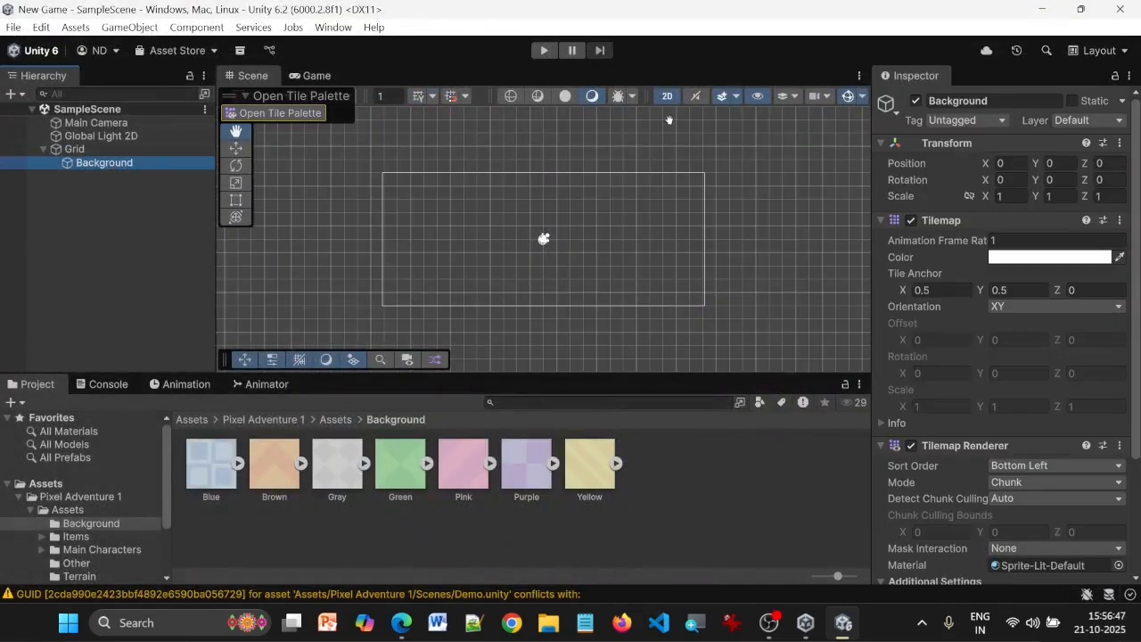
{"action": "left_click", "coordinate": [321, 27]}
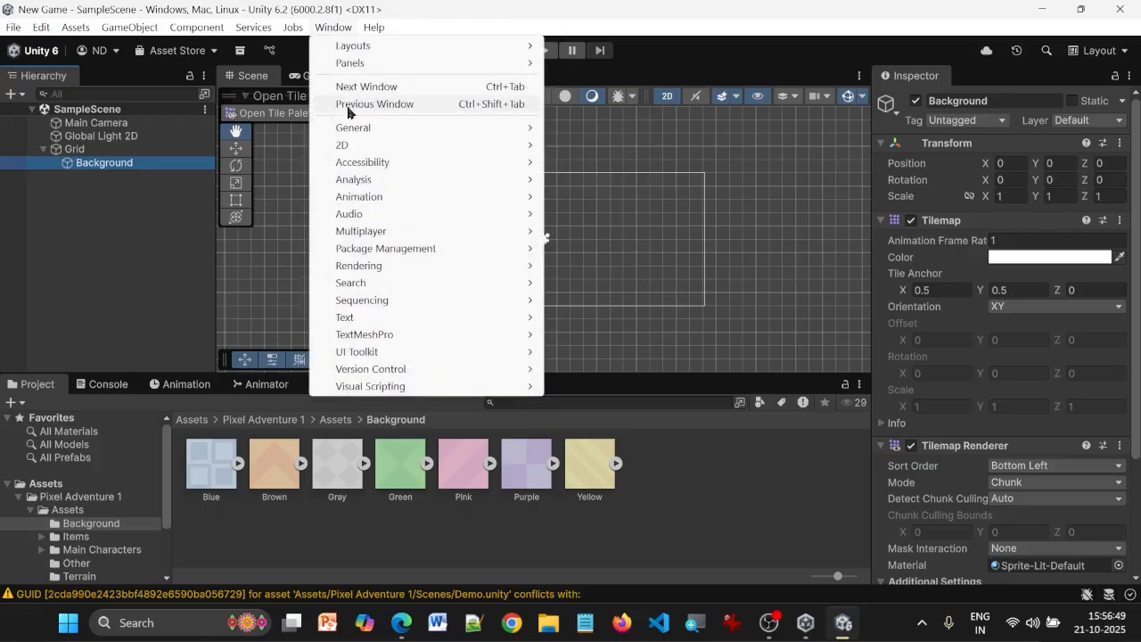
{"action": "mouse_move", "coordinate": [402, 144]}
{"action": "left_click", "coordinate": [626, 163]}
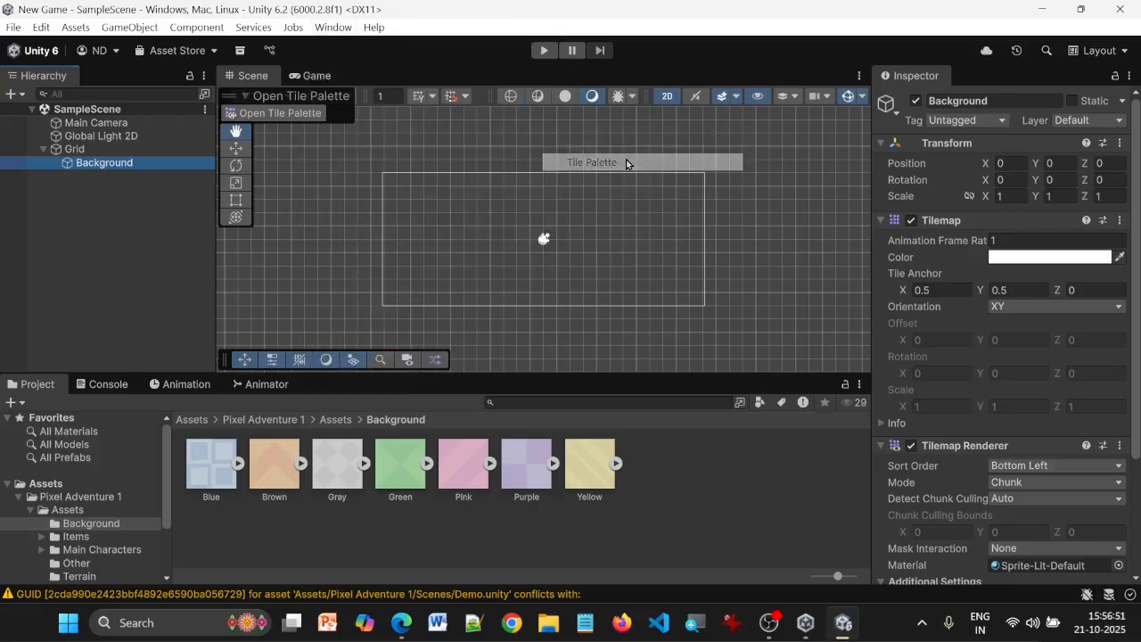
Create a new rectangular tile palette named BG_Green and save it in the TilePalette folder of the Pixel Adventure 1 assets
{"action": "left_click", "coordinate": [104, 104]}
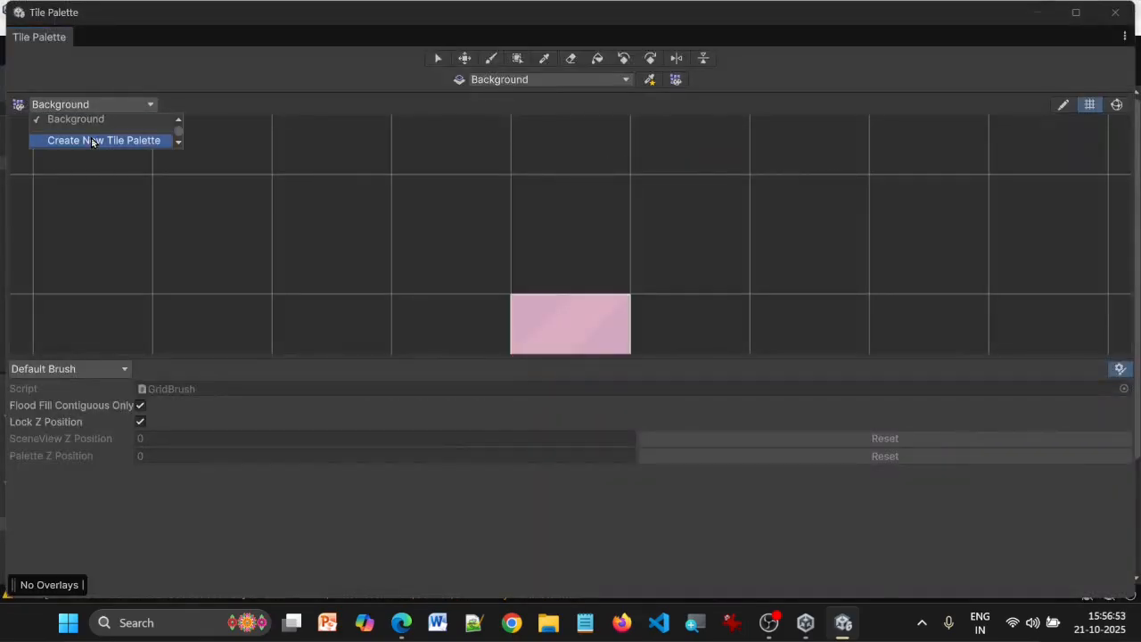
{"action": "left_click", "coordinate": [93, 142]}
{"action": "left_click", "coordinate": [190, 140]}
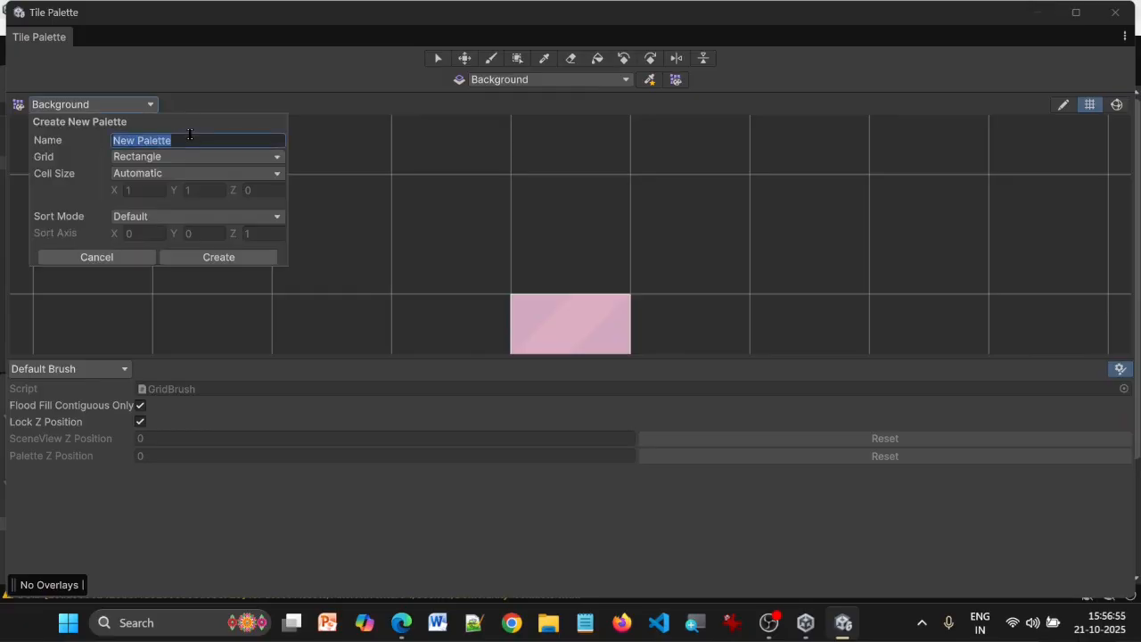
{"action": "key", "text": "BackSpace"}
{"action": "type", "text": "BG_Green"}
{"action": "left_click", "coordinate": [207, 256]}
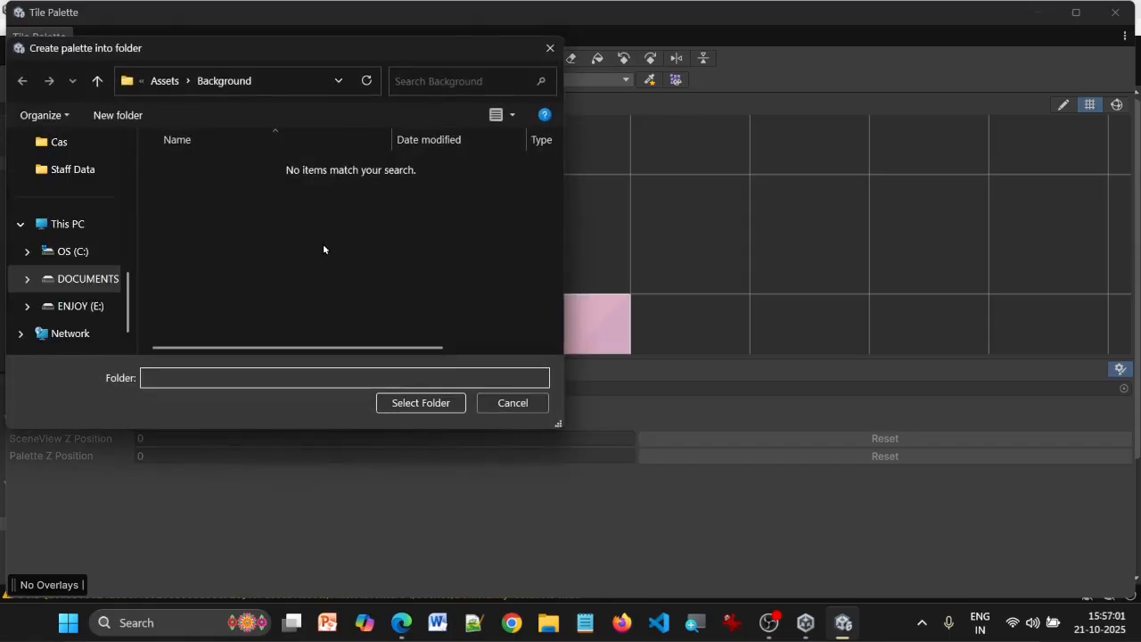
{"action": "left_click", "coordinate": [168, 81]}
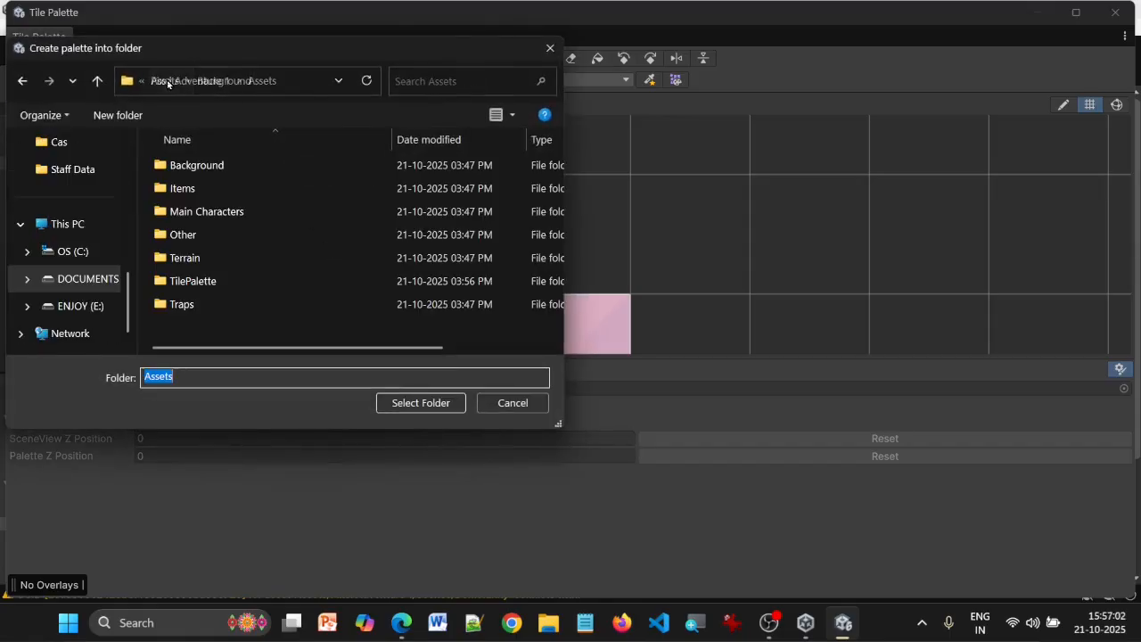
{"action": "left_click", "coordinate": [206, 284]}
{"action": "left_click", "coordinate": [435, 402]}
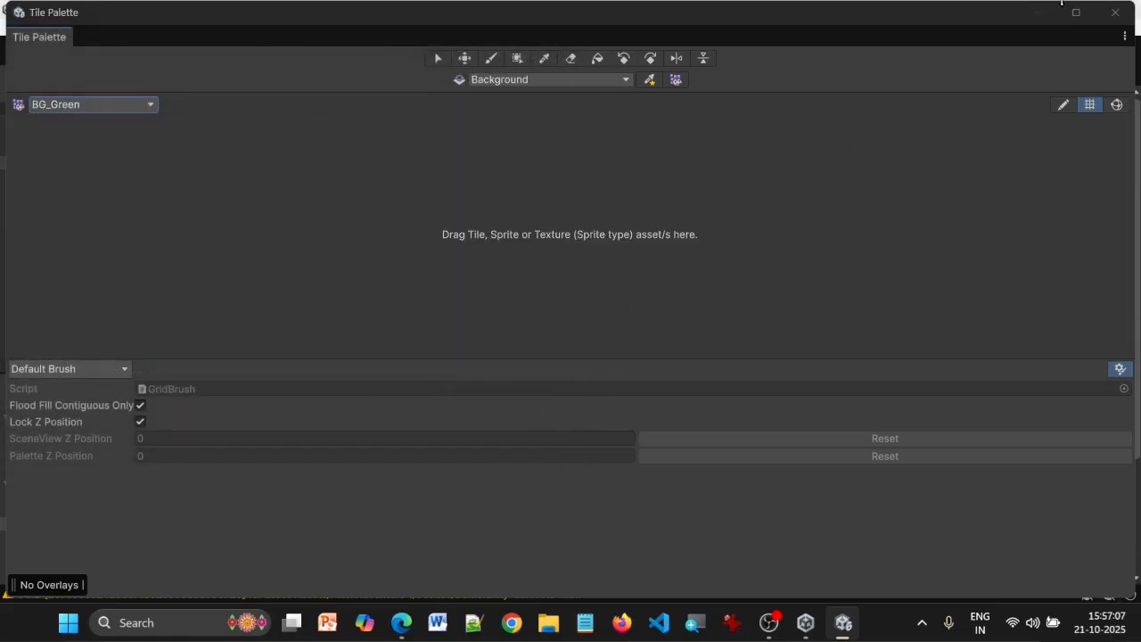
Move the Tile Palette window aside and add the Green texture to the BG_Green palette, generating its tiles into the TilePalette folder
{"action": "left_click", "coordinate": [1077, 12]}
{"action": "left_click_drag", "start_coordinate": [522, 18], "coordinate": [785, 25]}
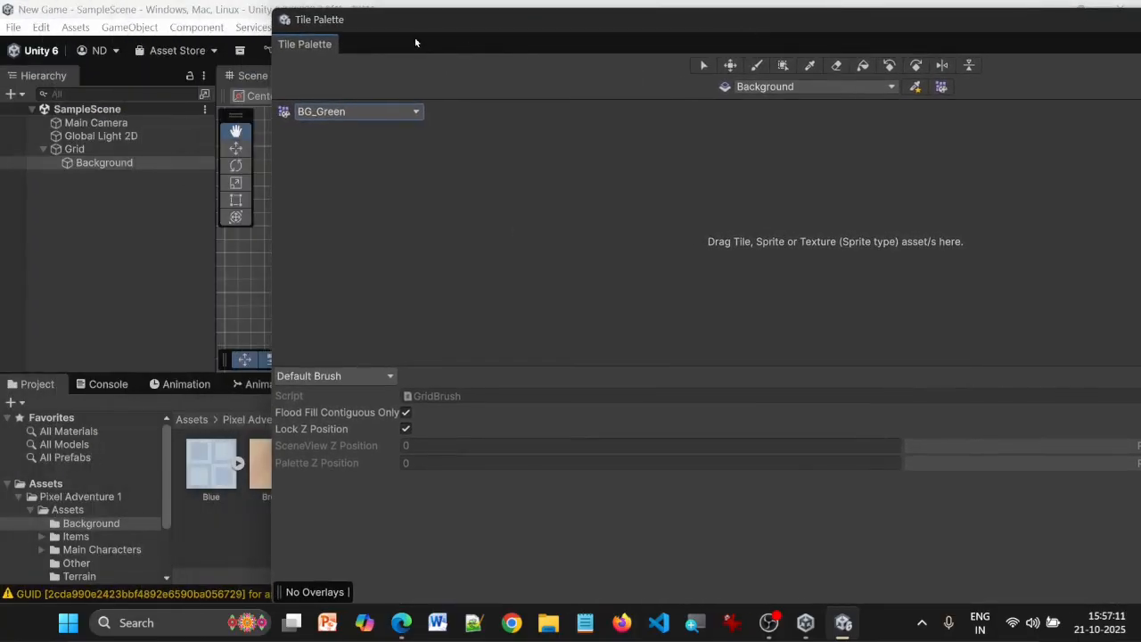
{"action": "left_click_drag", "start_coordinate": [265, 50], "coordinate": [614, 54]}
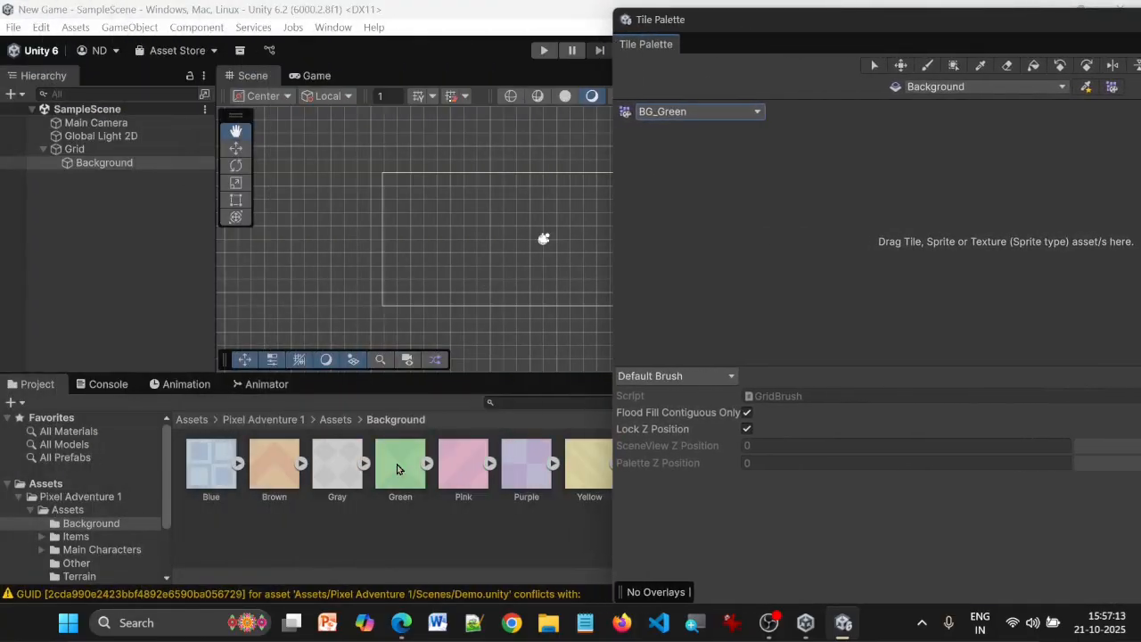
{"action": "left_click_drag", "start_coordinate": [396, 473], "coordinate": [761, 243]}
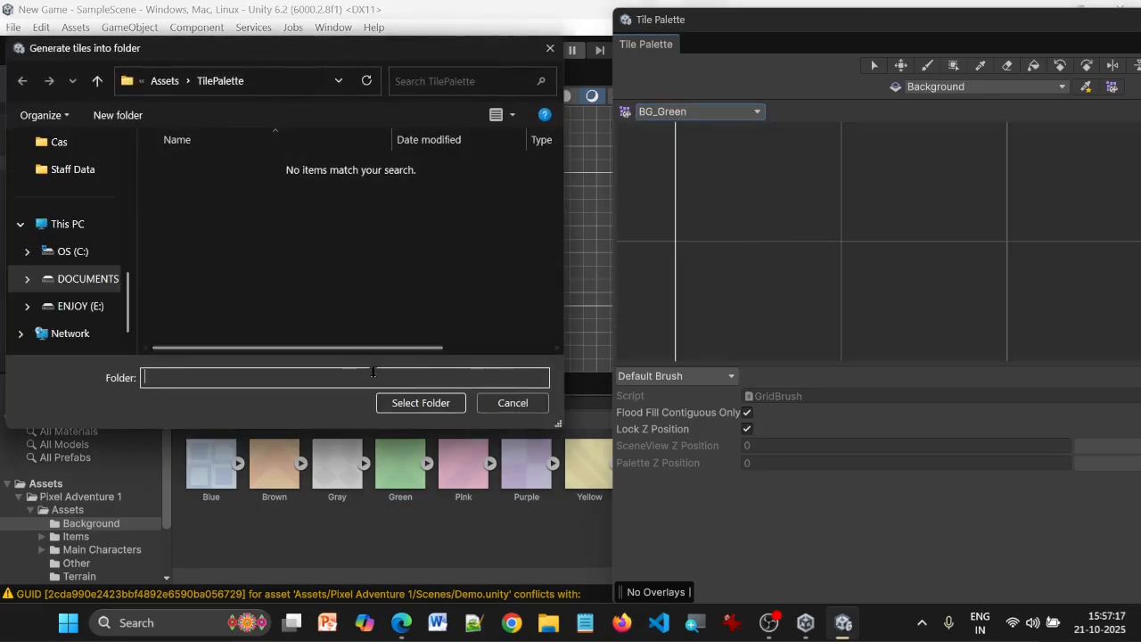
{"action": "left_click", "coordinate": [424, 404]}
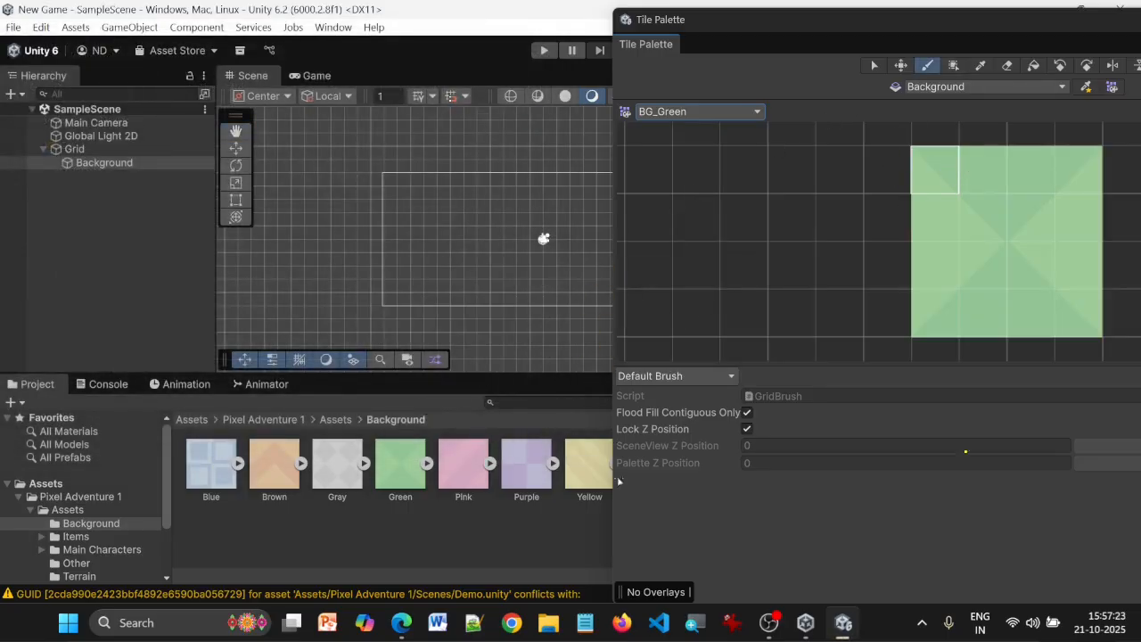
Pick the whole 4 × 4 block of green tiles and flood fill the Background tilemap so it covers the camera area
{"action": "left_click_drag", "start_coordinate": [614, 503], "coordinate": [705, 502]}
{"action": "left_click_drag", "start_coordinate": [1000, 38], "coordinate": [840, 37]}
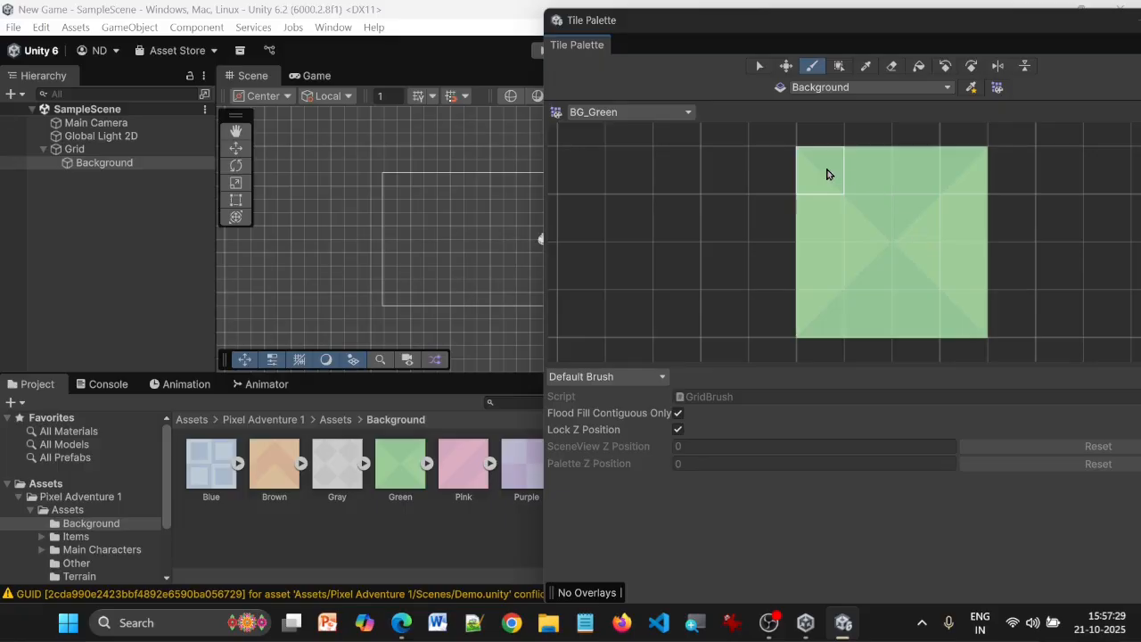
{"action": "key", "text": "i"}
{"action": "left_click_drag", "start_coordinate": [844, 186], "coordinate": [971, 326]}
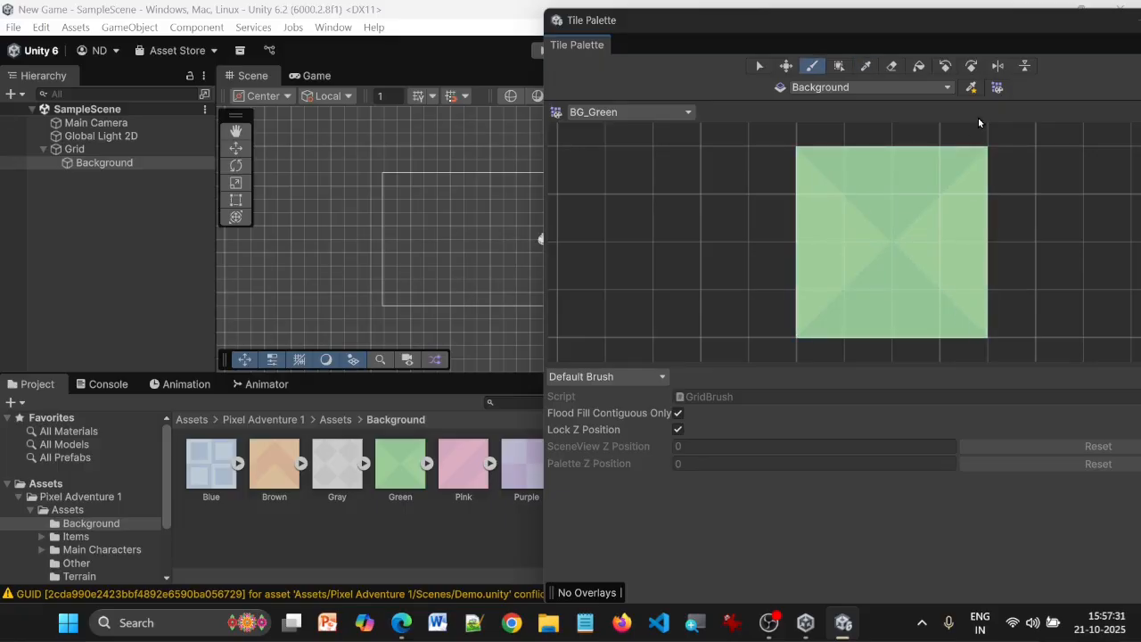
{"action": "left_click", "coordinate": [919, 68]}
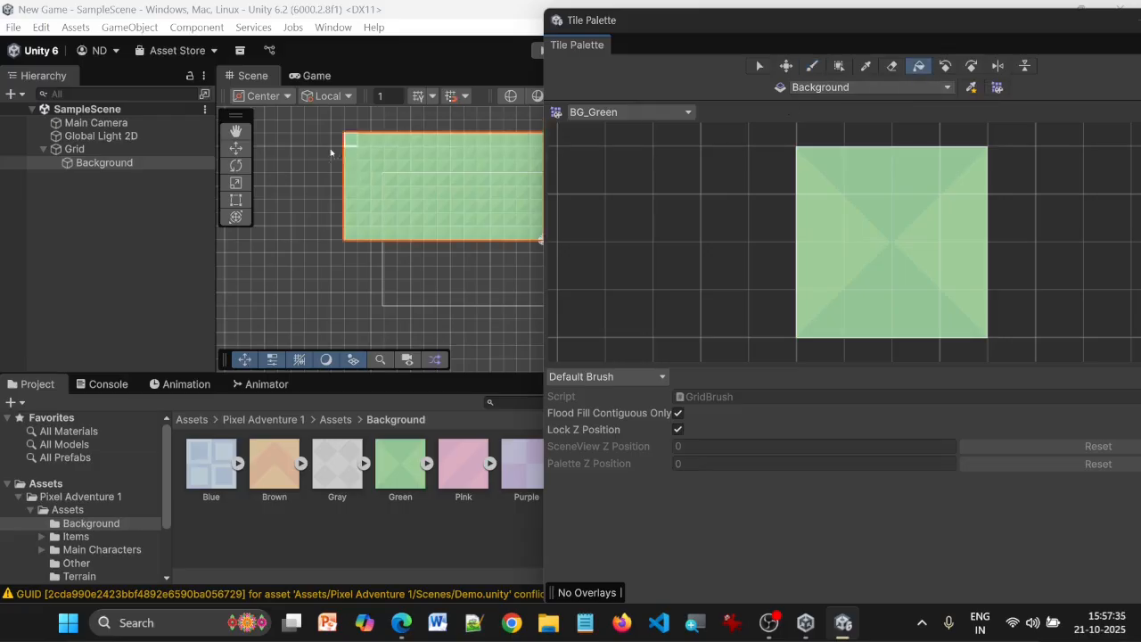
{"action": "left_click", "coordinate": [395, 295]}
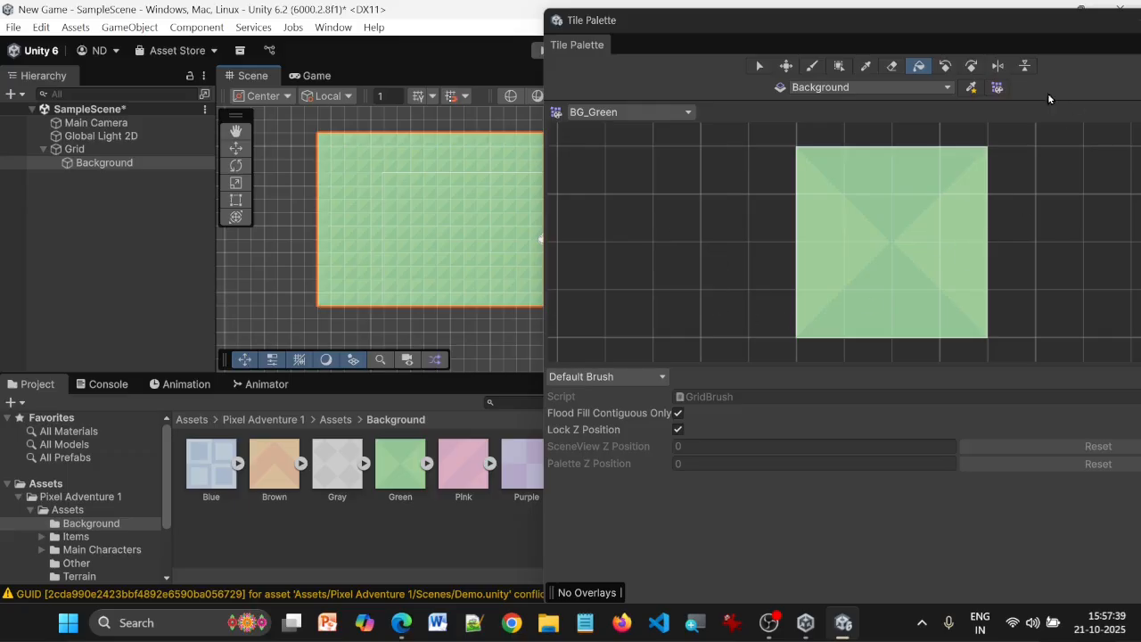
Clear the Tile Palette window out of the way, run the game to check the green background, and stop it
{"action": "left_click_drag", "start_coordinate": [645, 22], "coordinate": [1055, 105]}
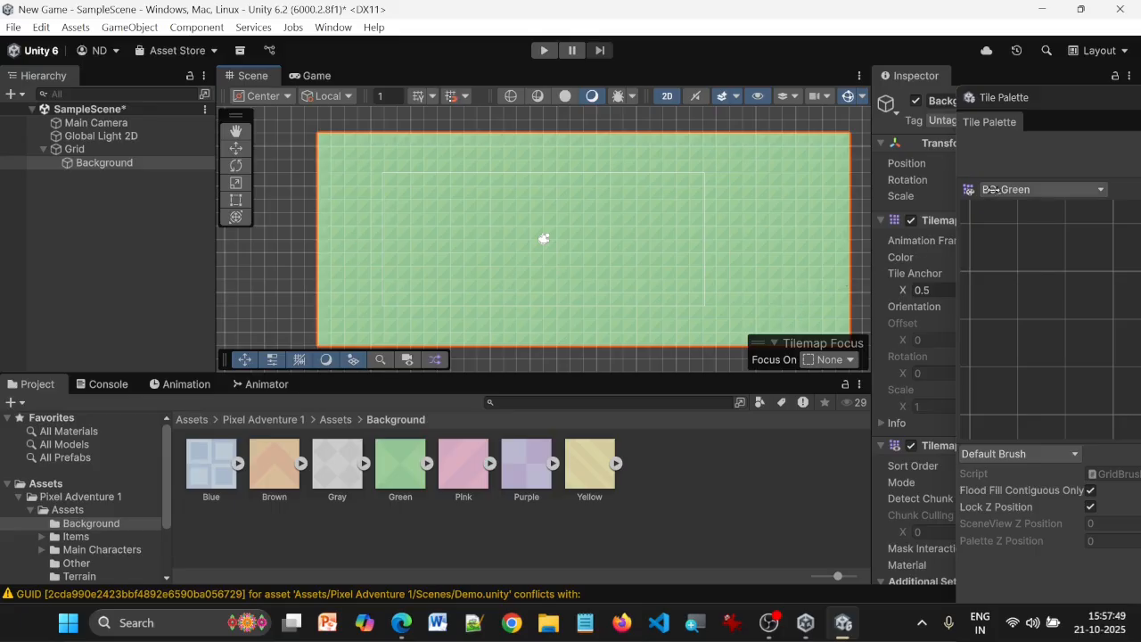
{"action": "left_click", "coordinate": [544, 50]}
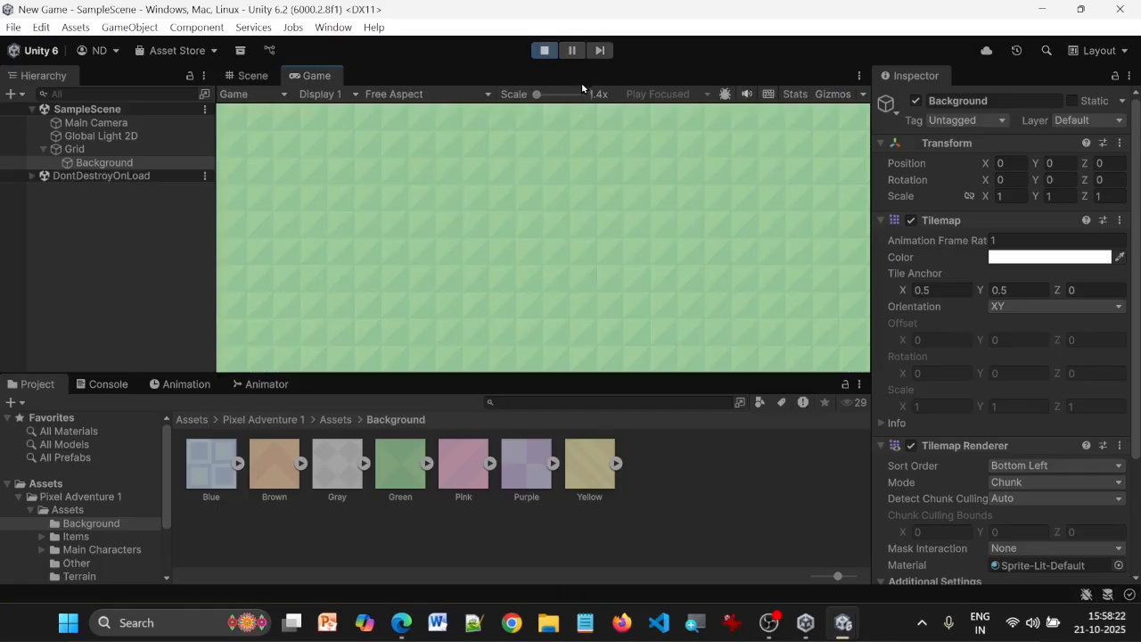
{"action": "left_click", "coordinate": [553, 50]}
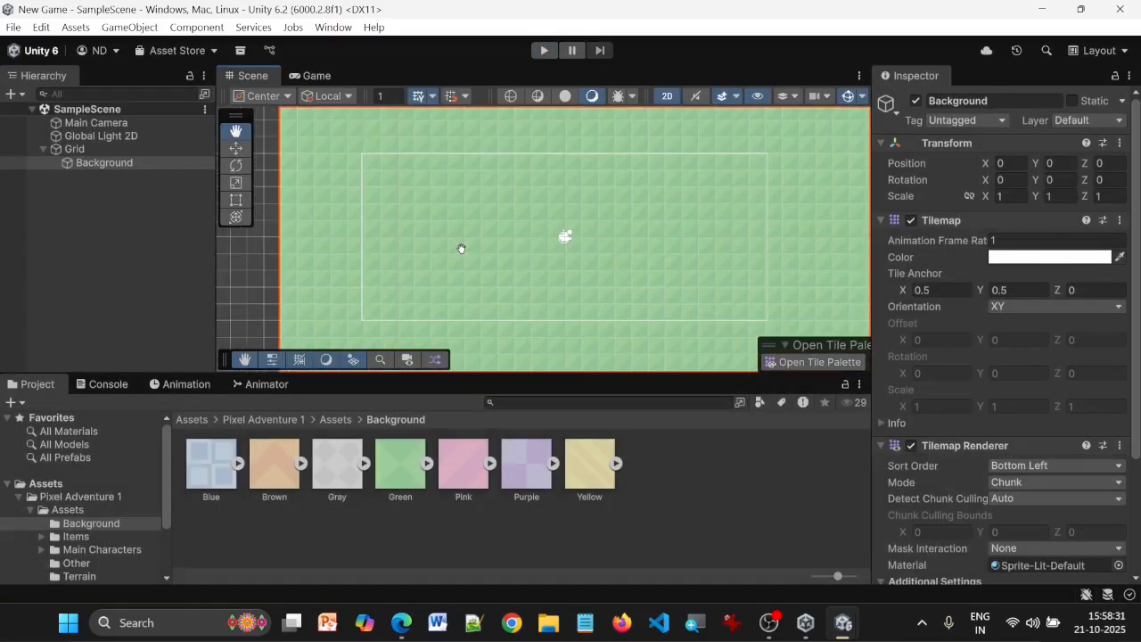
Set the Terrain (16x16) 1 texture in the Terrain folder to 16 Pixels Per Unit and Sprite Mode Multiple, and apply the settings
{"action": "left_click", "coordinate": [336, 423]}
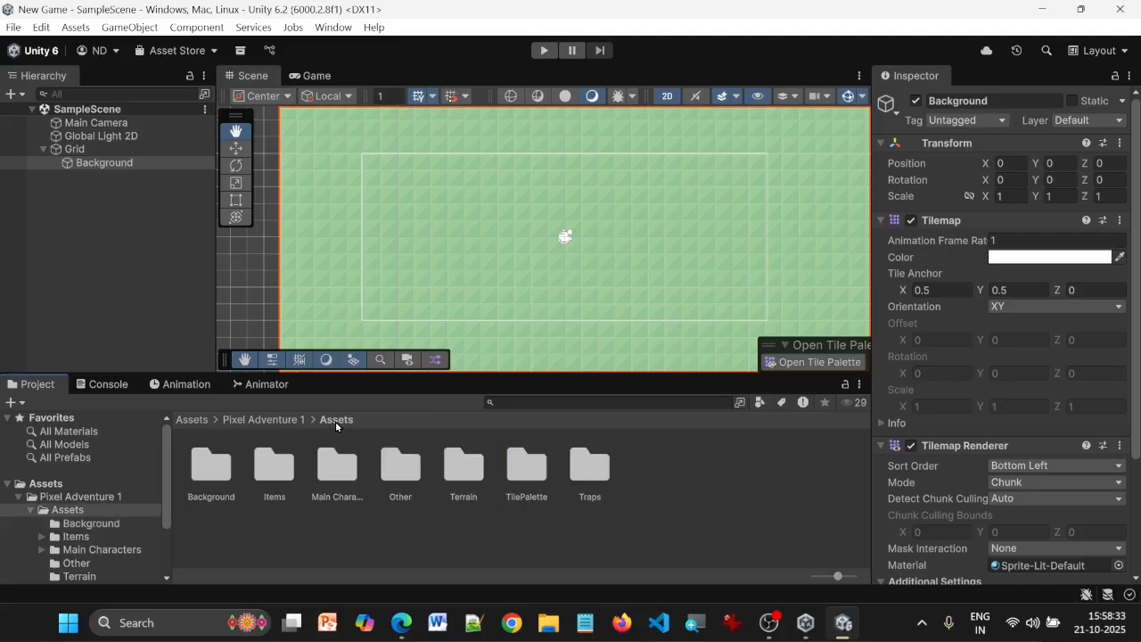
{"action": "double_click", "coordinate": [471, 460]}
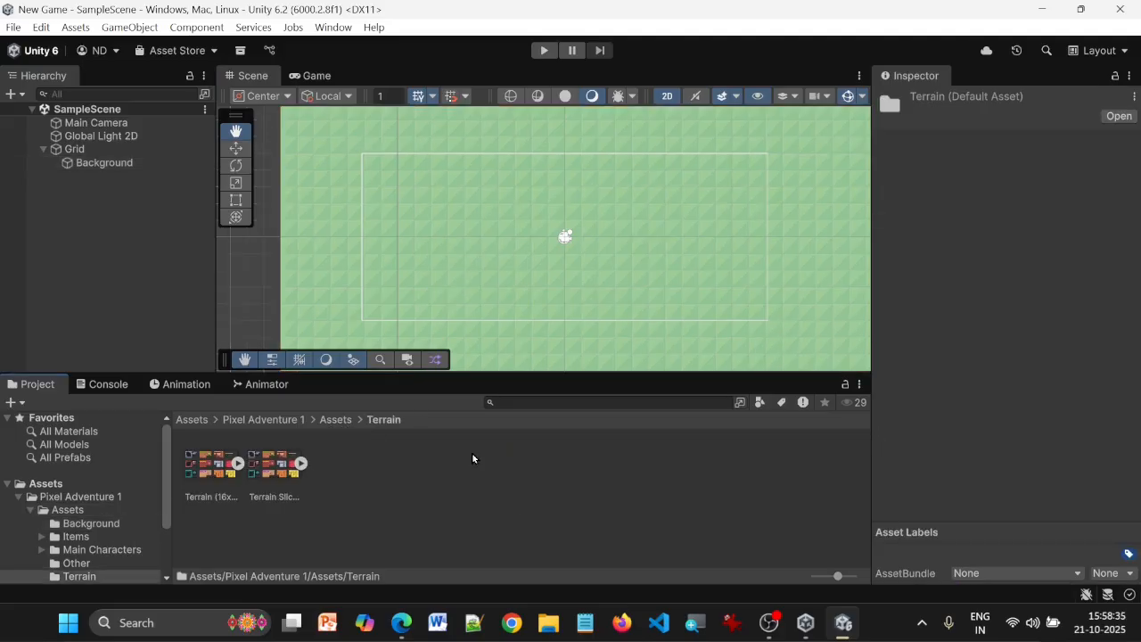
{"action": "left_click", "coordinate": [284, 483]}
{"action": "key", "text": "Left"}
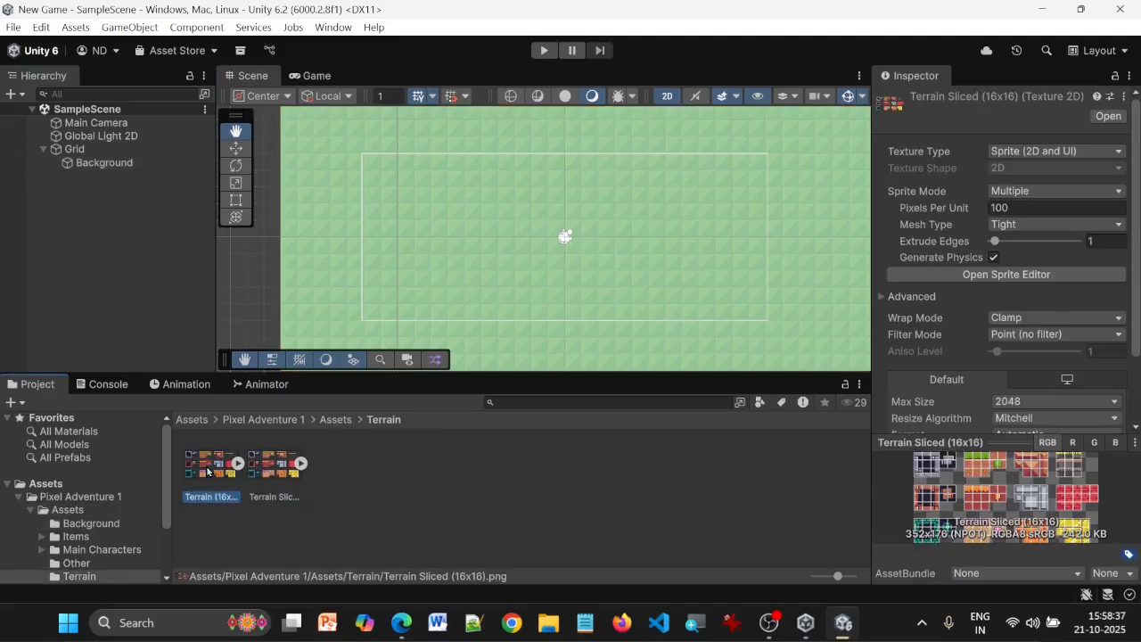
{"action": "left_click", "coordinate": [291, 469]}
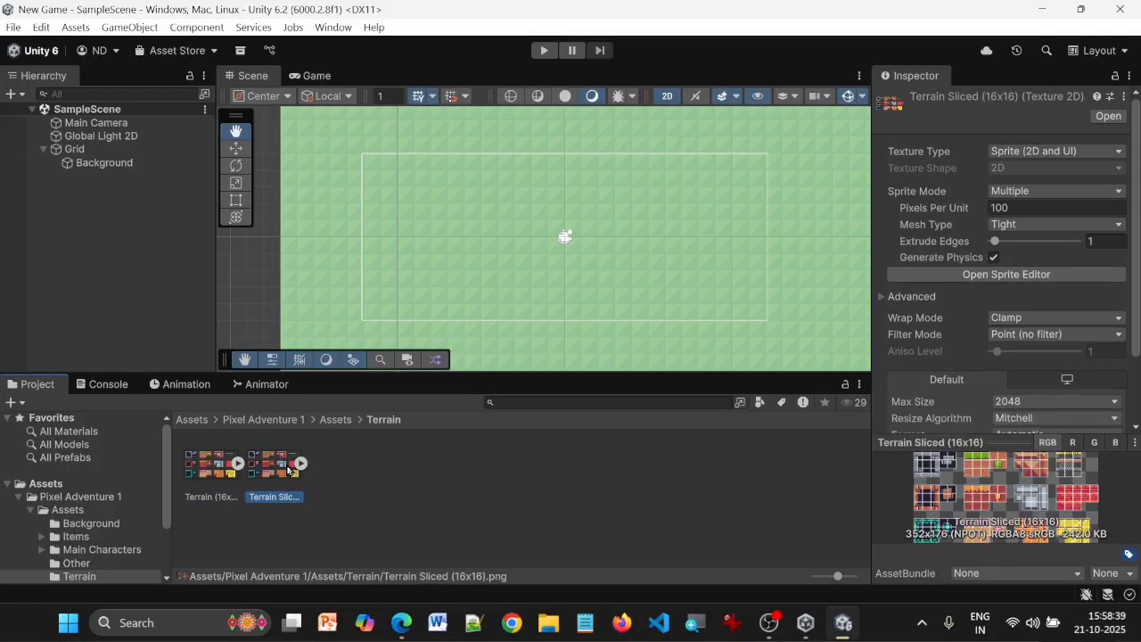
{"action": "left_click", "coordinate": [193, 463]}
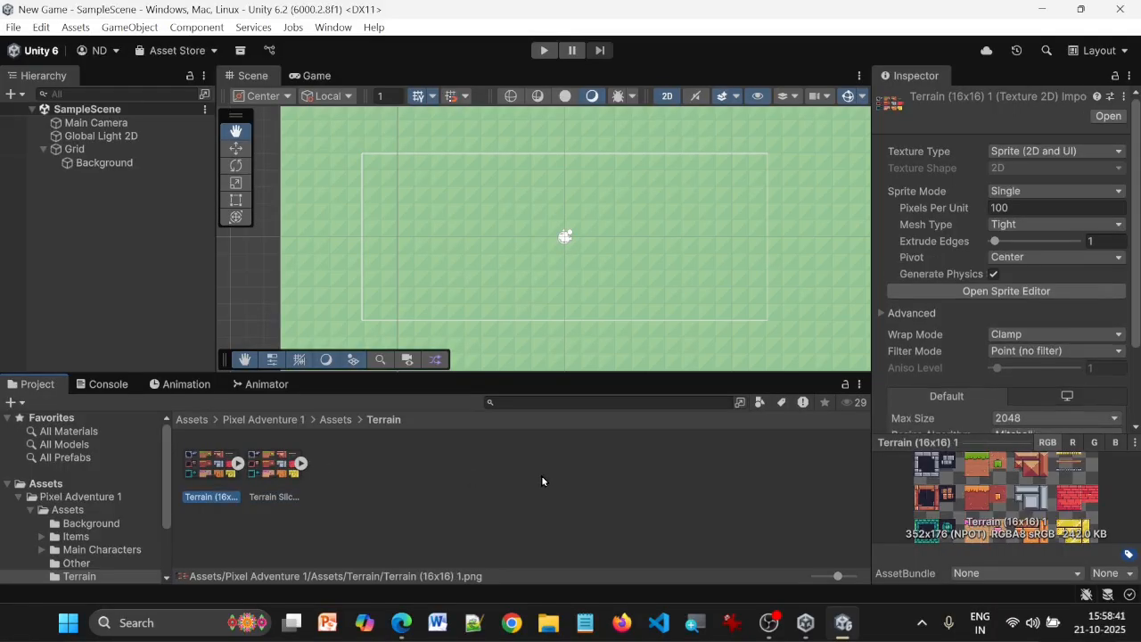
{"action": "left_click", "coordinate": [1054, 207]}
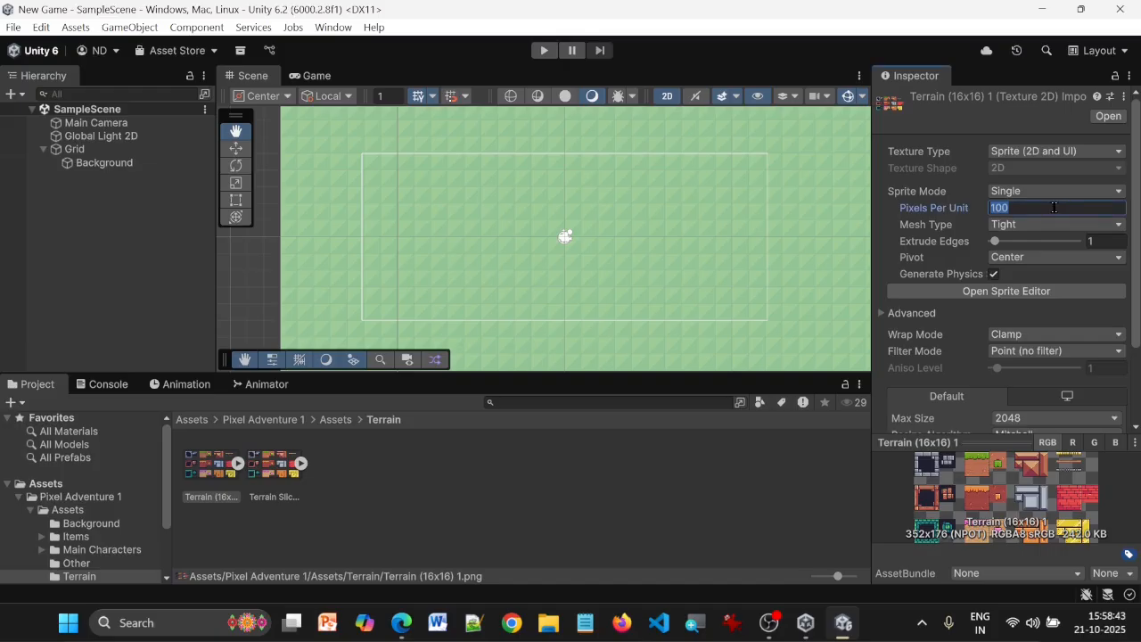
{"action": "type", "text": "16"}
{"action": "left_click", "coordinate": [1075, 192]}
{"action": "left_click", "coordinate": [1071, 224]}
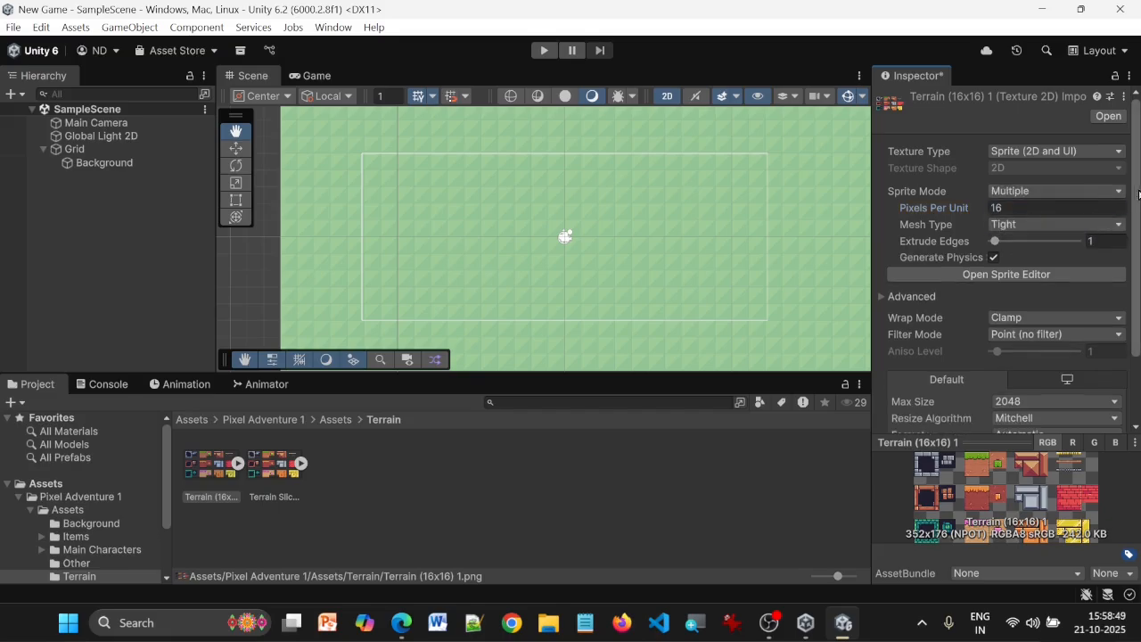
{"action": "left_click_drag", "start_coordinate": [1139, 198], "coordinate": [1139, 286]}
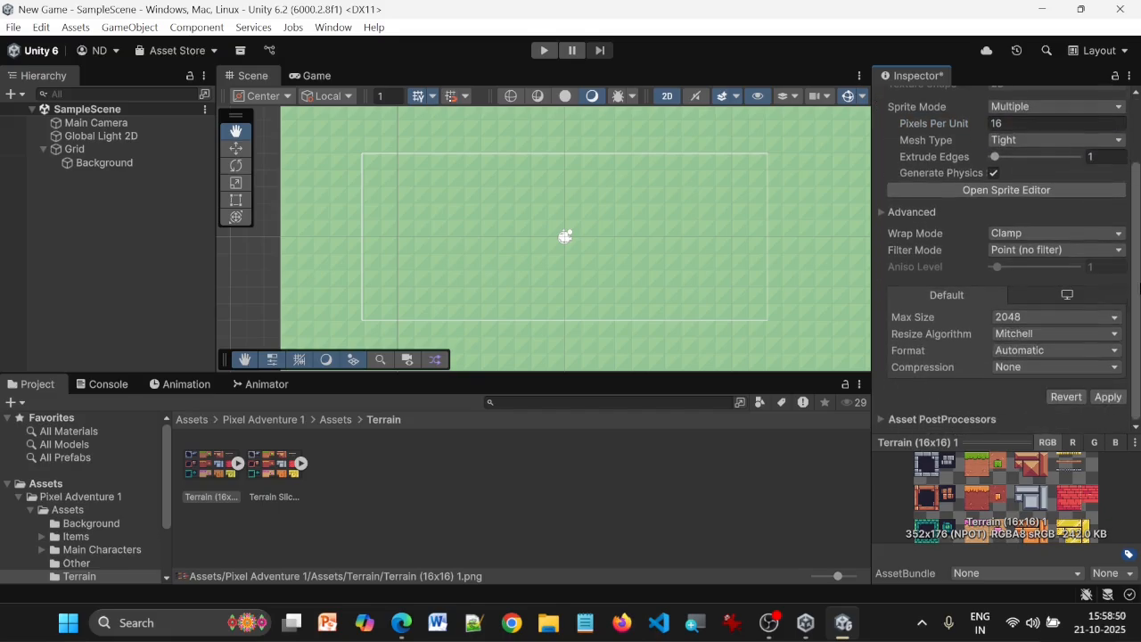
{"action": "left_click", "coordinate": [1108, 397]}
Slice the Terrain (16x16) 1 texture by cell size with a 16 × 16 pixel grid and apply the slicing
{"action": "left_click", "coordinate": [1032, 191]}
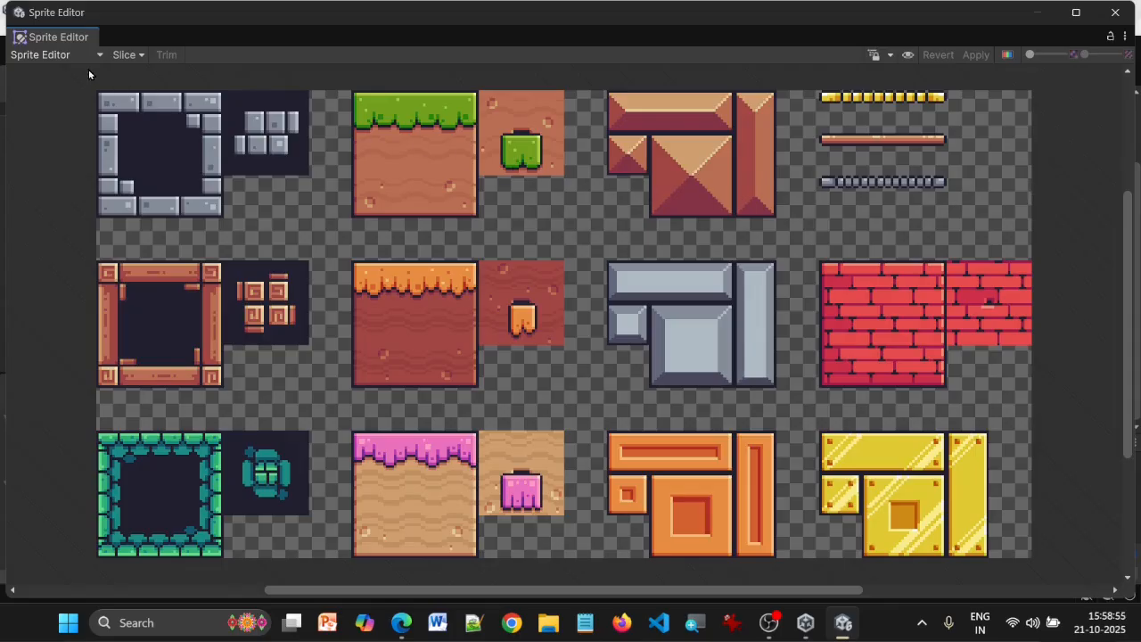
{"action": "left_click", "coordinate": [122, 55]}
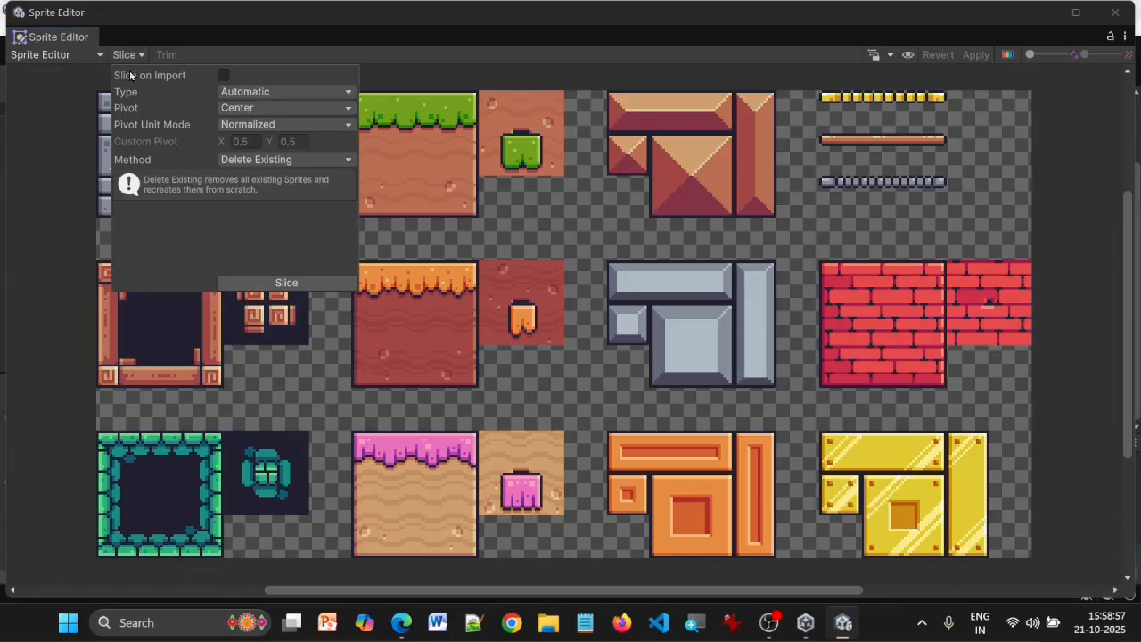
{"action": "left_click", "coordinate": [234, 93]}
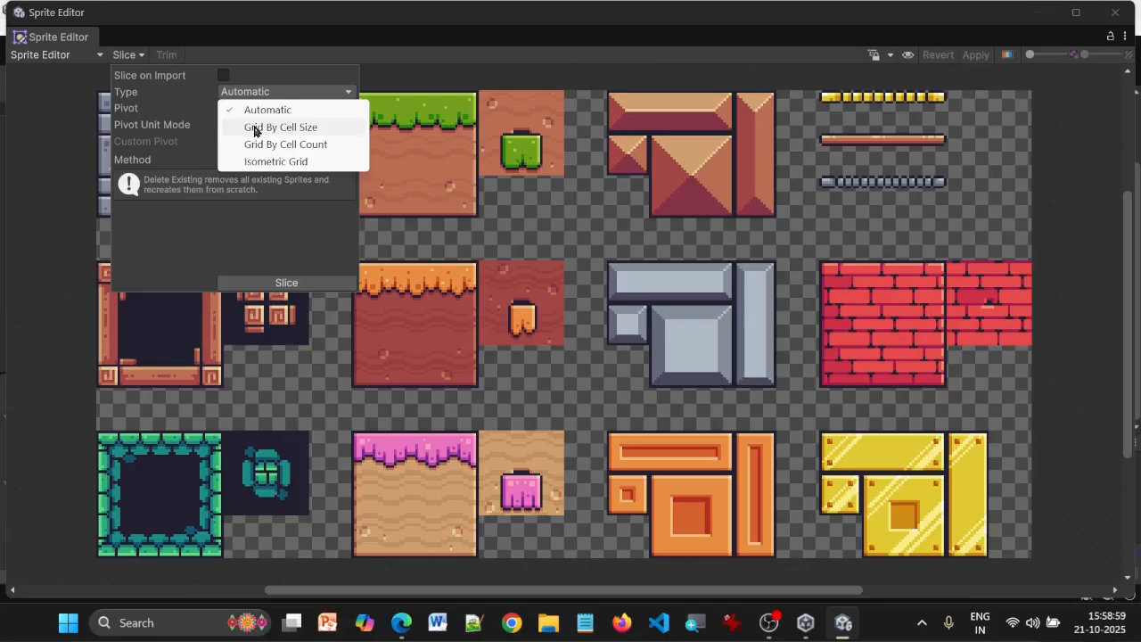
{"action": "left_click", "coordinate": [256, 128]}
{"action": "left_click", "coordinate": [258, 108]}
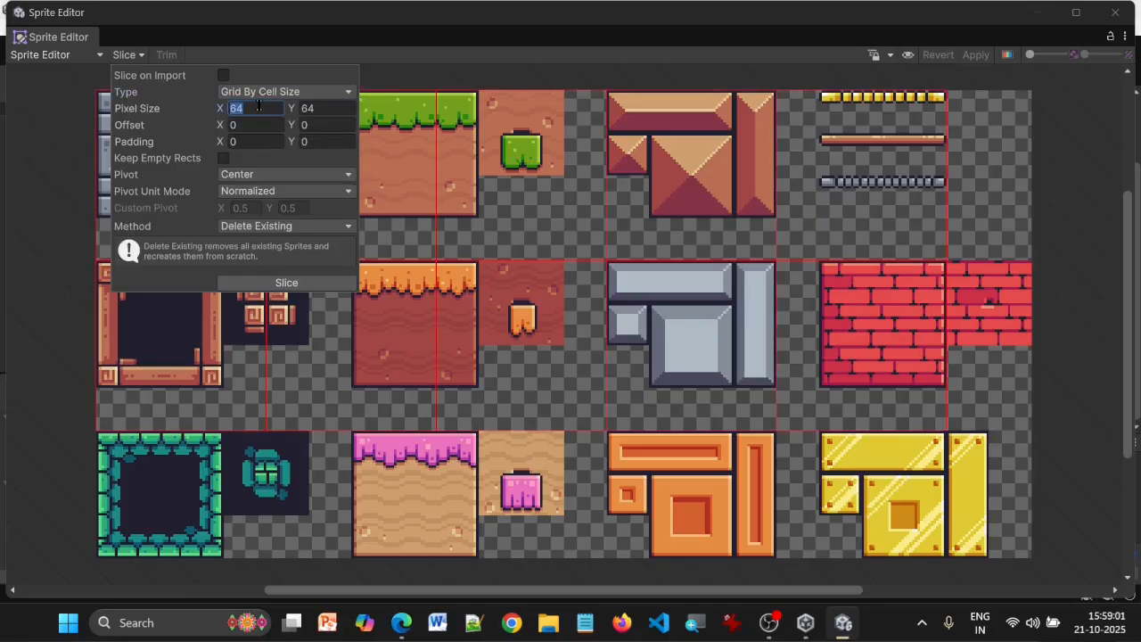
{"action": "type", "text": "16"}
{"action": "key", "text": "Tab"}
{"action": "type", "text": "16"}
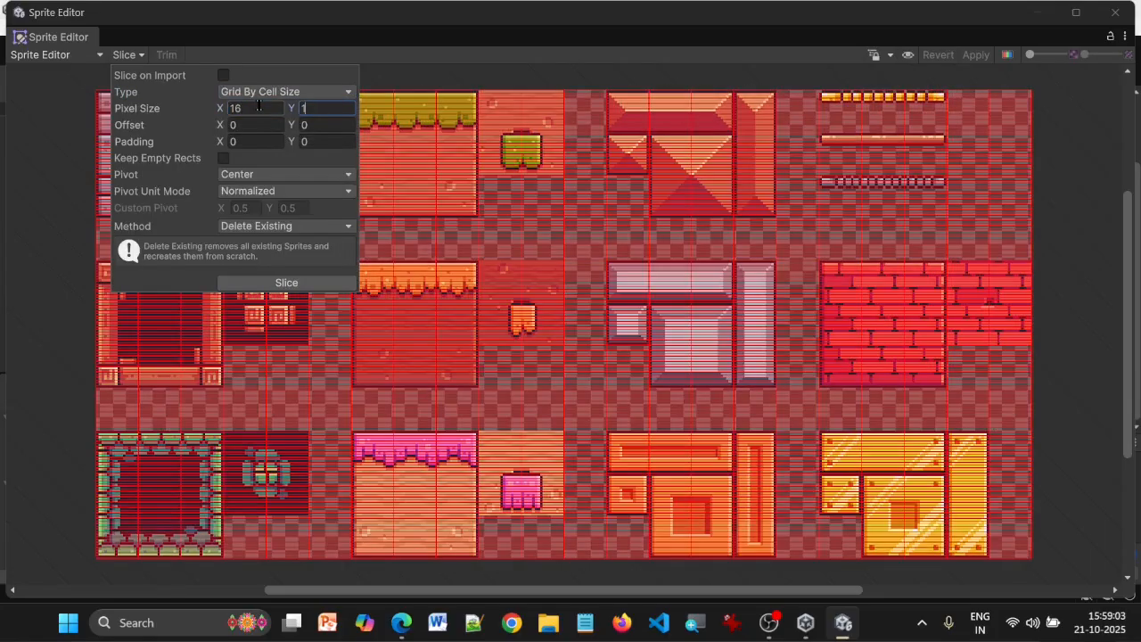
{"action": "left_click", "coordinate": [290, 283]}
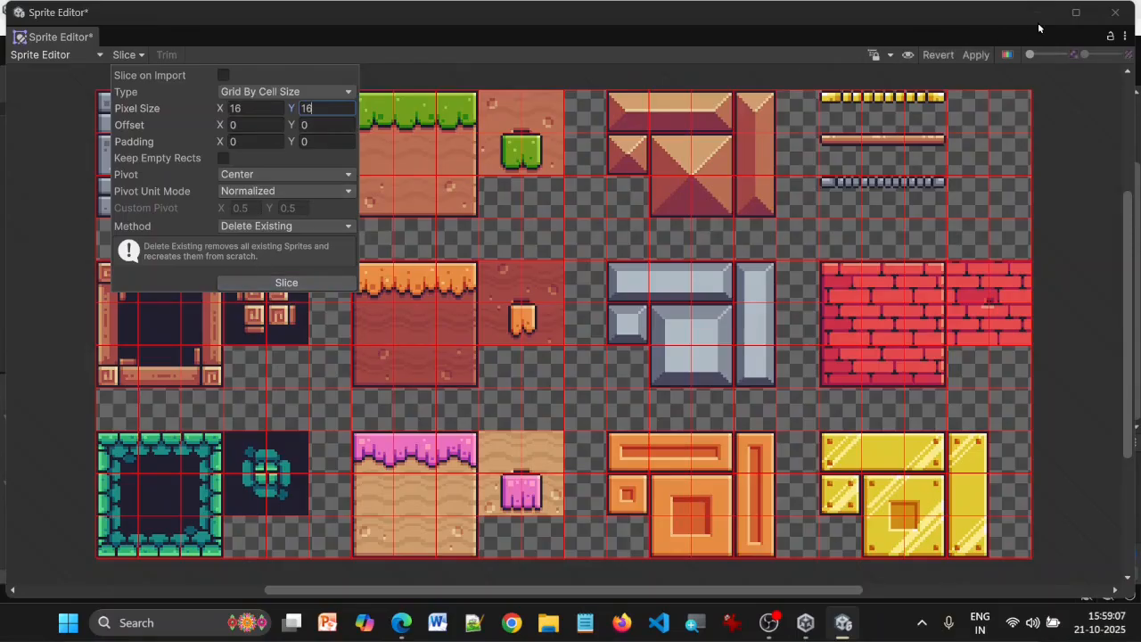
{"action": "left_click", "coordinate": [978, 54]}
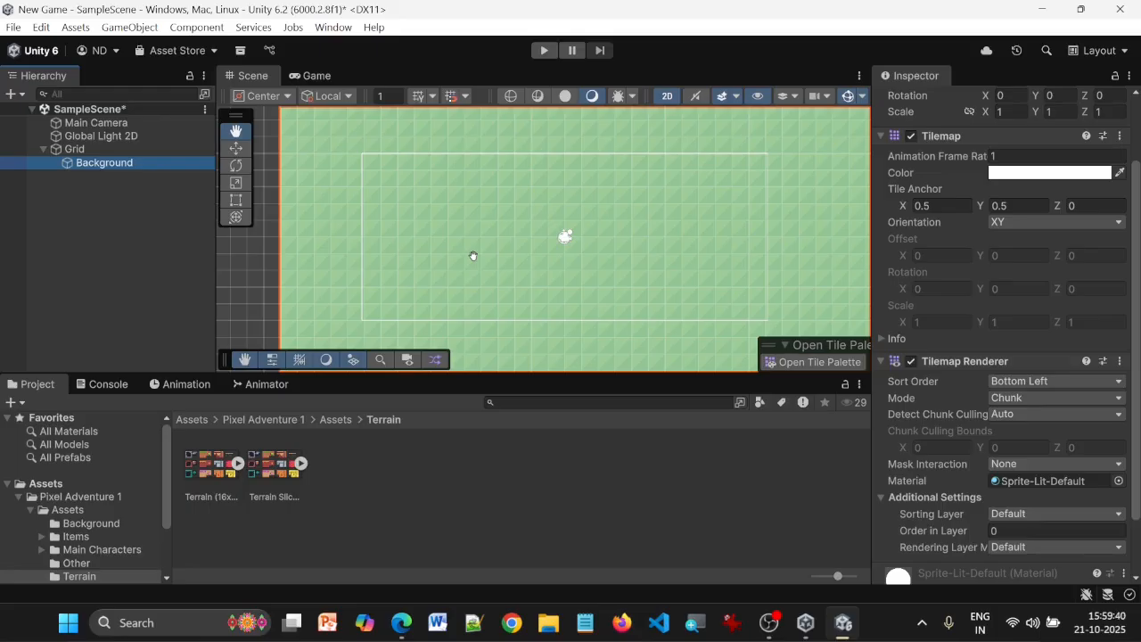
Add a rectangular tilemap under the Grid object and name it Platform
{"action": "left_click", "coordinate": [86, 153]}
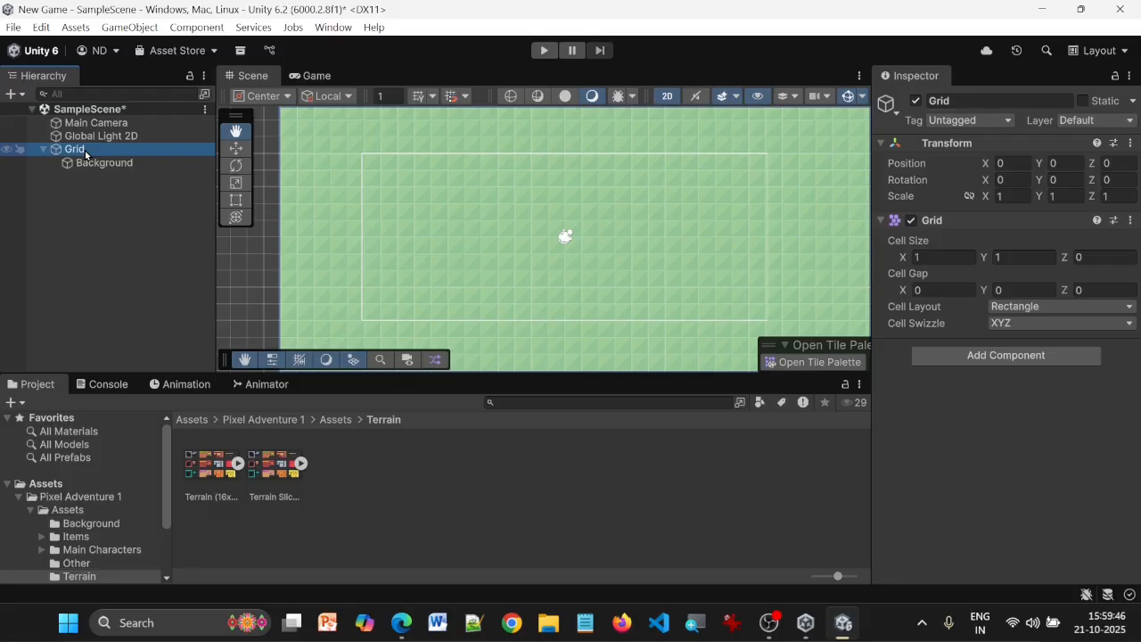
{"action": "right_click", "coordinate": [85, 155]}
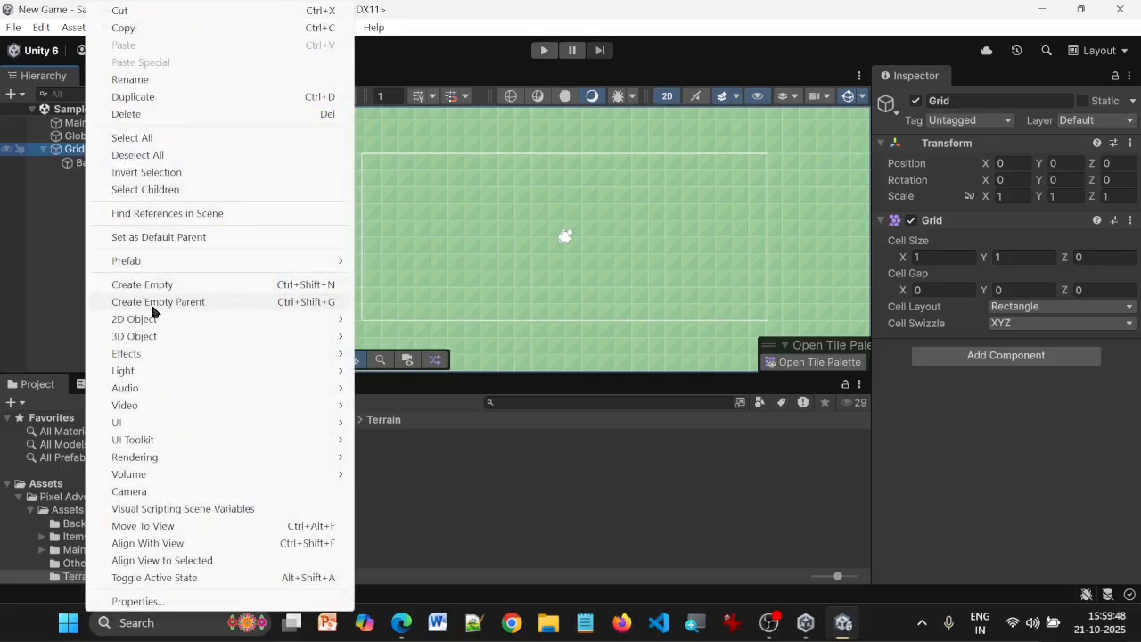
{"action": "mouse_move", "coordinate": [223, 319]}
{"action": "mouse_move", "coordinate": [419, 356]}
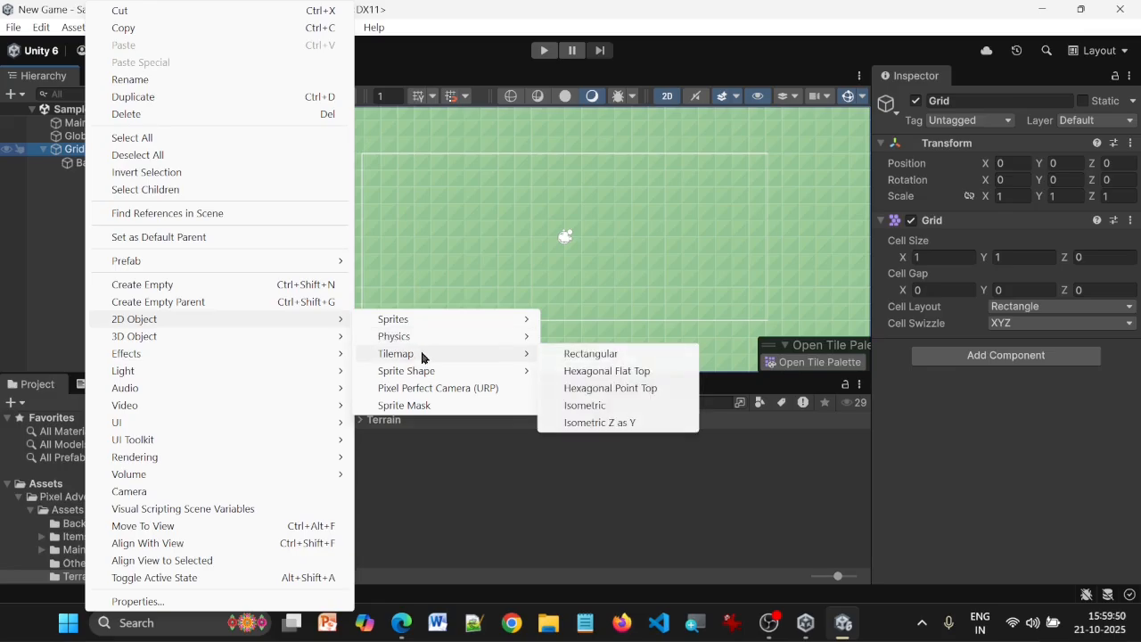
{"action": "left_click", "coordinate": [585, 355]}
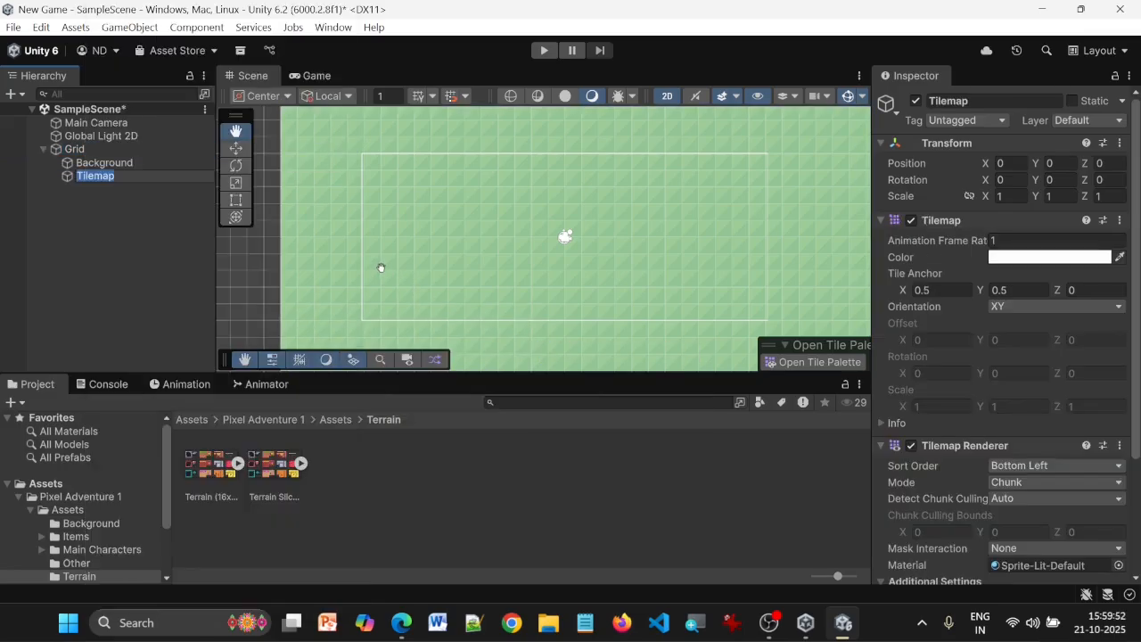
{"action": "type", "text": "Platform"}
{"action": "key", "text": "Return"}
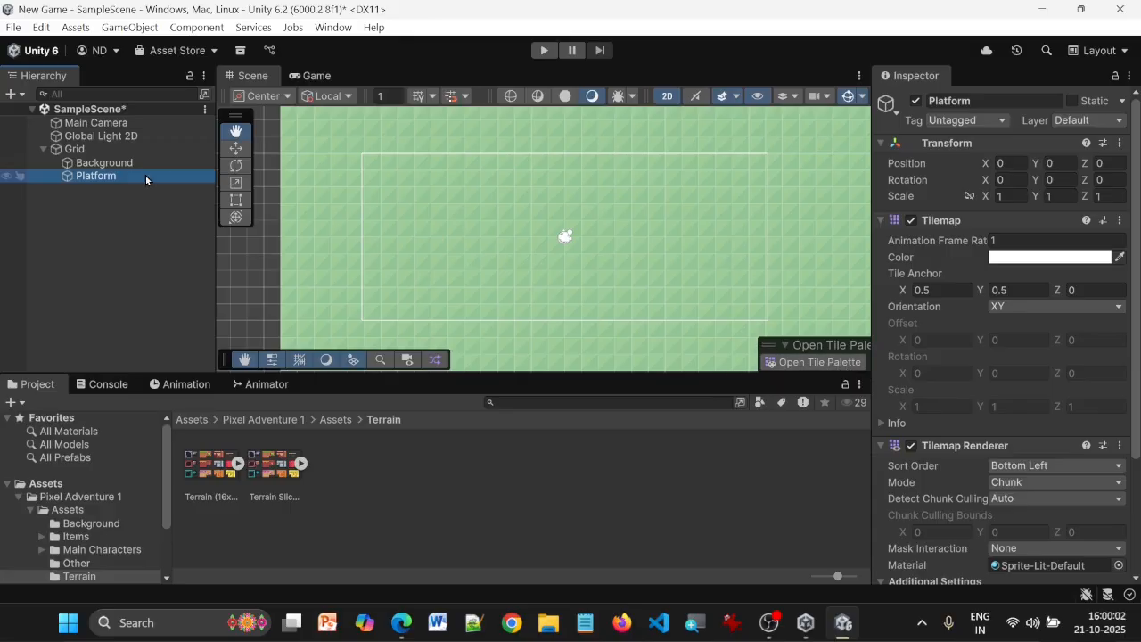
Create a new tile palette named Platform with a rectangle grid and automatic cell size, saving it into the TilePalette folder
{"action": "left_click", "coordinate": [799, 363]}
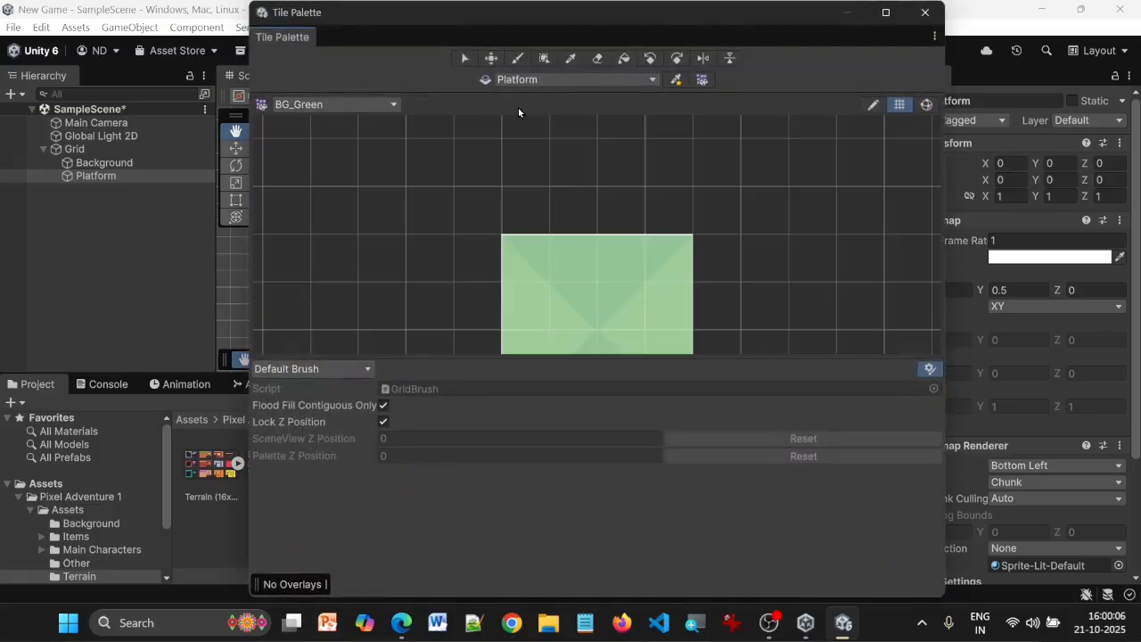
{"action": "left_click", "coordinate": [348, 104]}
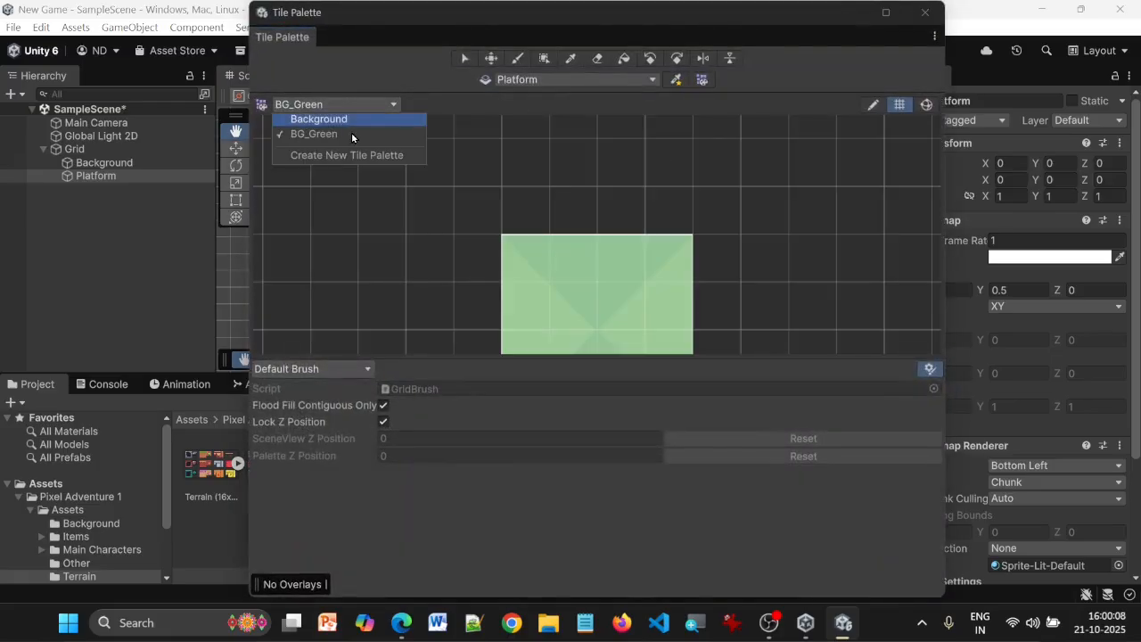
{"action": "left_click", "coordinate": [342, 155]}
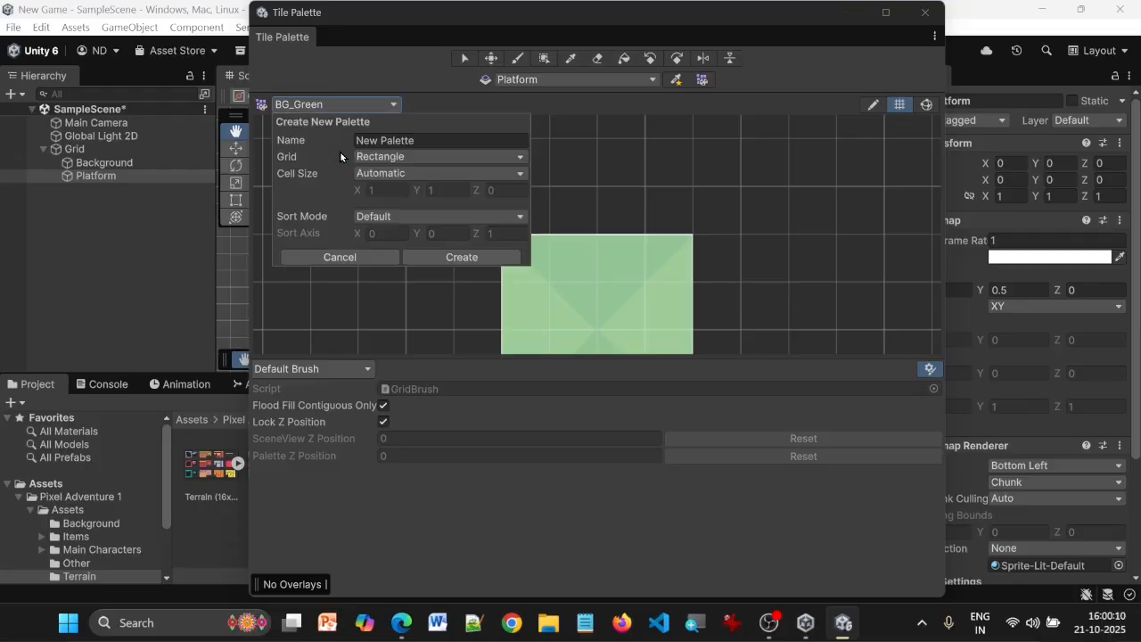
{"action": "left_click", "coordinate": [461, 141]}
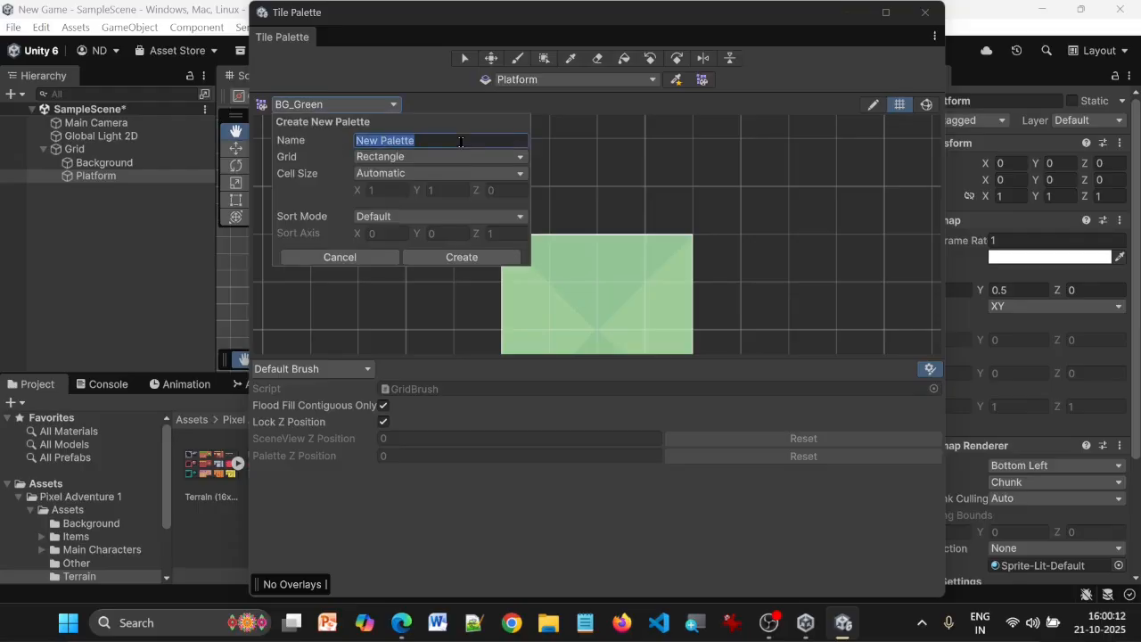
{"action": "type", "text": "Platform"}
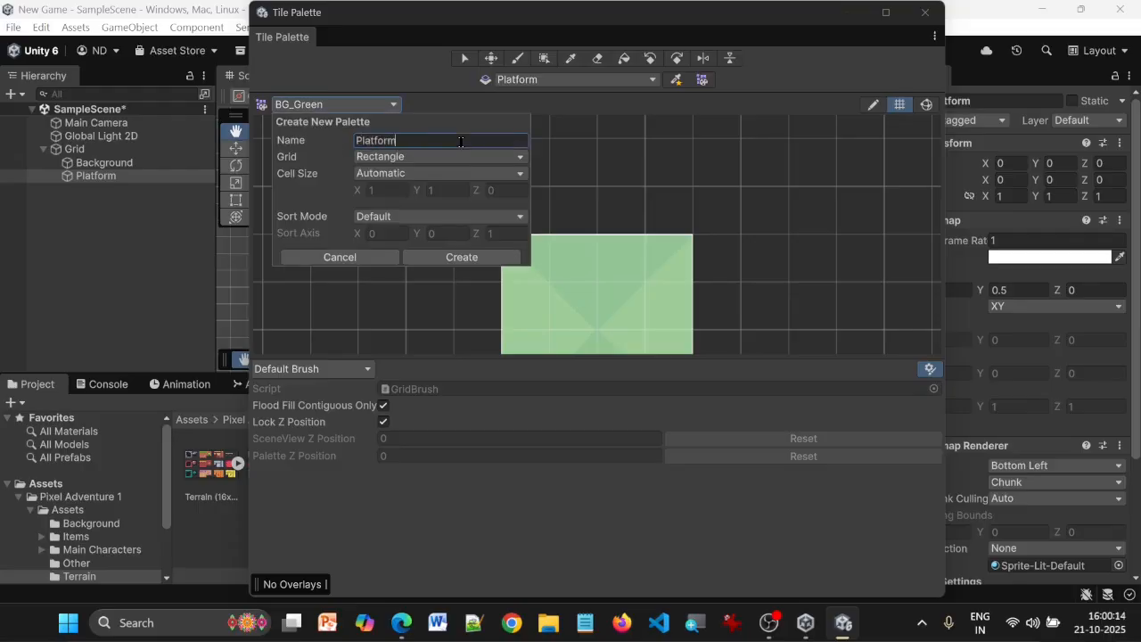
{"action": "left_click", "coordinate": [448, 258]}
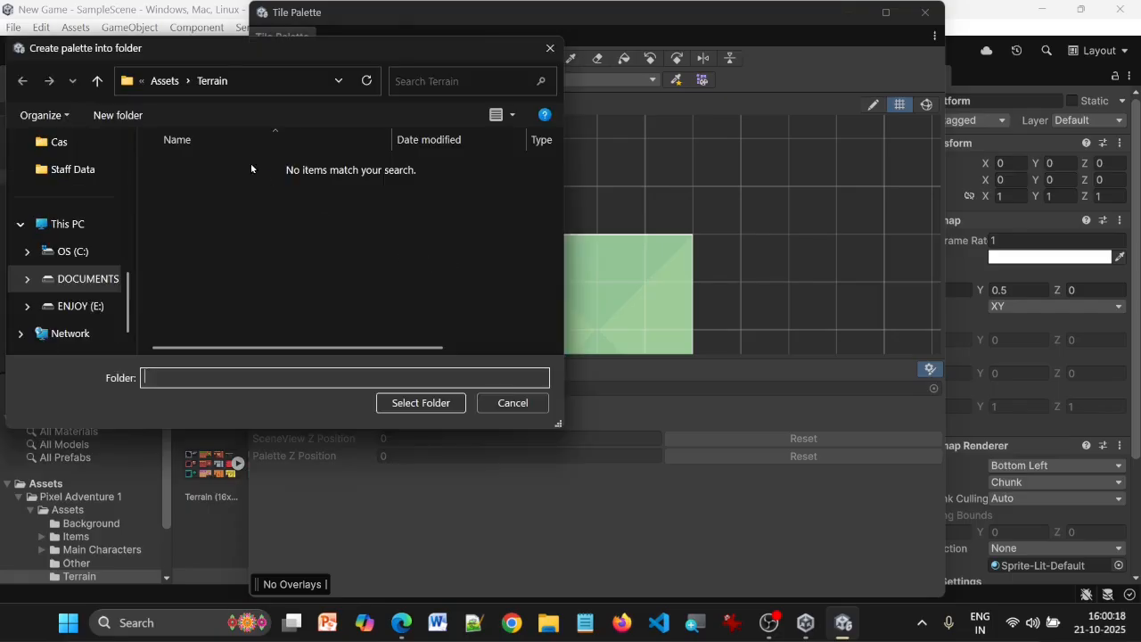
{"action": "left_click", "coordinate": [170, 81]}
{"action": "double_click", "coordinate": [214, 280]}
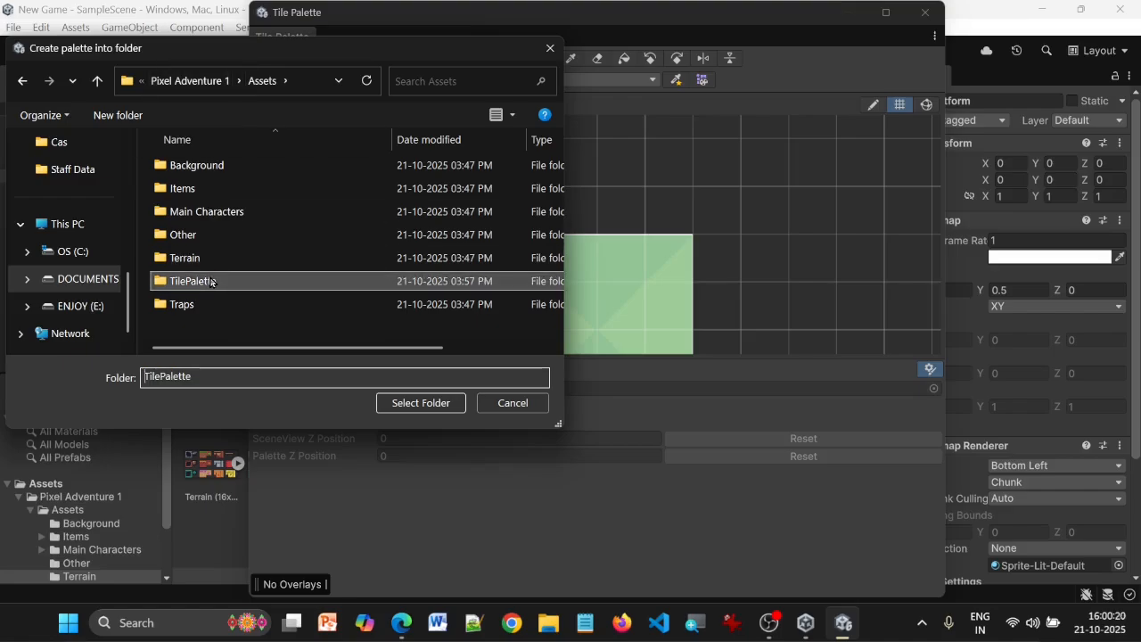
{"action": "left_click", "coordinate": [427, 402]}
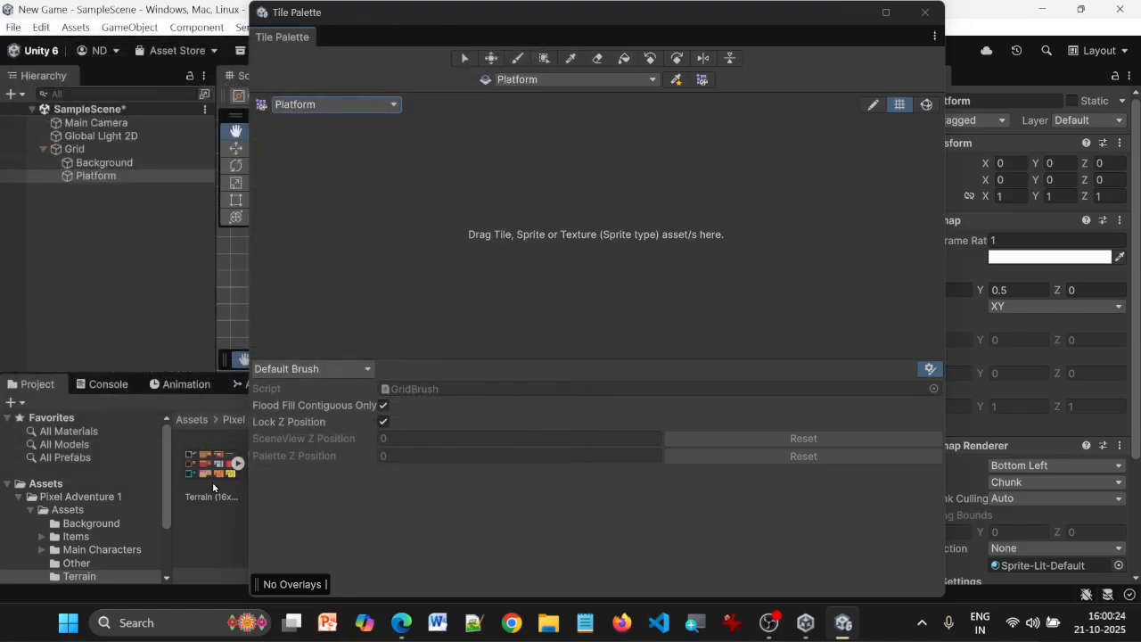
Move the Tile Palette window aside and add the Terrain (16x16) 1 texture to the Platform palette, generating its tiles into the TilePalette folder
{"action": "left_click", "coordinate": [214, 487]}
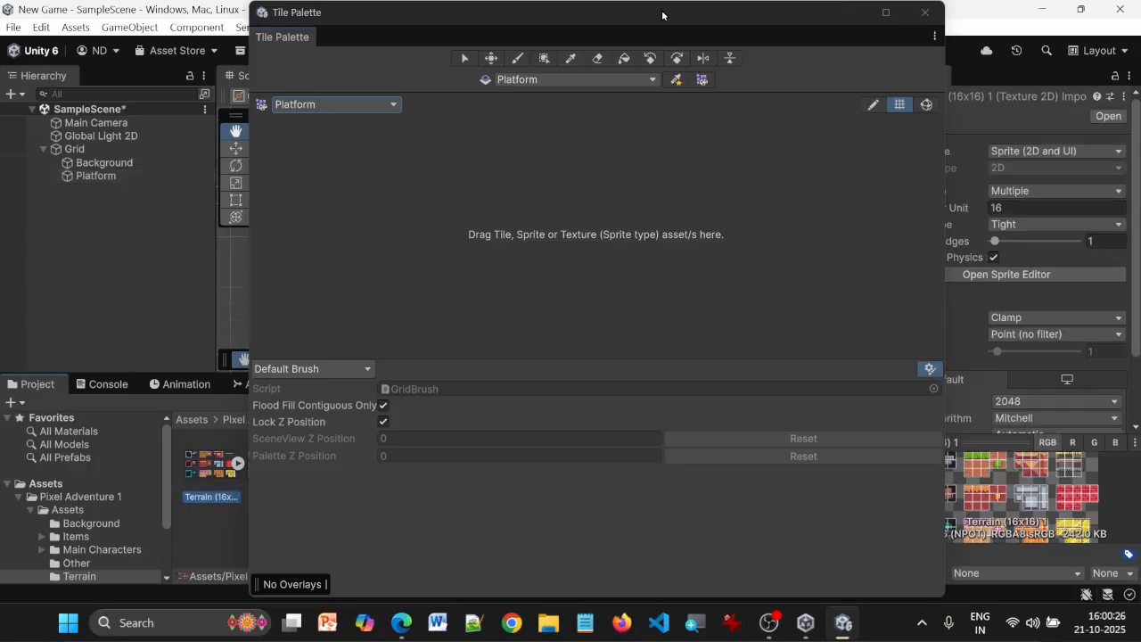
{"action": "left_click_drag", "start_coordinate": [662, 14], "coordinate": [865, 22]}
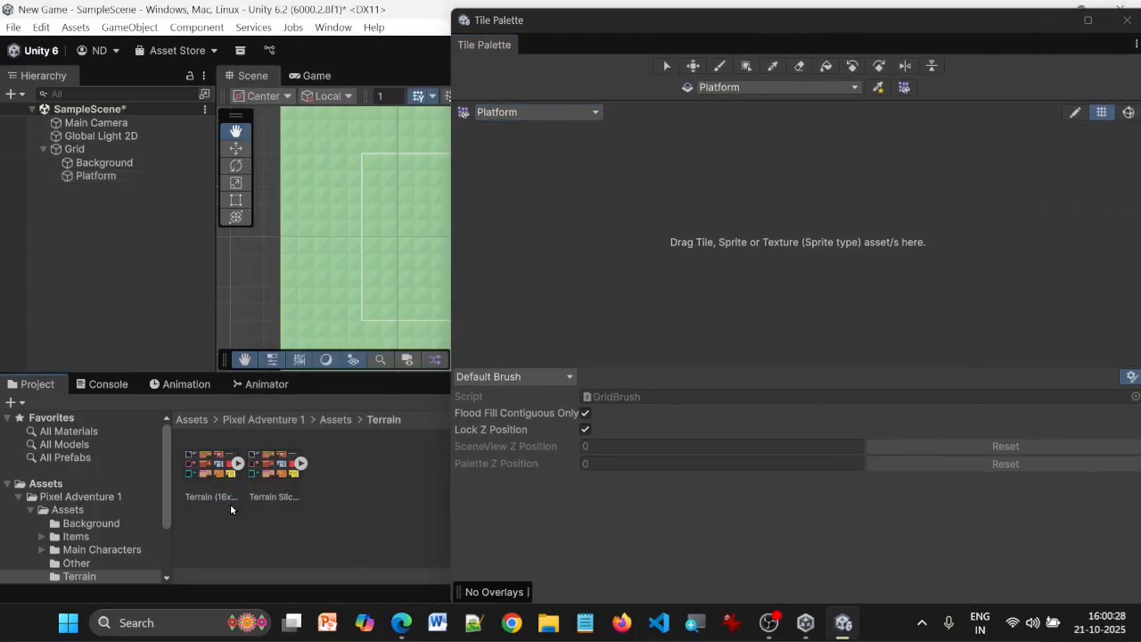
{"action": "left_click", "coordinate": [211, 471]}
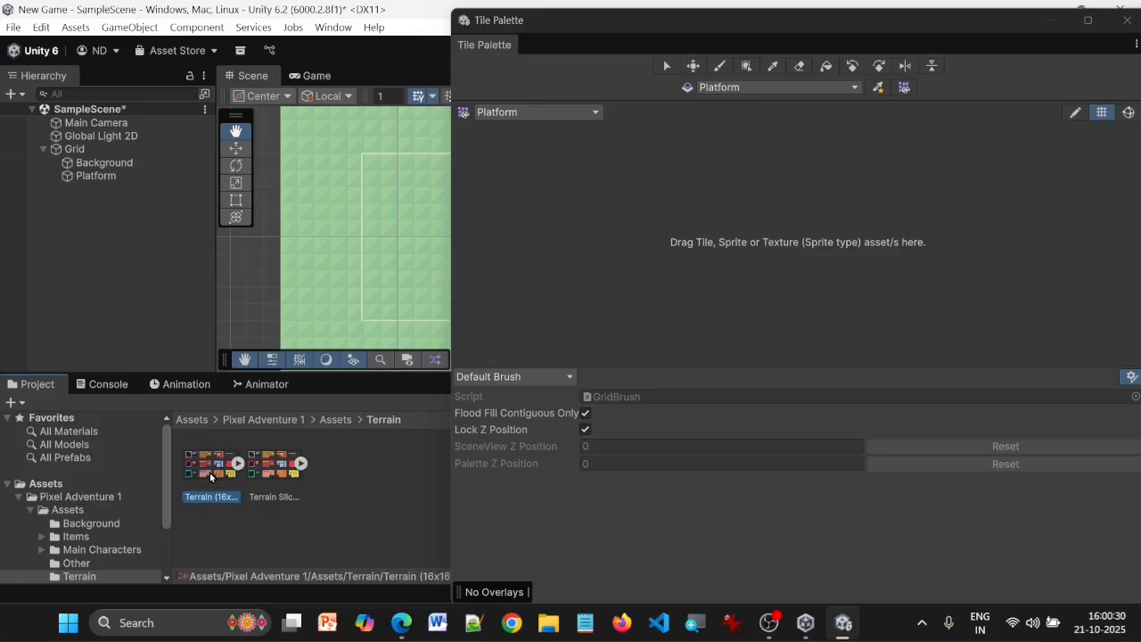
{"action": "left_click_drag", "start_coordinate": [205, 469], "coordinate": [725, 199]}
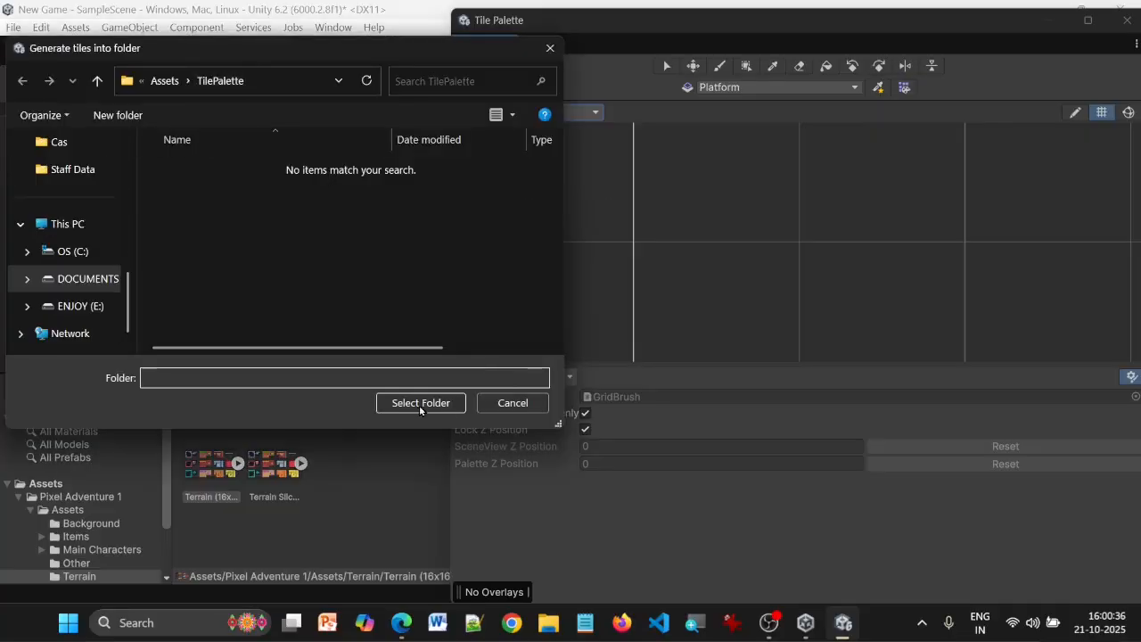
{"action": "left_click", "coordinate": [435, 403]}
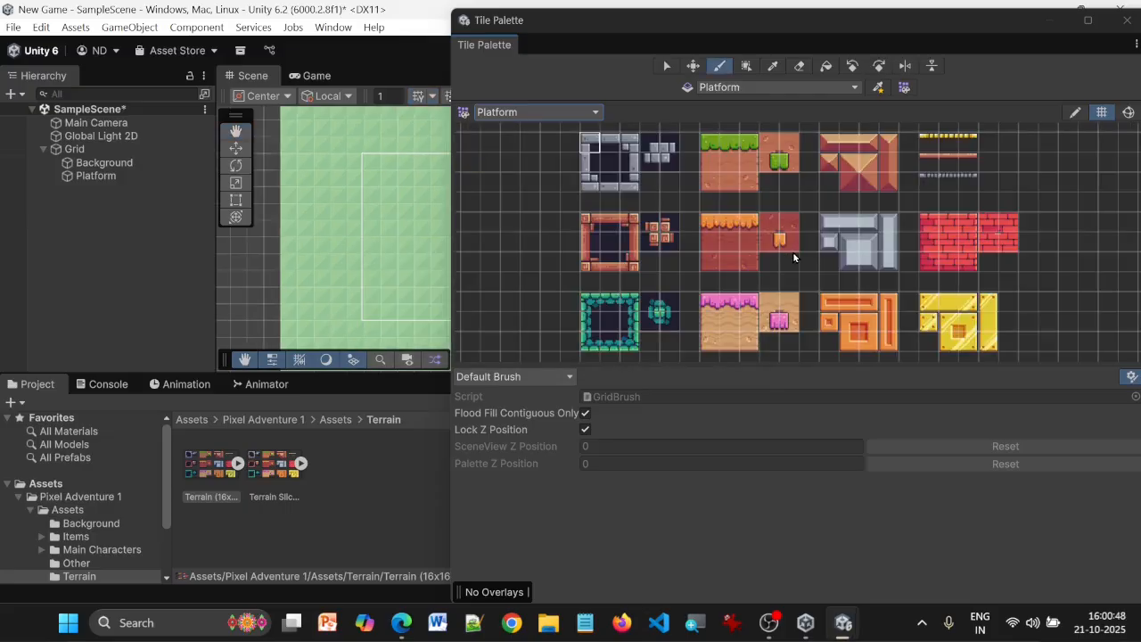
Paint brown soil side walls and stepped ground on the Platform tilemap around the camera frame, and top the ground with green grass tiles
{"action": "left_click", "coordinate": [713, 169]}
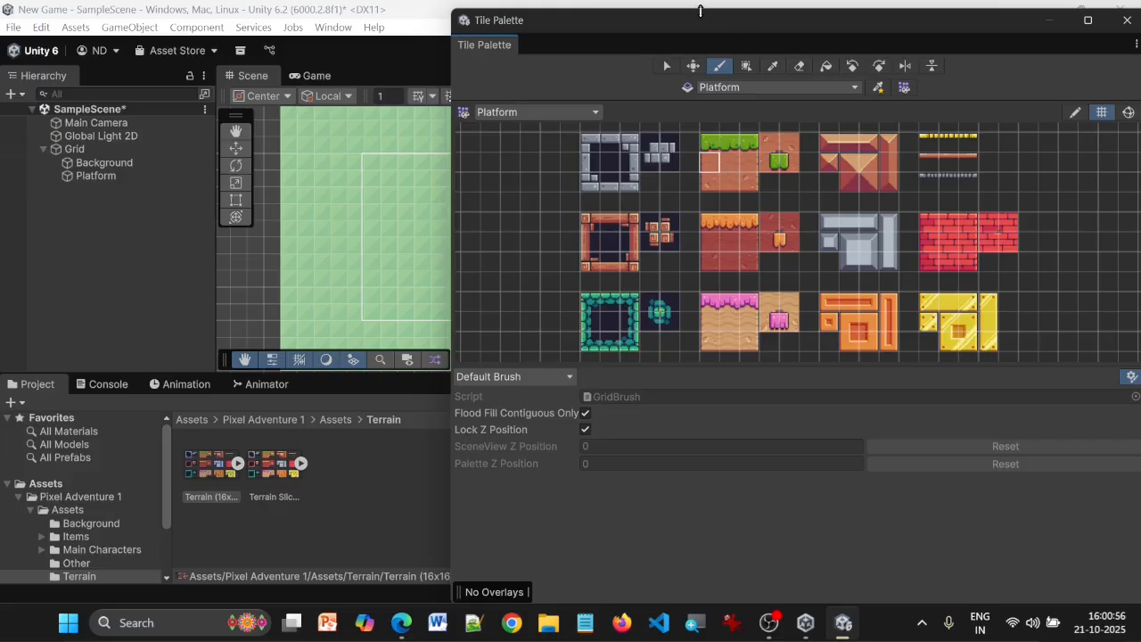
{"action": "left_click_drag", "start_coordinate": [701, 11], "coordinate": [372, 381]}
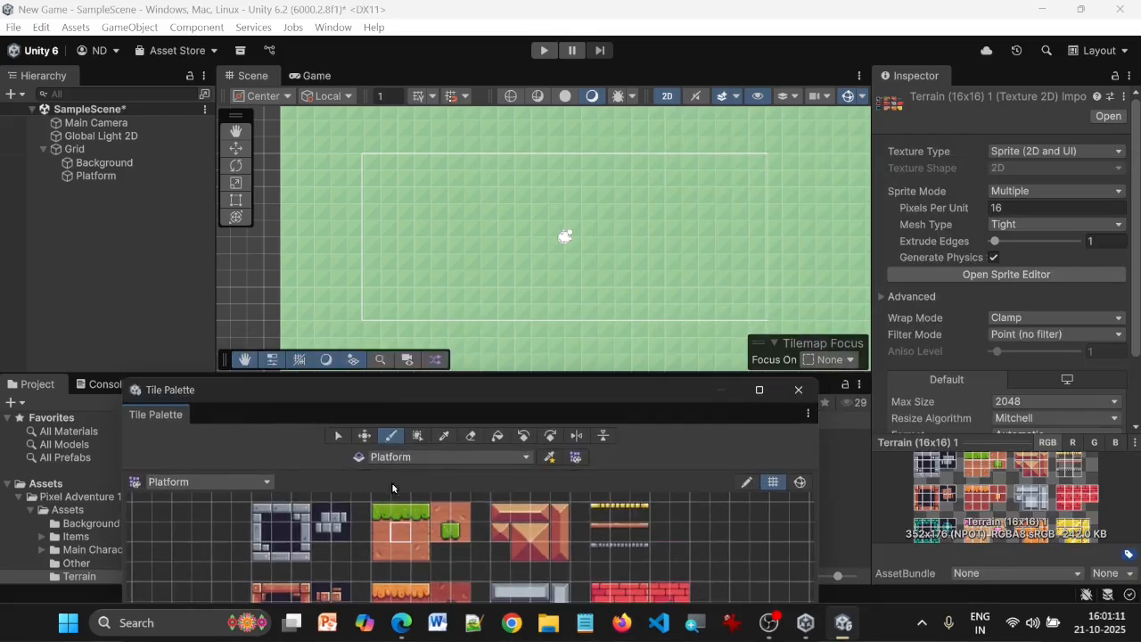
{"action": "left_click", "coordinate": [339, 164]}
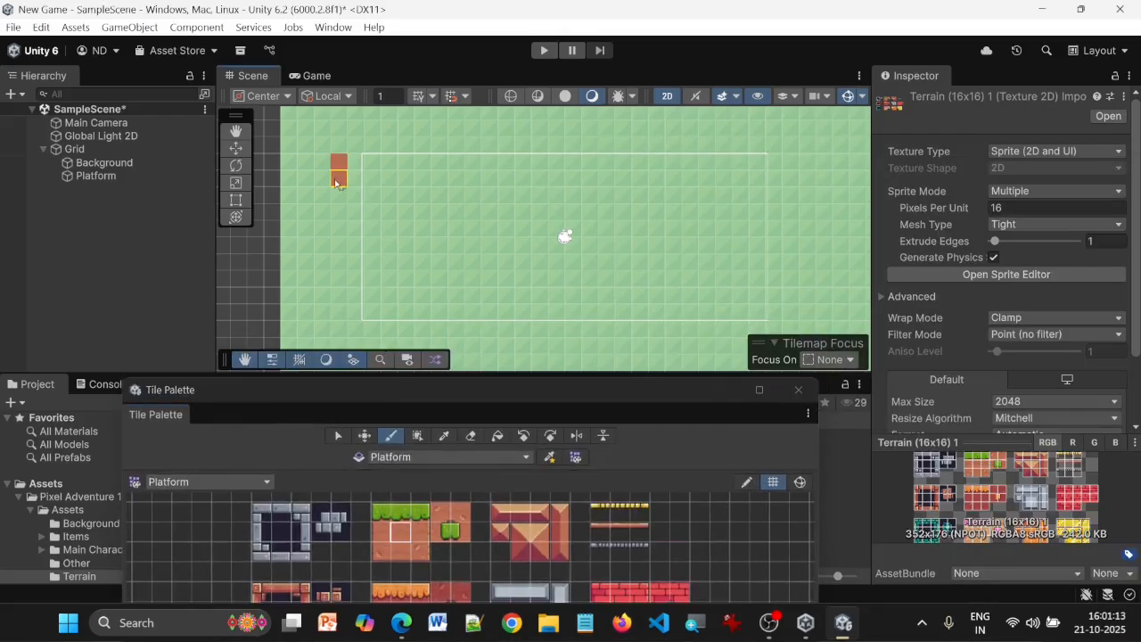
{"action": "left_click_drag", "start_coordinate": [336, 183], "coordinate": [339, 218]}
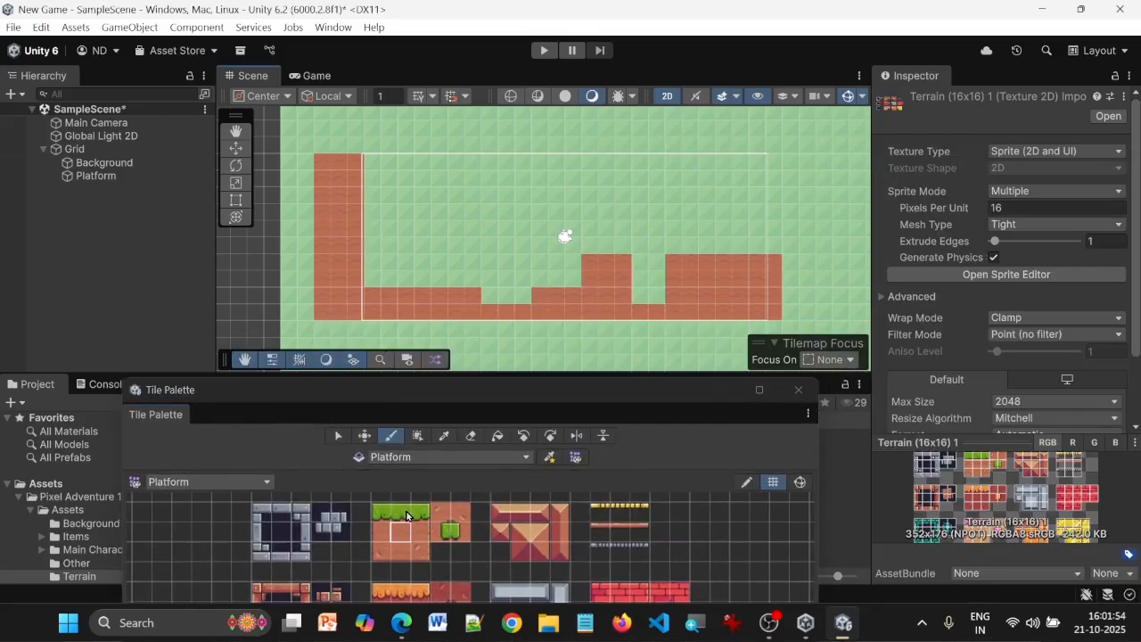
{"action": "left_click", "coordinate": [407, 515]}
{"action": "left_click_drag", "start_coordinate": [373, 278], "coordinate": [466, 282]}
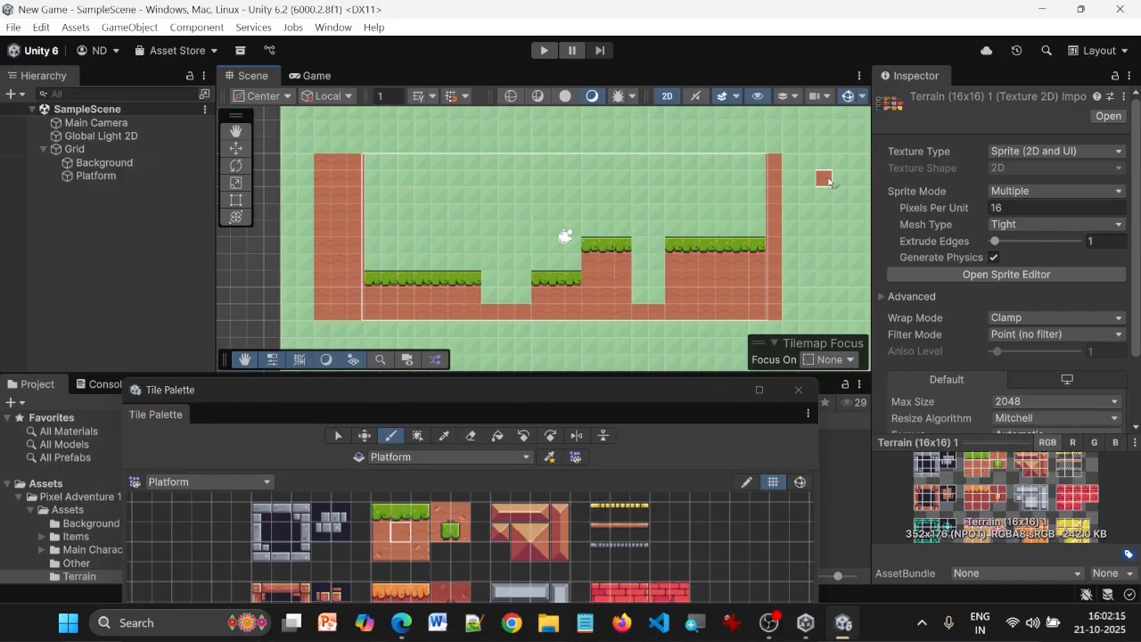
Select the Platform and Background tilemaps in turn to check which tiles belong to each
{"action": "left_click", "coordinate": [96, 175]}
{"action": "left_click", "coordinate": [124, 164]}
{"action": "left_click", "coordinate": [117, 176]}
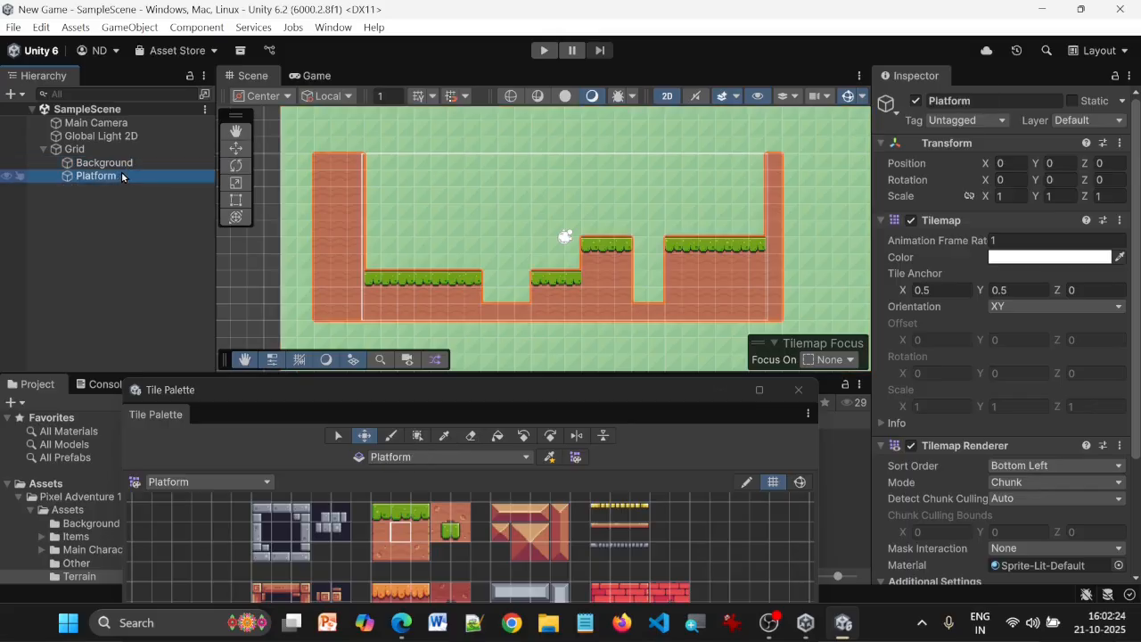
{"action": "left_click", "coordinate": [125, 164]}
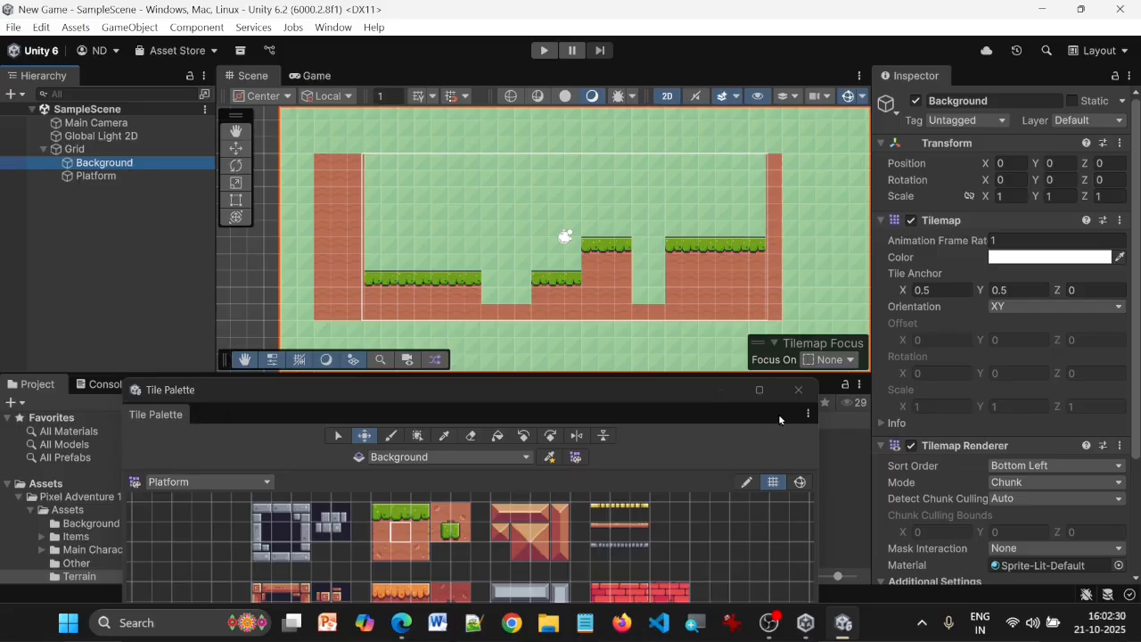
Close the Tile Palette, run the game to check whether the platforms show over the background, and stop it
{"action": "left_click", "coordinate": [798, 389]}
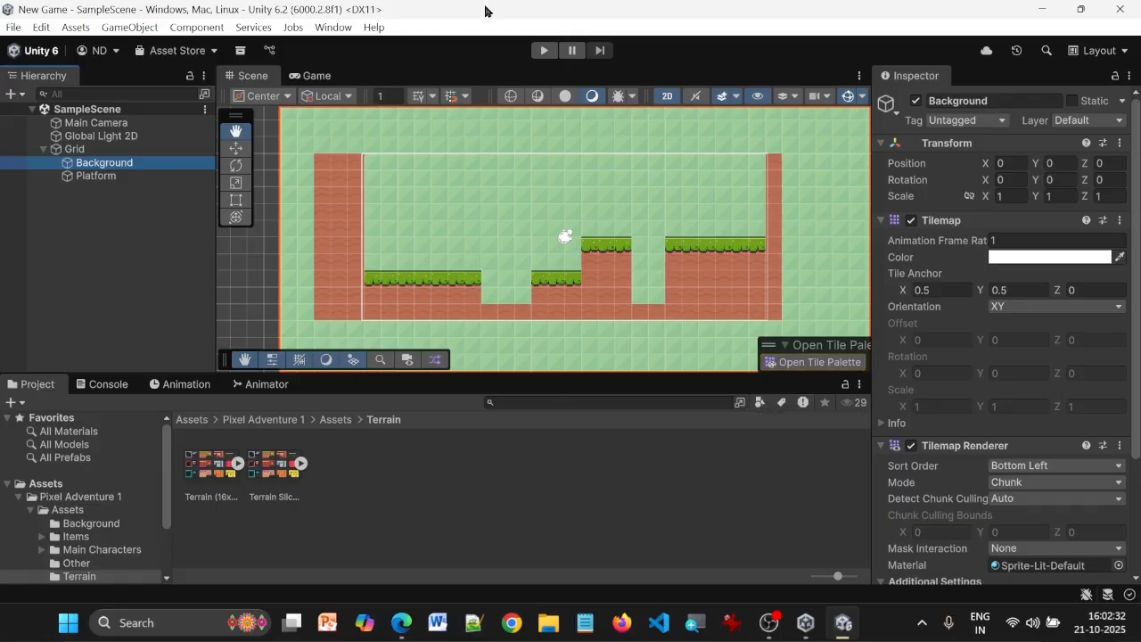
{"action": "left_click", "coordinate": [543, 52]}
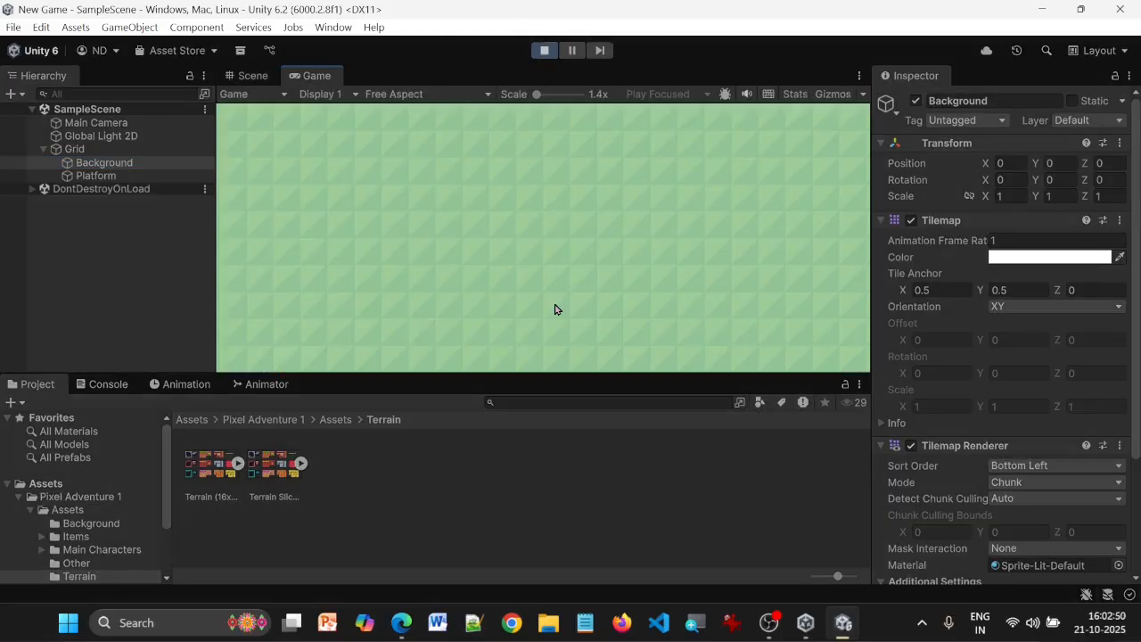
{"action": "left_click", "coordinate": [544, 52]}
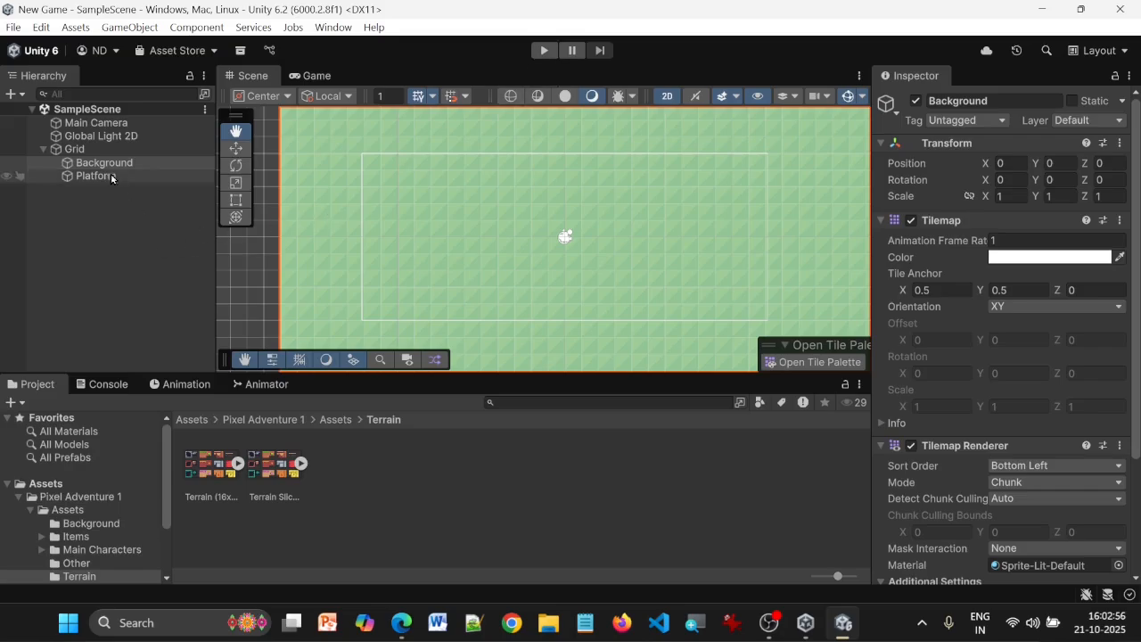
Open the sorting layer settings from the Background tilemap's renderer options to add a sorting layer
{"action": "left_click", "coordinate": [112, 177]}
{"action": "left_click", "coordinate": [122, 164]}
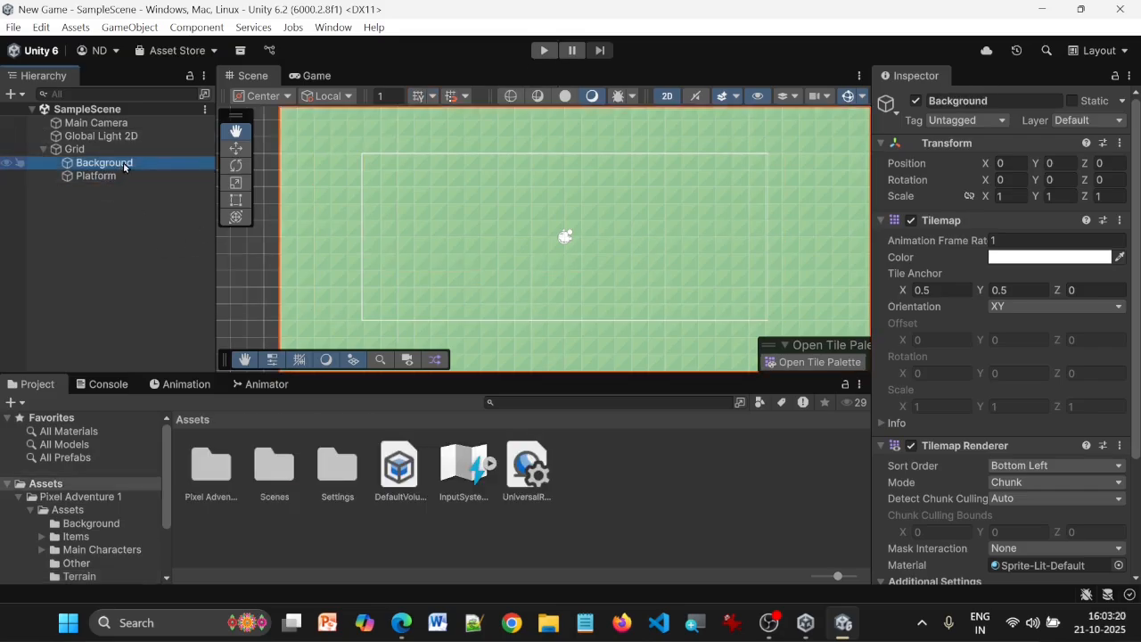
{"action": "scroll", "coordinate": [1044, 274], "scroll_direction": "down", "scroll_amount": 3}
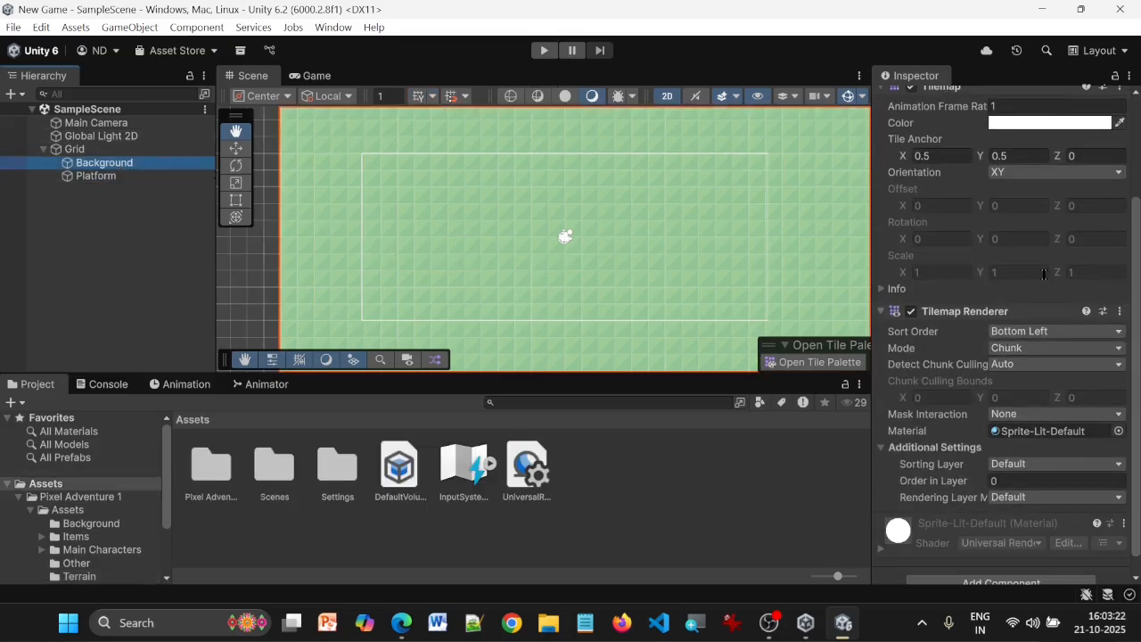
{"action": "scroll", "coordinate": [1059, 267], "scroll_direction": "down", "scroll_amount": 1}
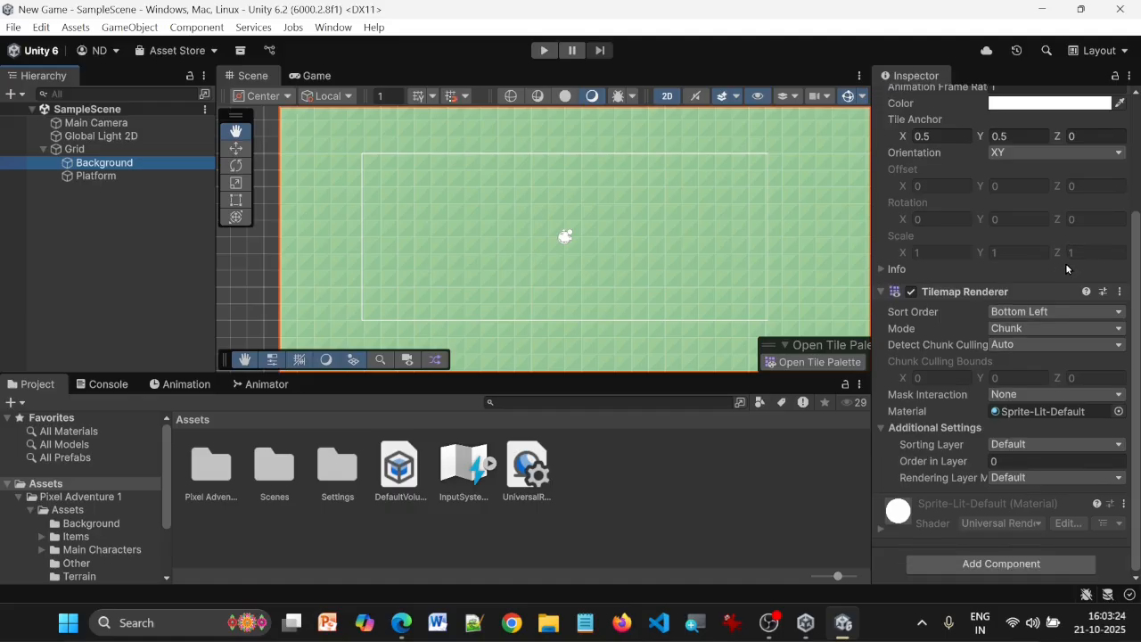
{"action": "left_click", "coordinate": [1088, 444]}
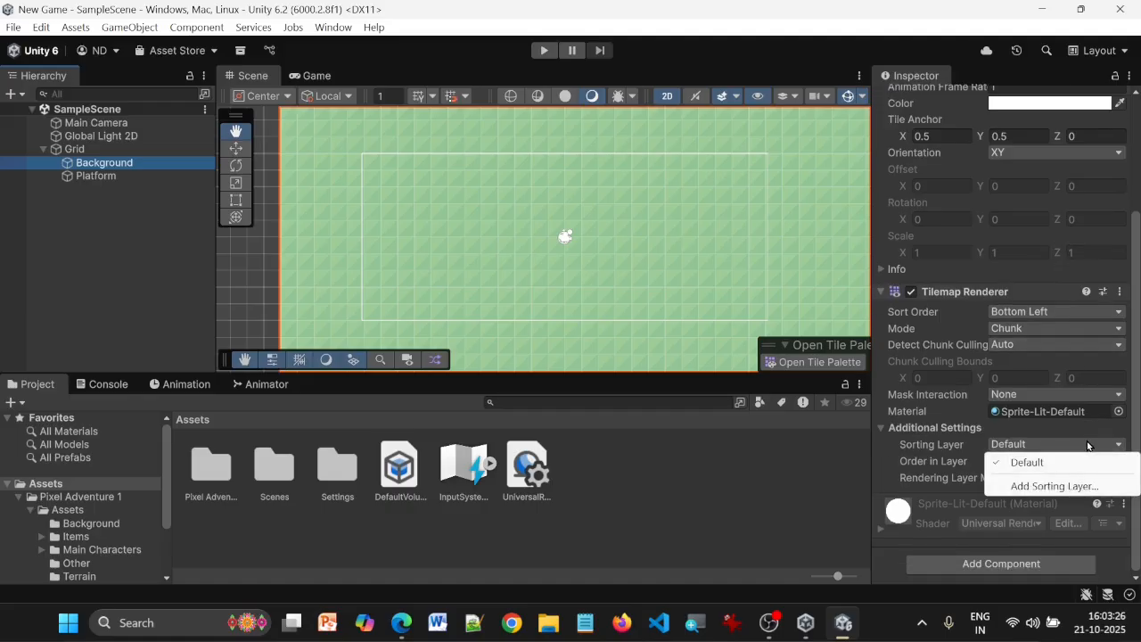
{"action": "left_click", "coordinate": [1066, 486]}
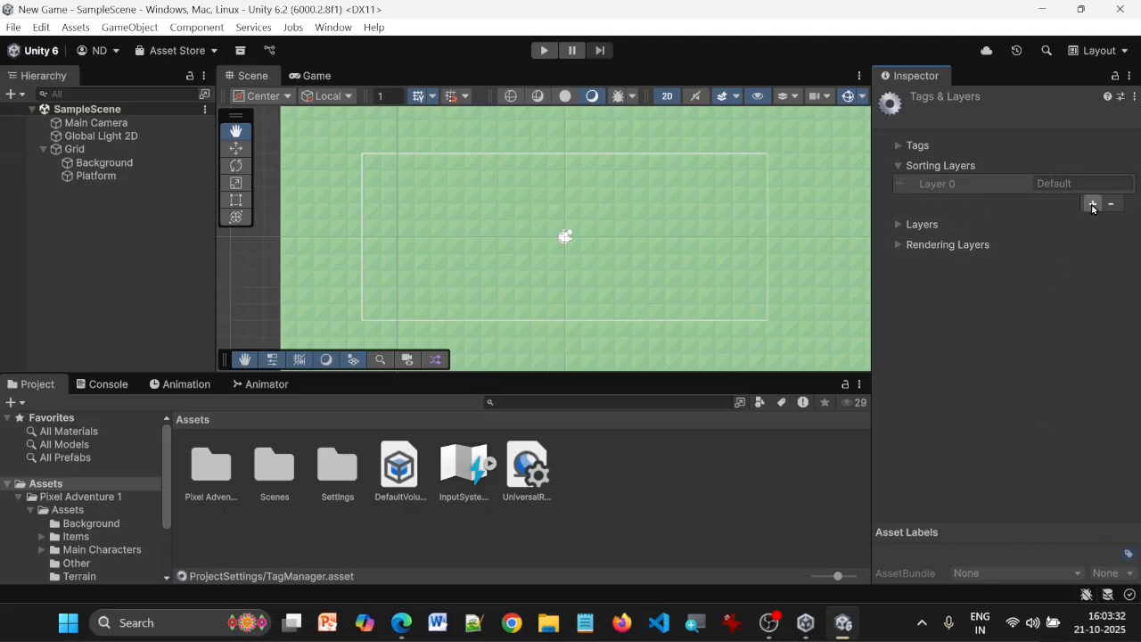
Add two sorting layers named Background and Platform to the project
{"action": "left_click", "coordinate": [1093, 205]}
{"action": "left_click", "coordinate": [1094, 204]}
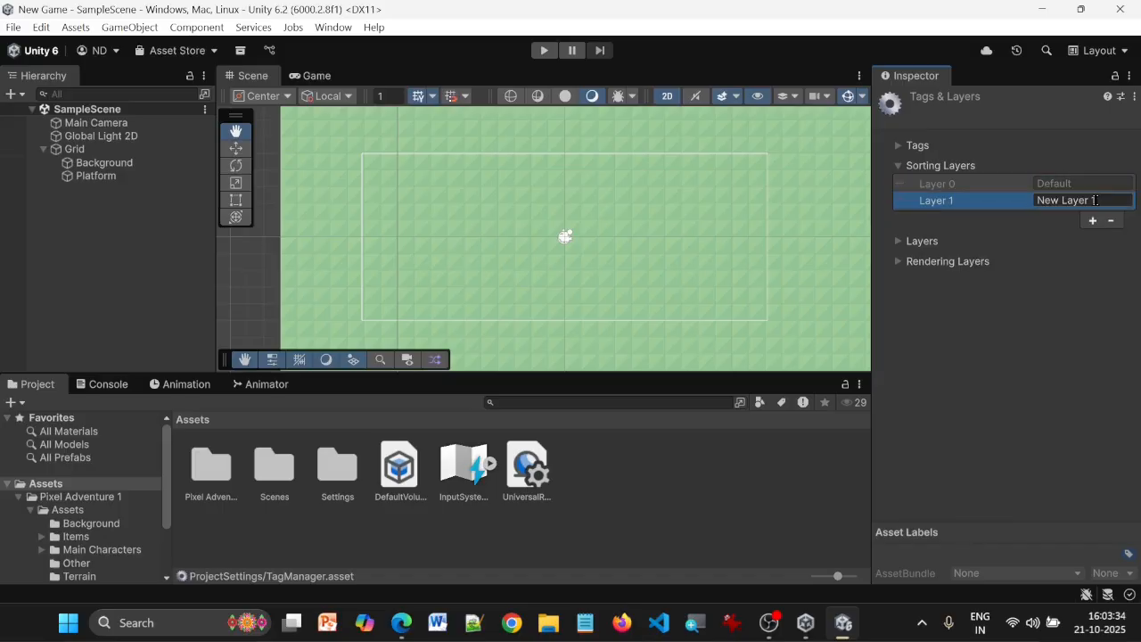
{"action": "left_click", "coordinate": [1096, 199]}
{"action": "type", "text": "Bacground"}
{"action": "key", "text": "ctrl+a"}
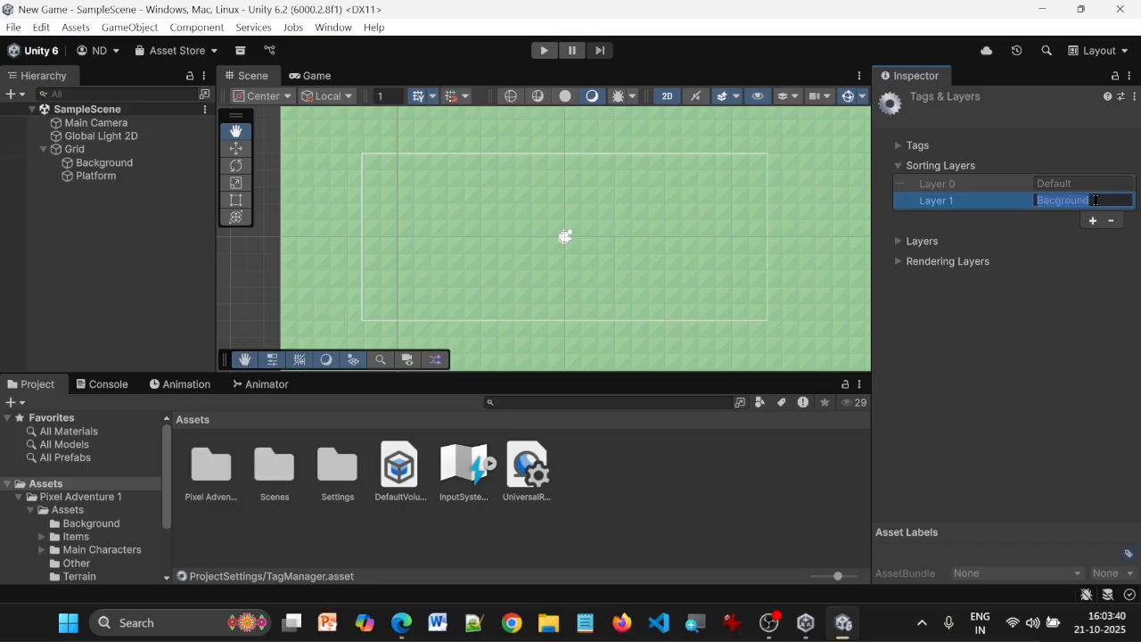
{"action": "type", "text": "Background"}
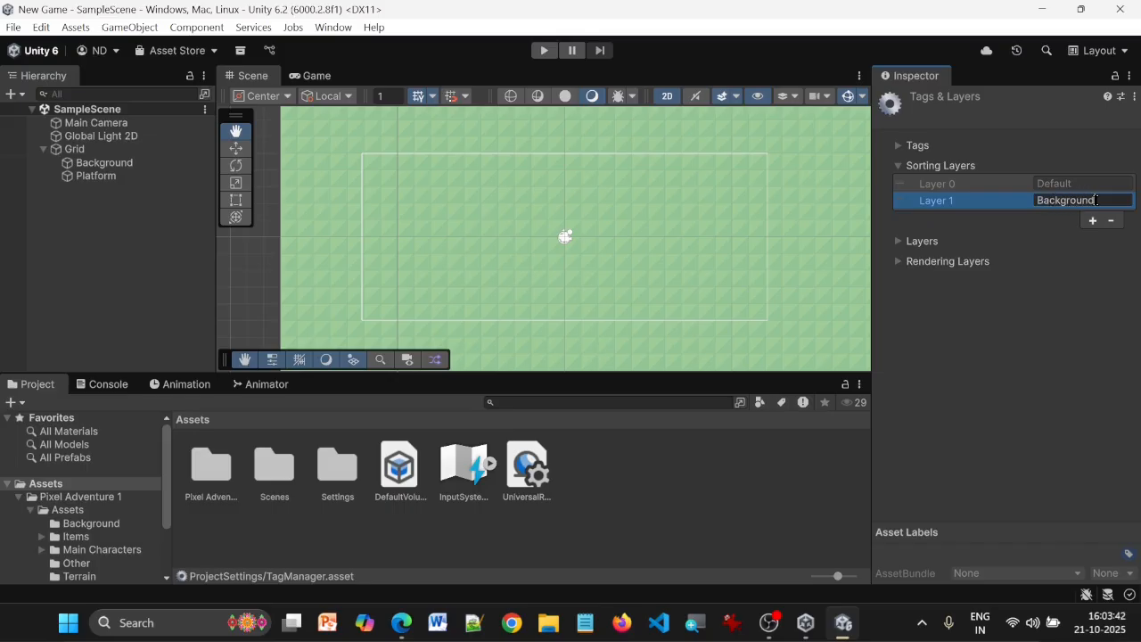
{"action": "left_click", "coordinate": [1093, 220]}
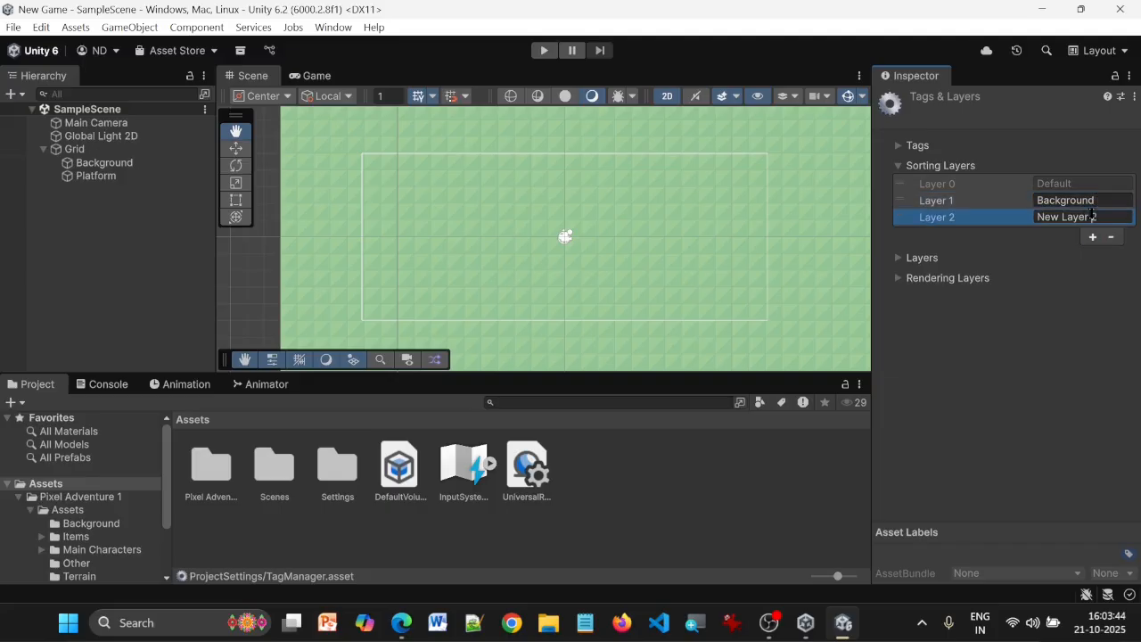
{"action": "left_click", "coordinate": [1093, 217]}
{"action": "type", "text": "Platform"}
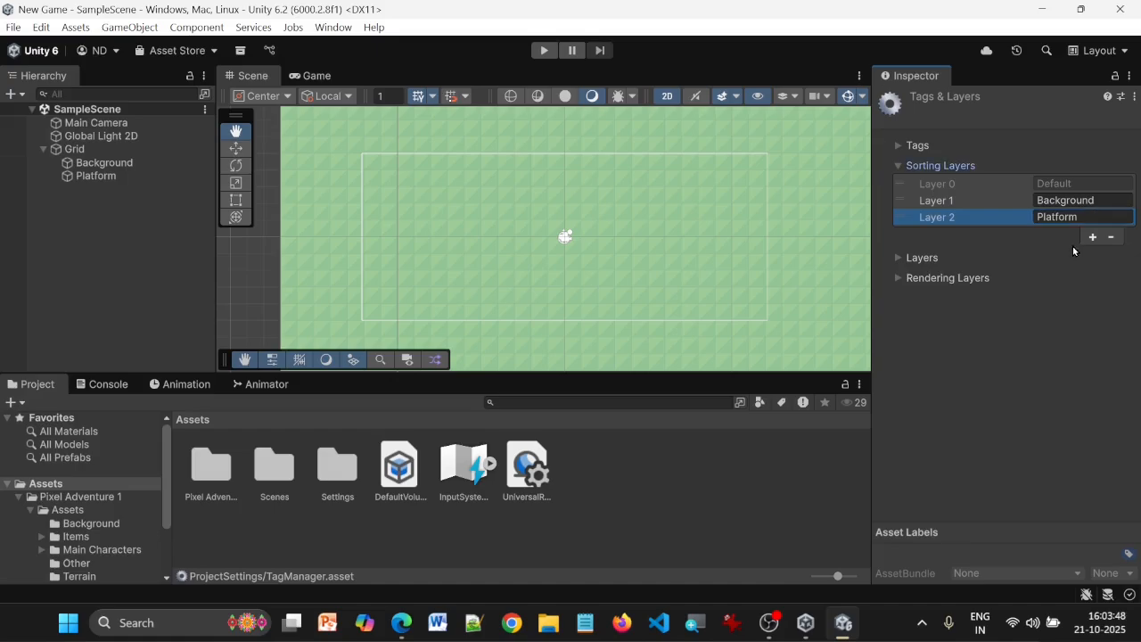
Reorder the sorting layers so that Default comes last, after Background and Platform
{"action": "left_click", "coordinate": [958, 182]}
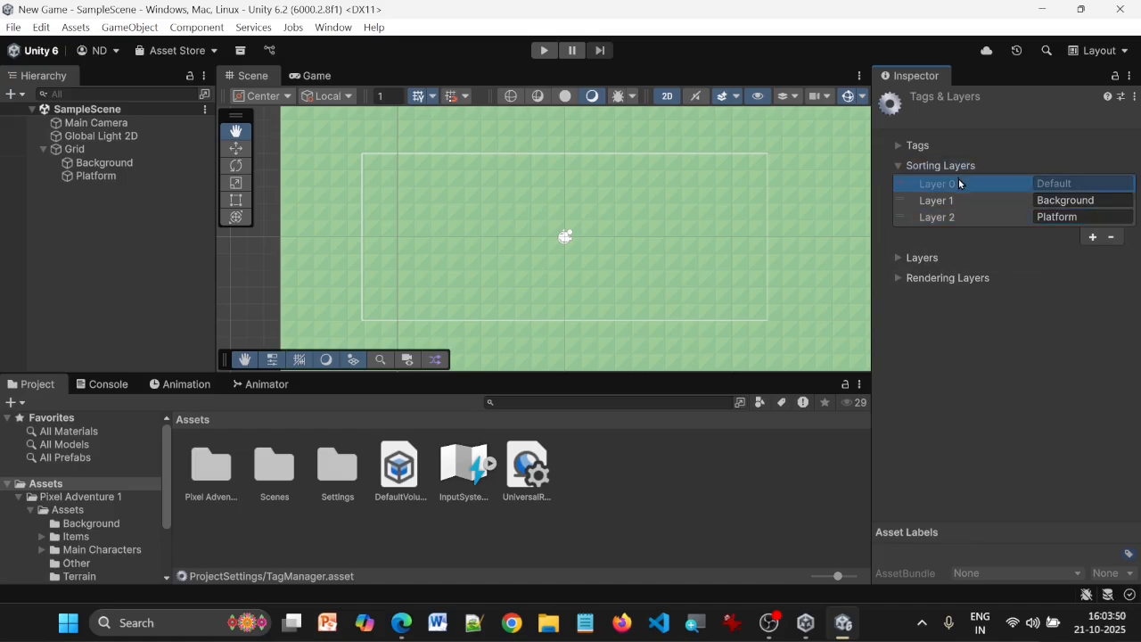
{"action": "left_click_drag", "start_coordinate": [958, 182], "coordinate": [966, 225]}
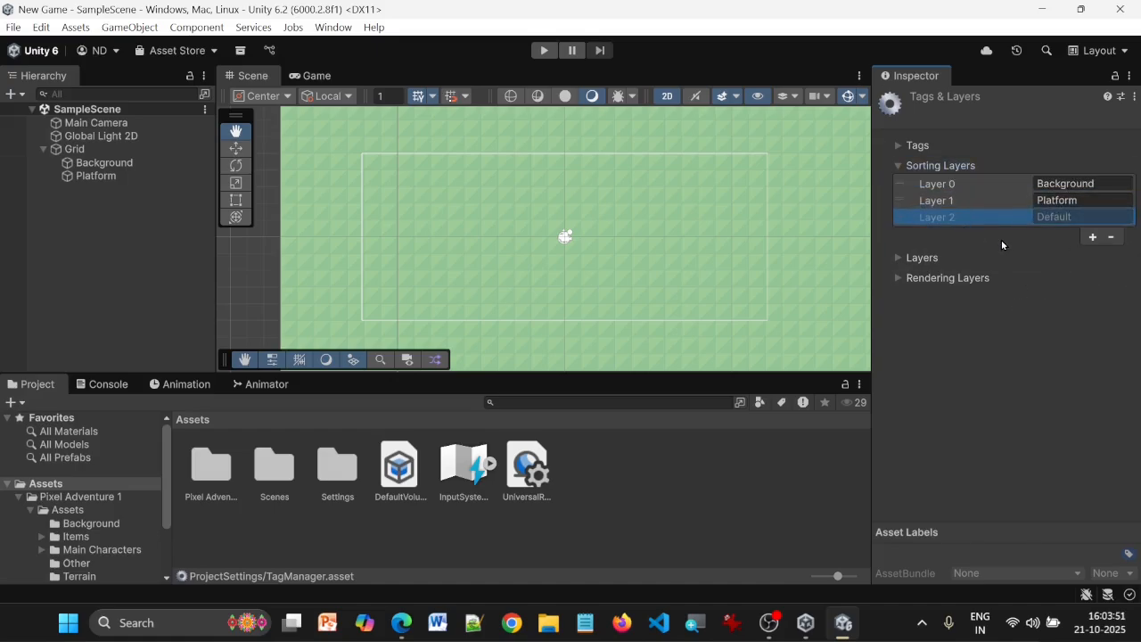
{"action": "left_click", "coordinate": [944, 203]}
{"action": "mouse_move", "coordinate": [945, 203]}
{"action": "left_mouse_down"}
{"action": "mouse_move", "coordinate": [947, 191]}
{"action": "mouse_move", "coordinate": [947, 203]}
{"action": "left_mouse_up"}
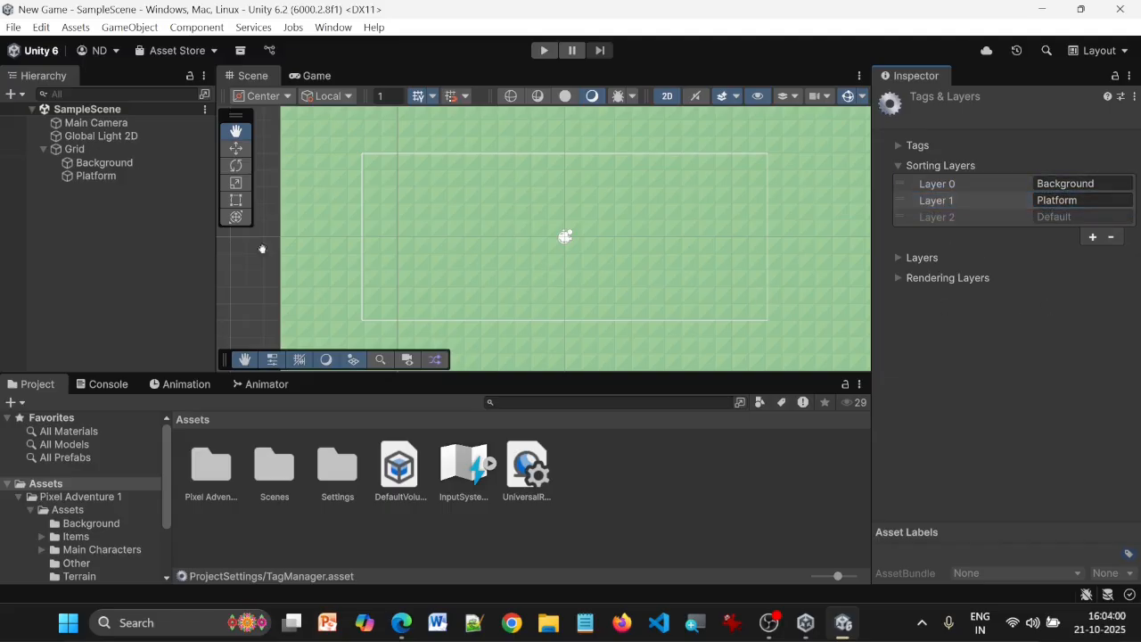
Assign the Background tilemap's renderer to the Background sorting layer
{"action": "left_click", "coordinate": [94, 164]}
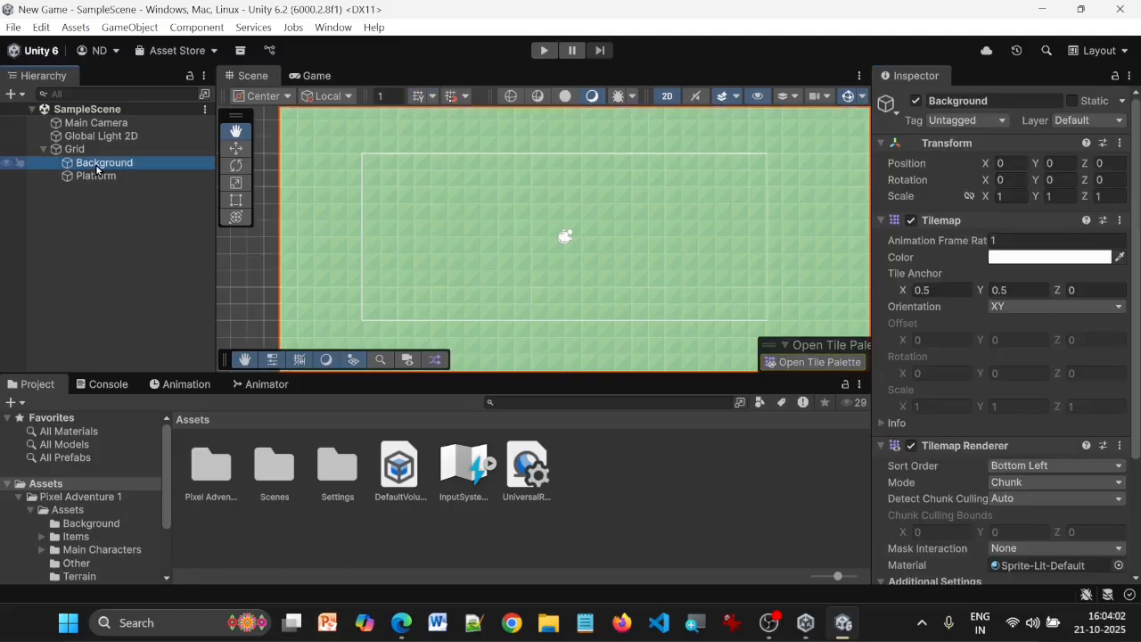
{"action": "left_click", "coordinate": [99, 176]}
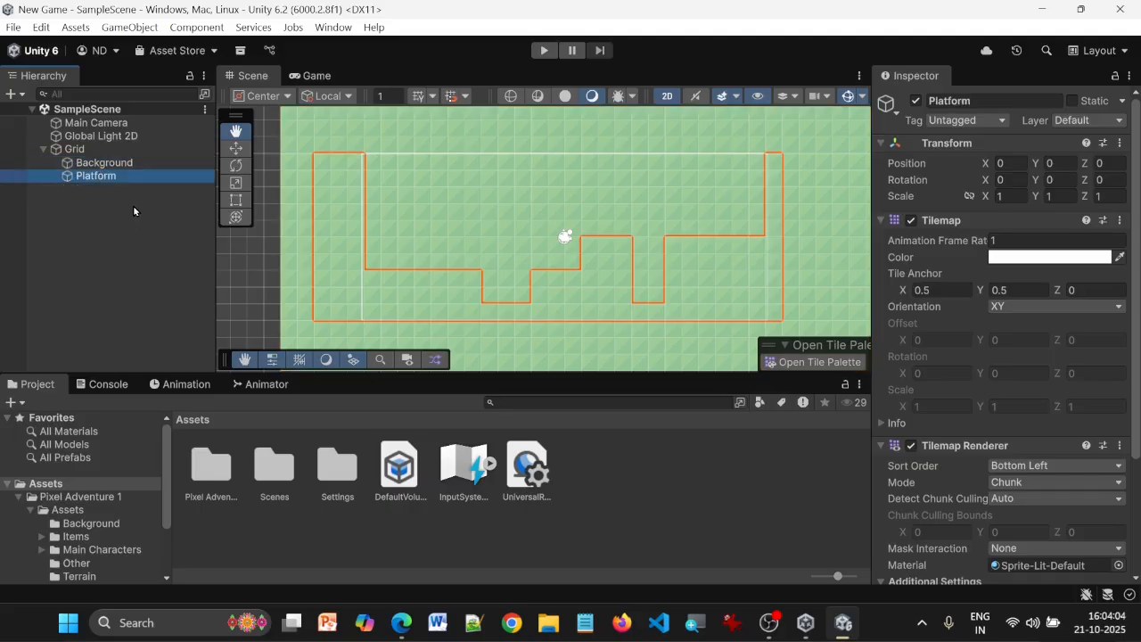
{"action": "left_click", "coordinate": [118, 165]}
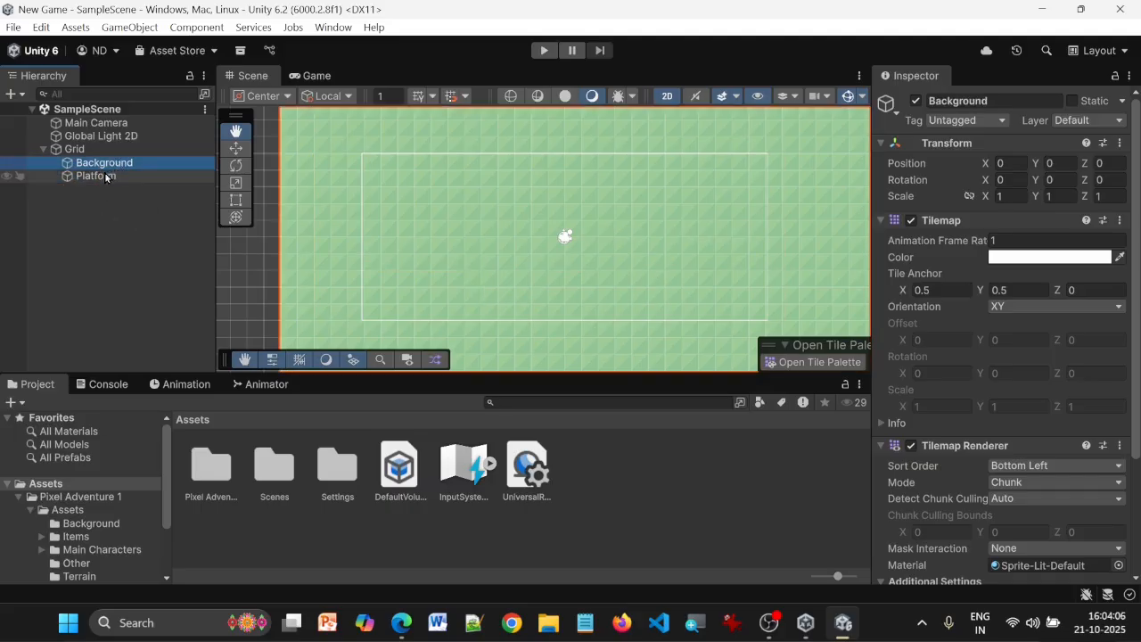
{"action": "scroll", "coordinate": [1034, 421], "scroll_direction": "down", "scroll_amount": 3}
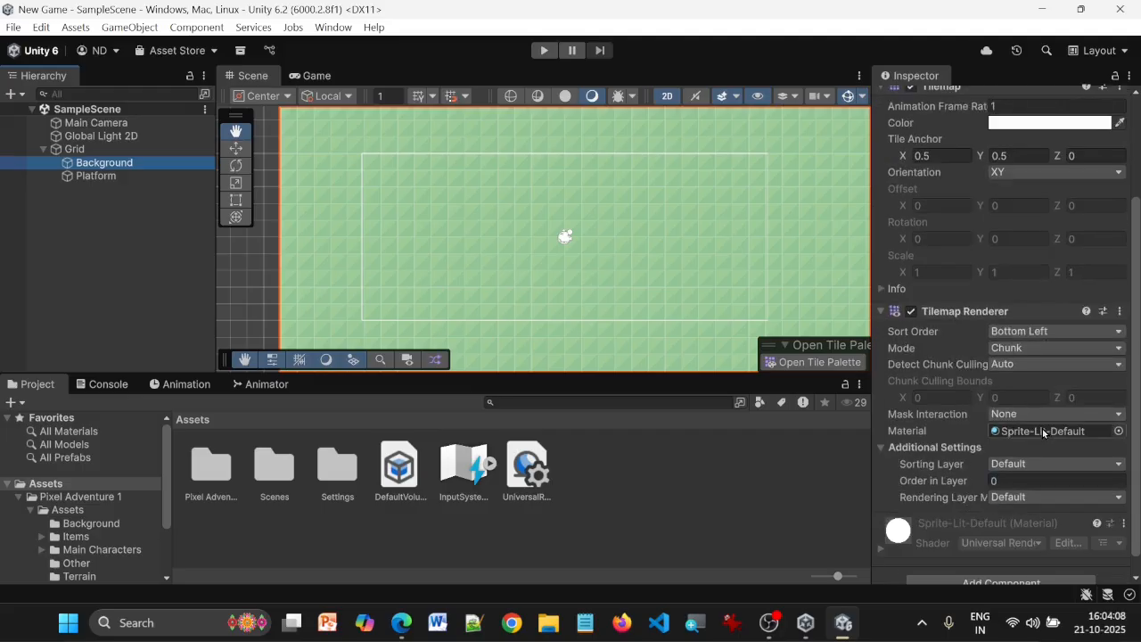
{"action": "left_click", "coordinate": [1047, 463]}
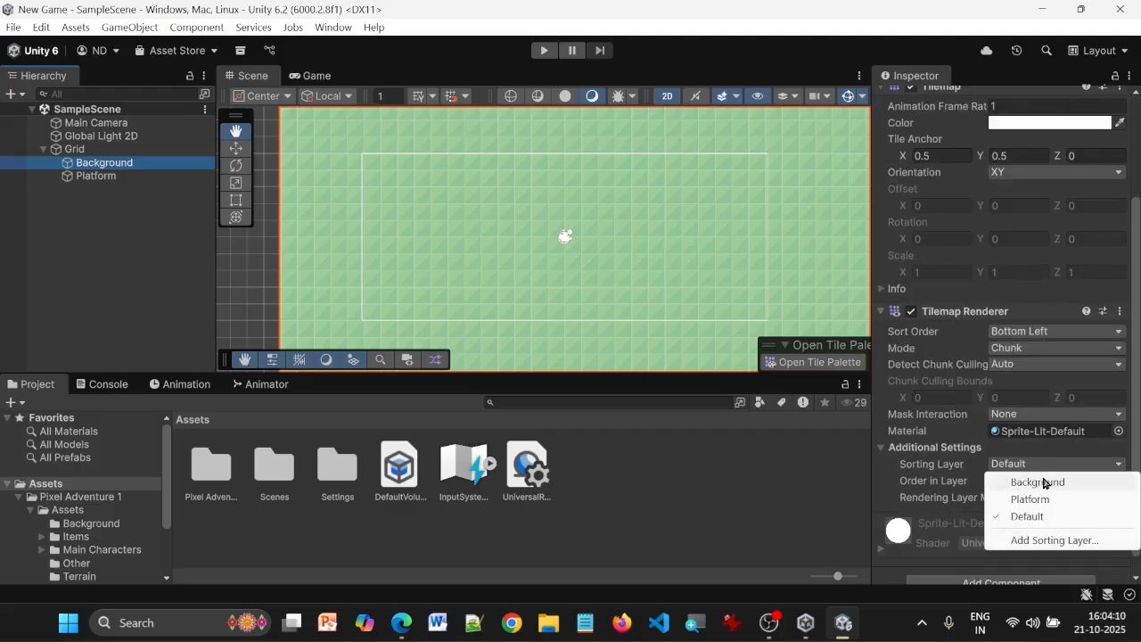
{"action": "left_click", "coordinate": [1039, 481]}
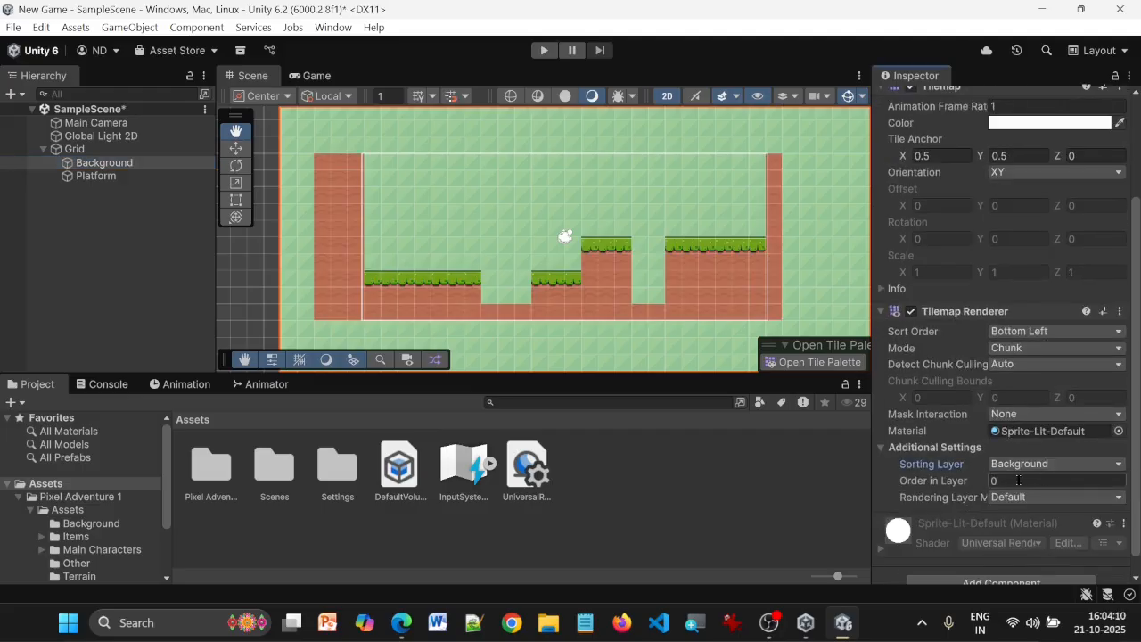
Assign the Platform tilemap's renderer to the Platform sorting layer
{"action": "left_click", "coordinate": [102, 176]}
{"action": "scroll", "coordinate": [1039, 334], "scroll_direction": "down", "scroll_amount": 1}
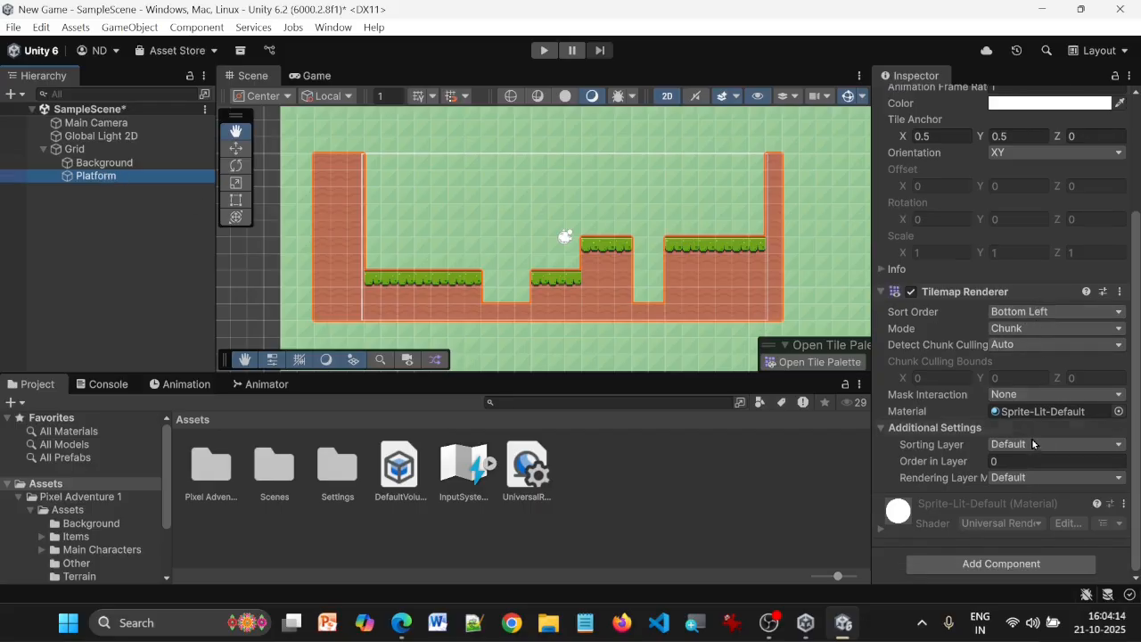
{"action": "left_click", "coordinate": [1033, 443]}
{"action": "left_click", "coordinate": [1039, 478]}
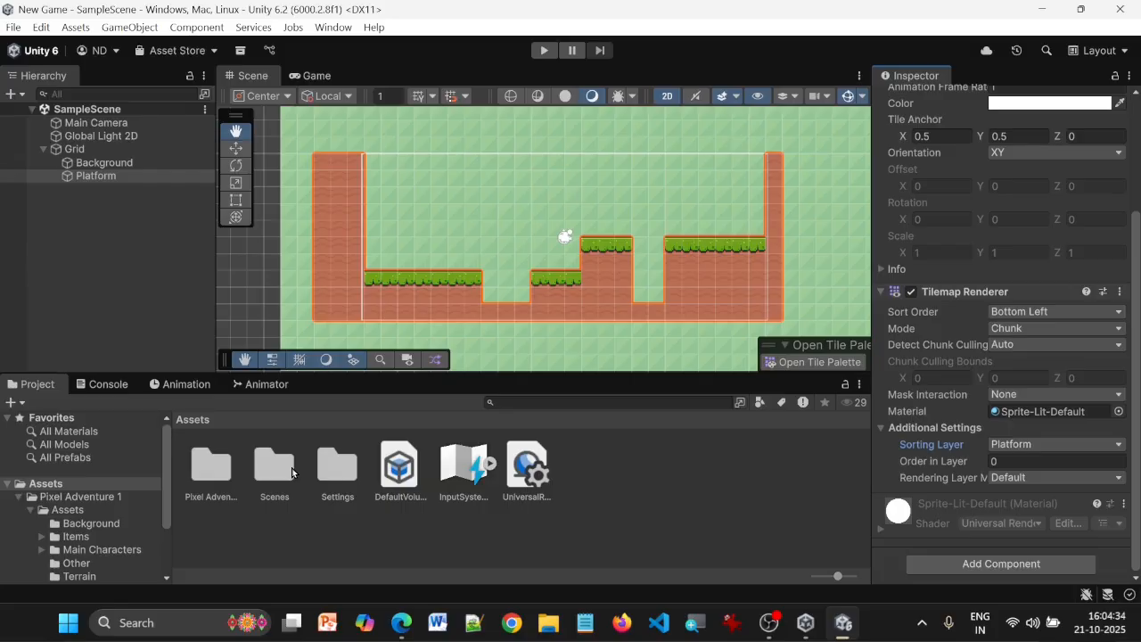
Set Pixels Per Unit to 16 for the Idle (32x32) texture in Main Characters/Ninja Frog and apply the import settings
{"action": "double_click", "coordinate": [214, 473]}
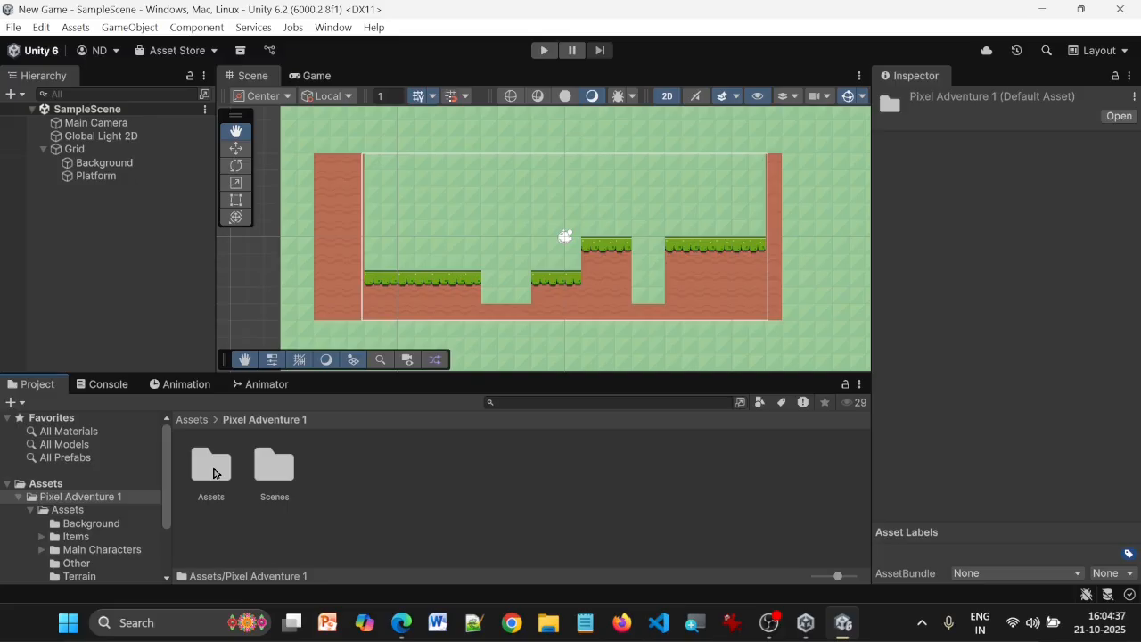
{"action": "double_click", "coordinate": [214, 474]}
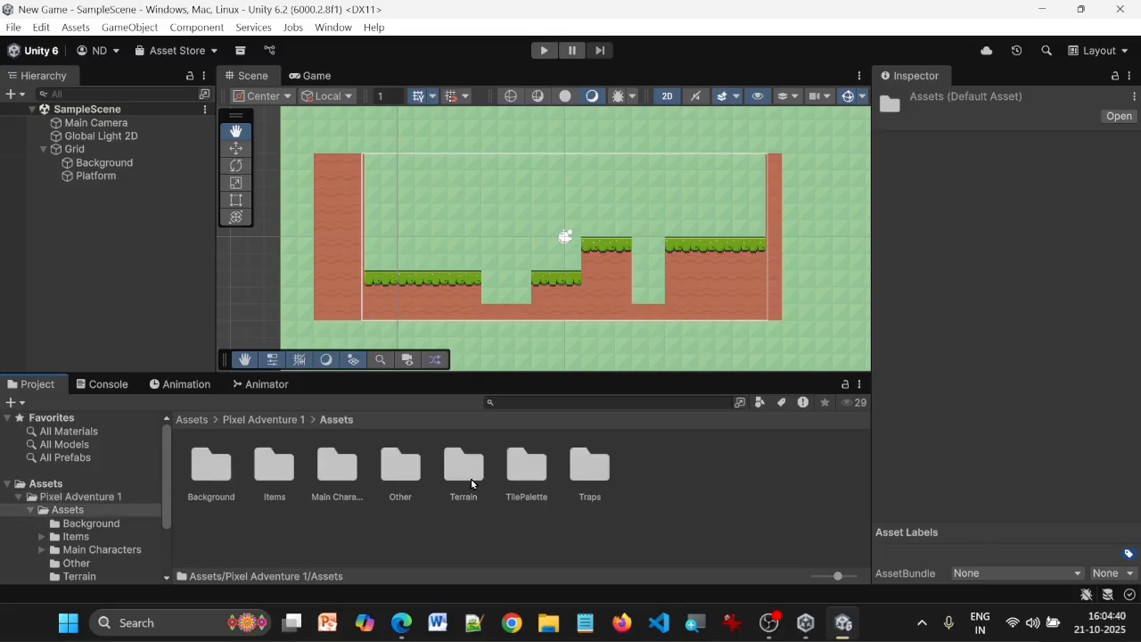
{"action": "double_click", "coordinate": [325, 480]}
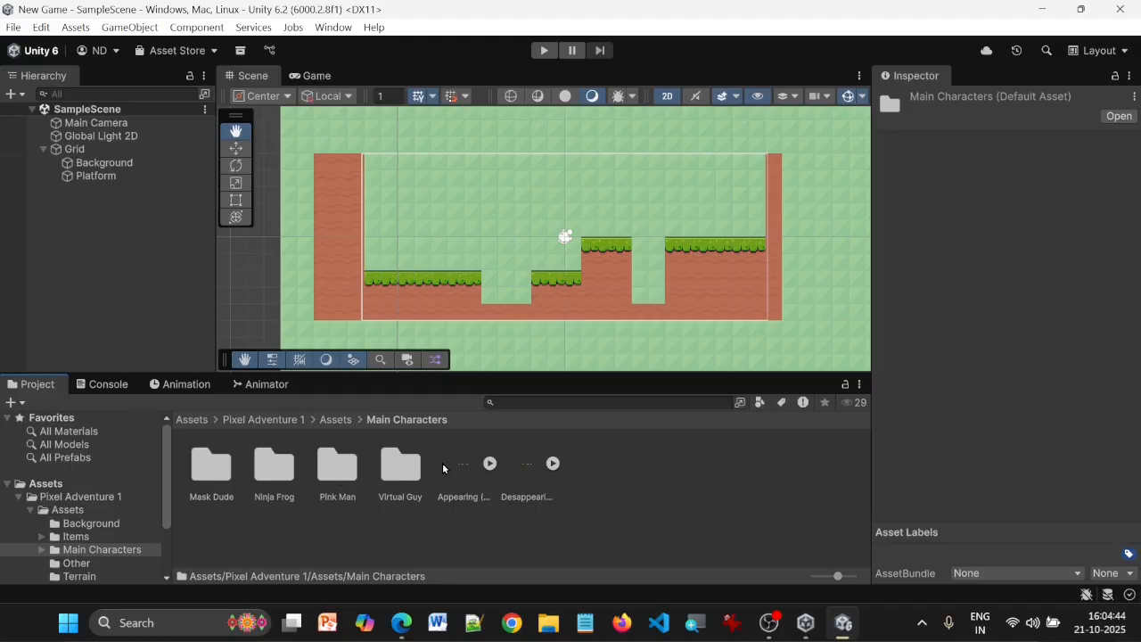
{"action": "left_click", "coordinate": [274, 465]}
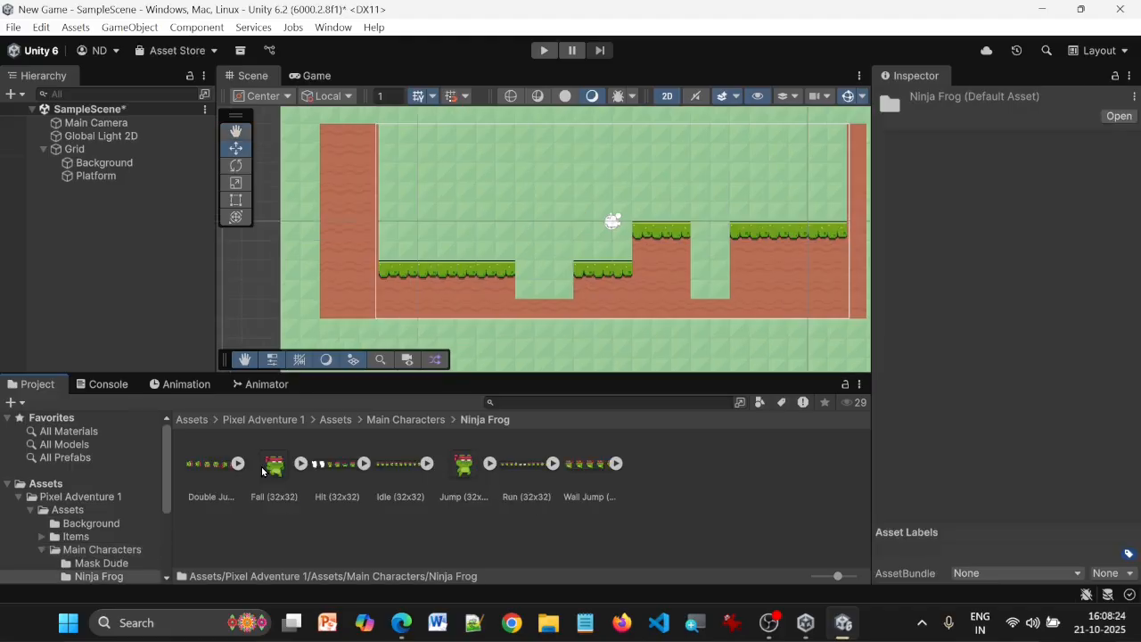
{"action": "left_click", "coordinate": [412, 467]}
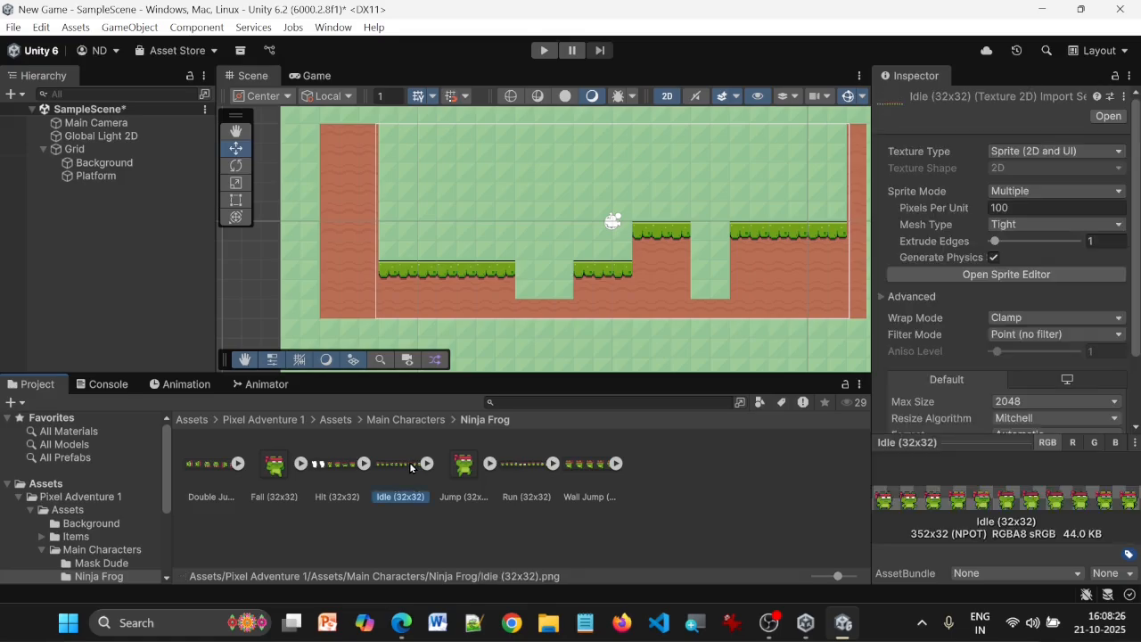
{"action": "left_click", "coordinate": [1012, 208]}
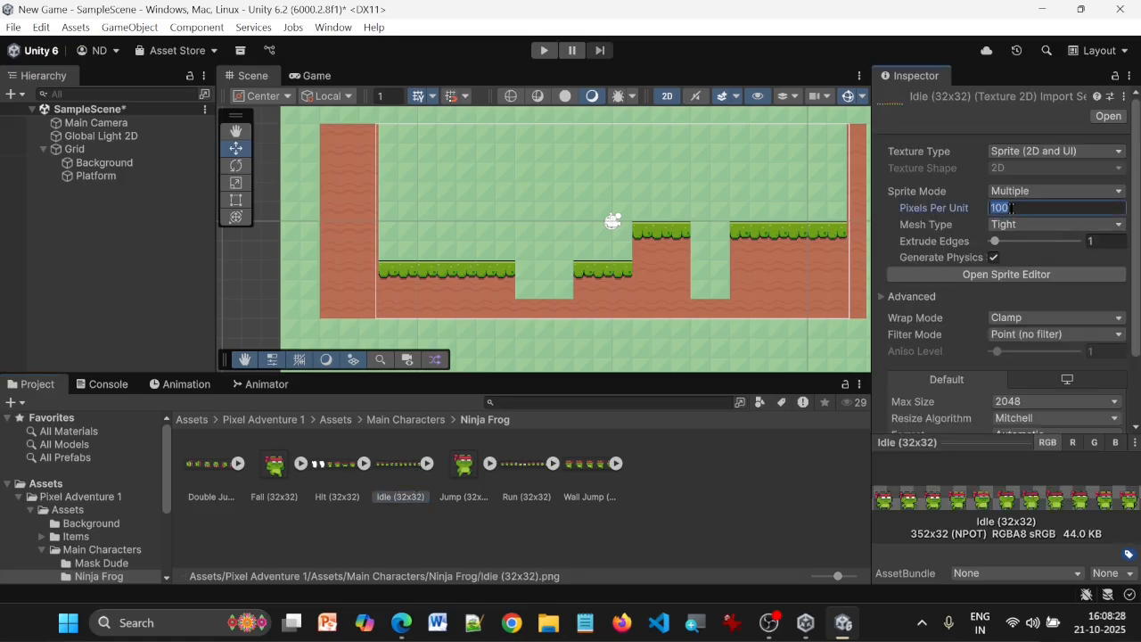
{"action": "type", "text": "16"}
{"action": "scroll", "coordinate": [1035, 267], "scroll_direction": "down", "scroll_amount": 2}
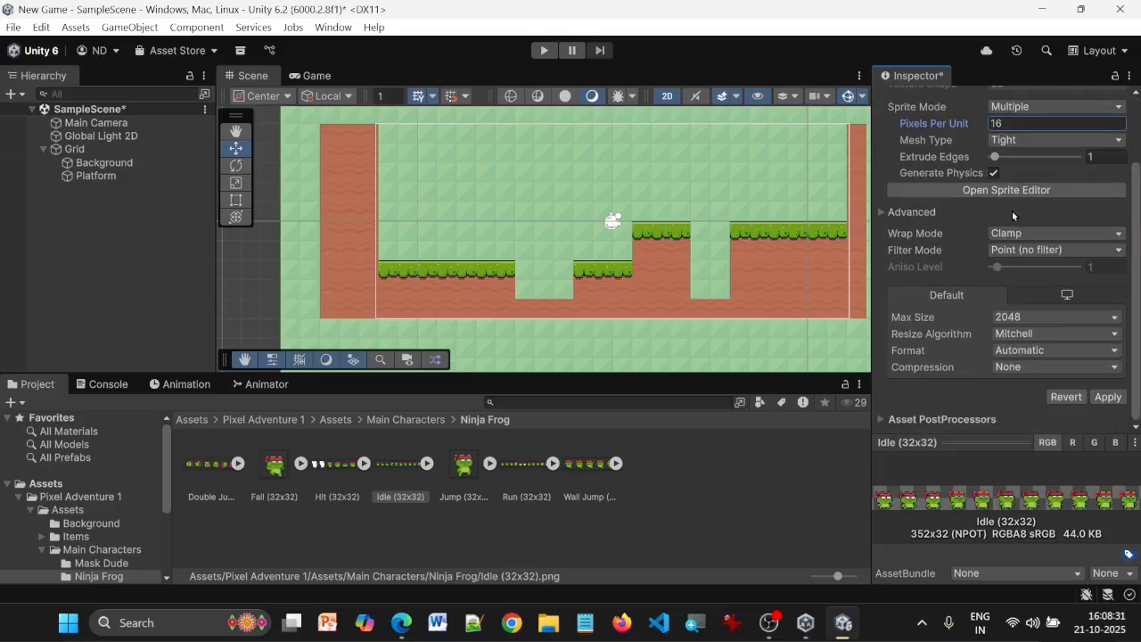
{"action": "left_click", "coordinate": [1107, 397]}
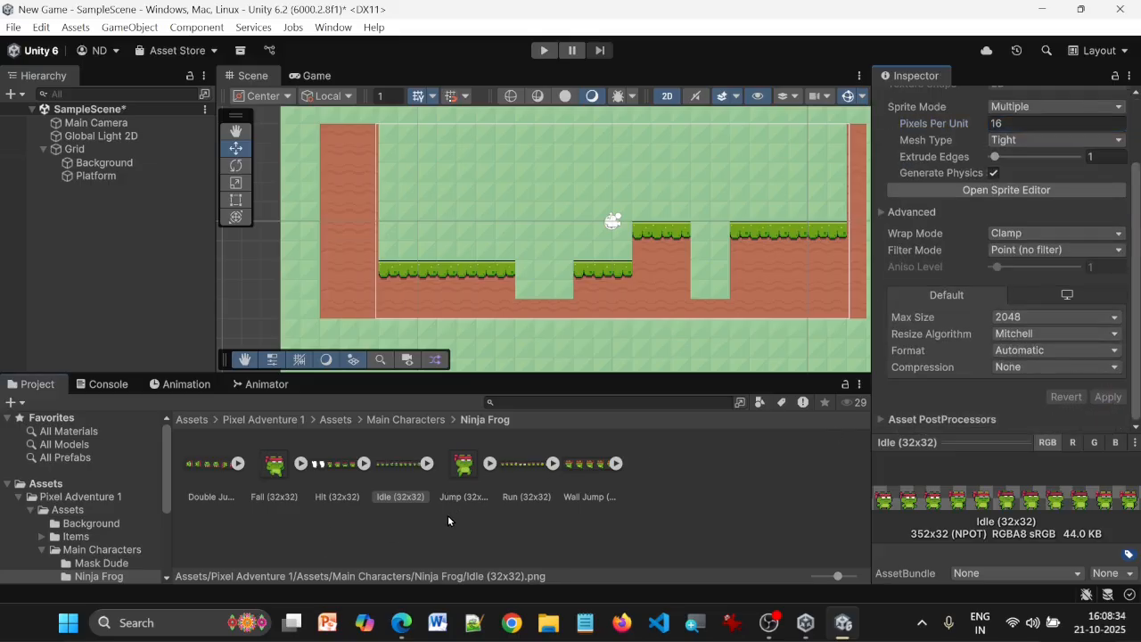
Add the Ninja Frog Idle (32x32) sprite to the scene and place it on the leftmost grass platform, at about X -10.93, Y -0.91
{"action": "left_click", "coordinate": [397, 467]}
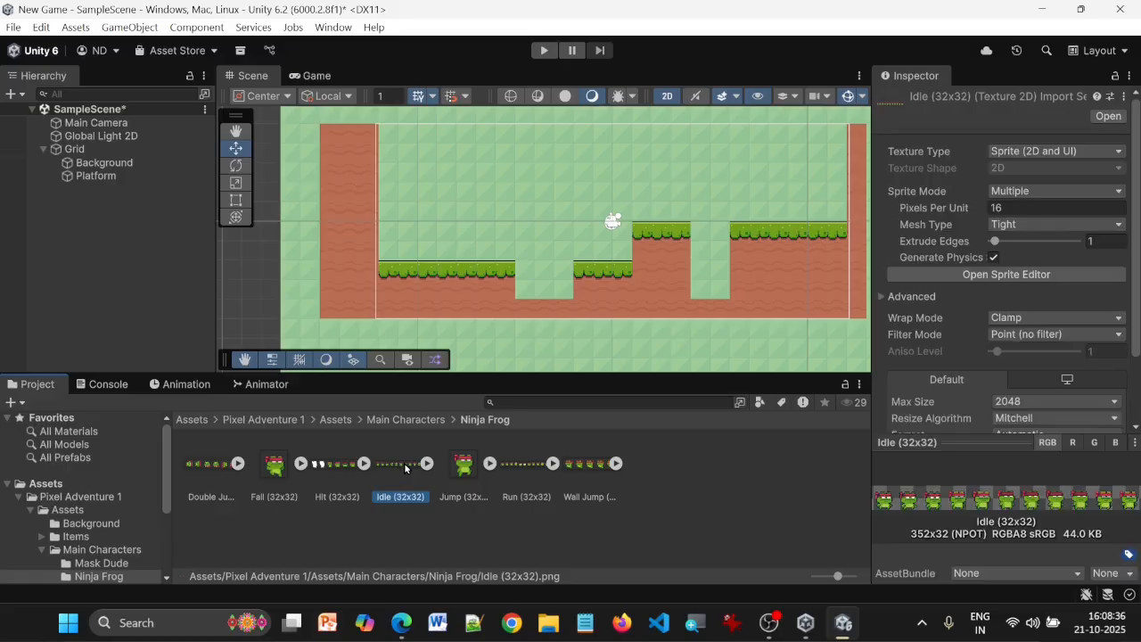
{"action": "left_click", "coordinate": [134, 252]}
{"action": "left_click_drag", "start_coordinate": [613, 221], "coordinate": [409, 235]}
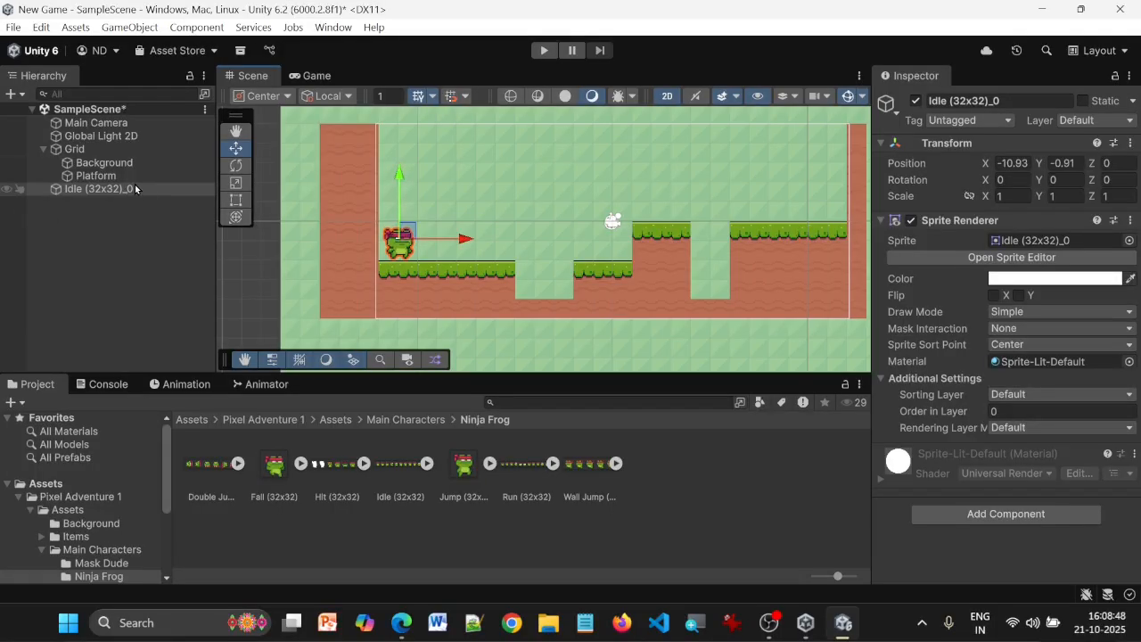
Rename the frog sprite object in the scene as Jumper
{"action": "left_click", "coordinate": [119, 246]}
{"action": "left_click", "coordinate": [117, 191]}
{"action": "key", "text": "F2"}
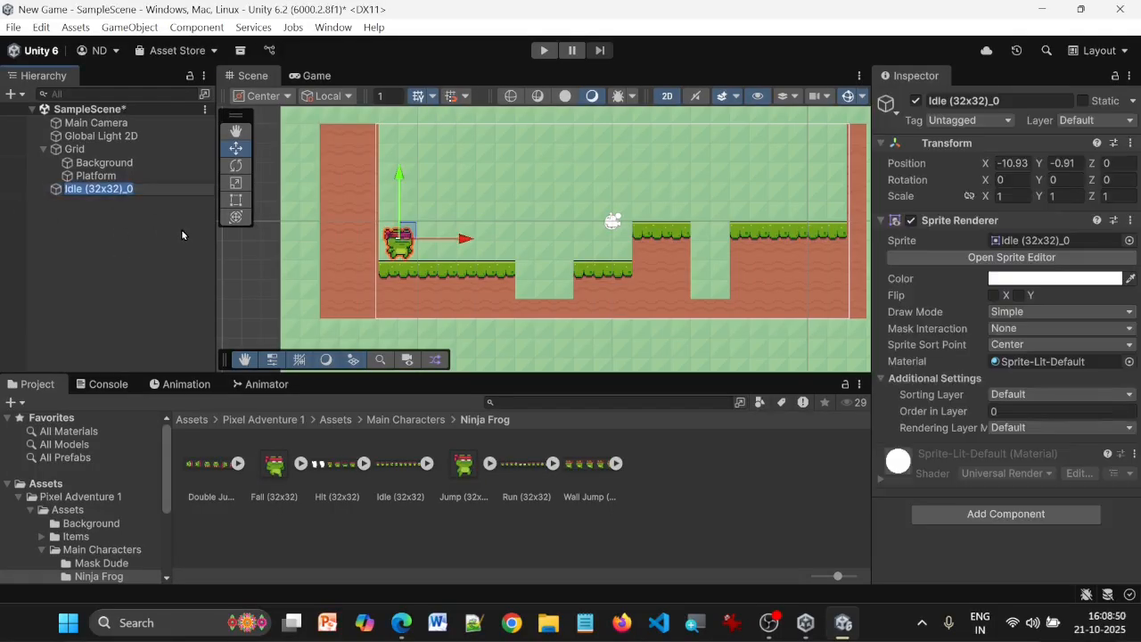
{"action": "type", "text": "Joni"}
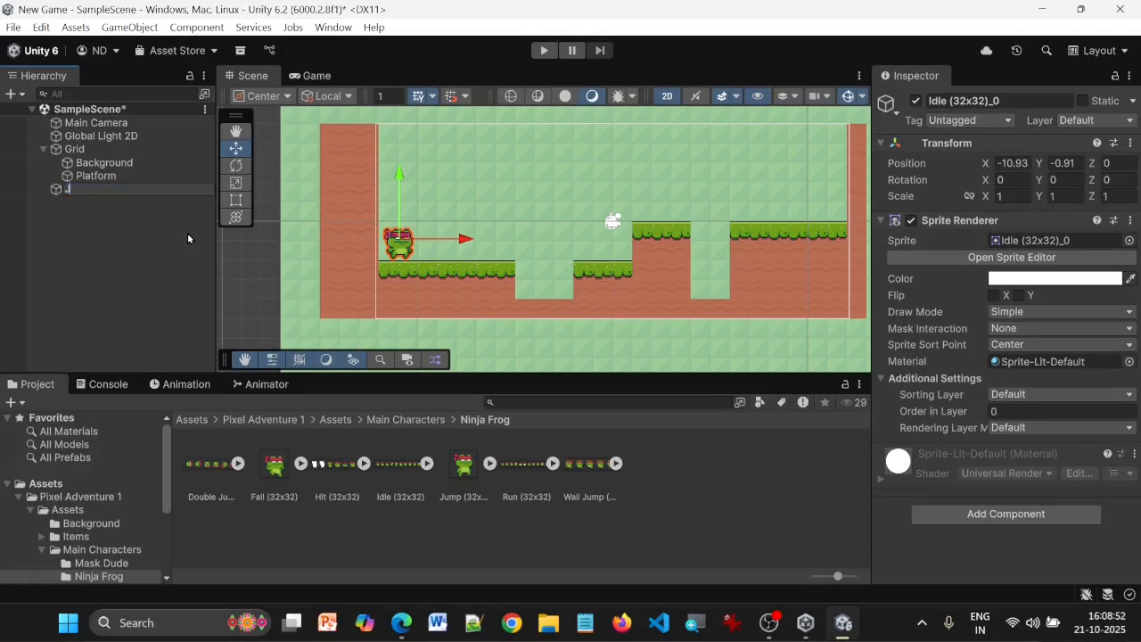
{"action": "key", "text": "BackSpace"}
{"action": "key", "text": "BackSpace"}
{"action": "key", "text": "BackSpace"}
{"action": "key", "text": "BackSpace"}
{"action": "type", "text": "Jumper"}
{"action": "key", "text": "Return"}
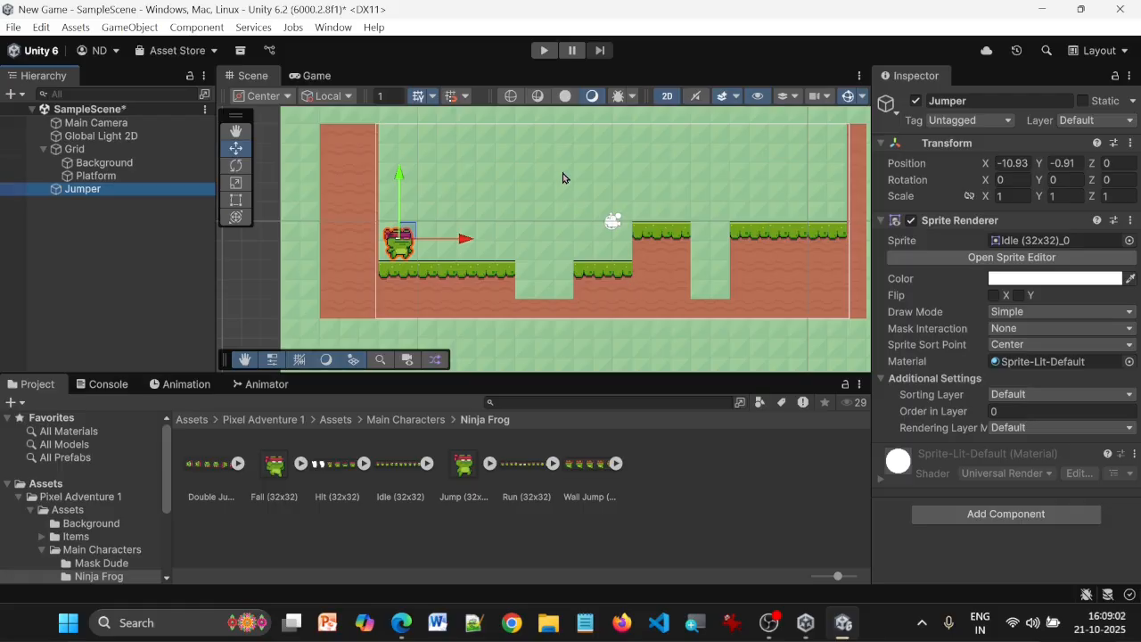
Run the game to check how the Jumper character and the platforms look over the background
{"action": "left_click", "coordinate": [541, 51]}
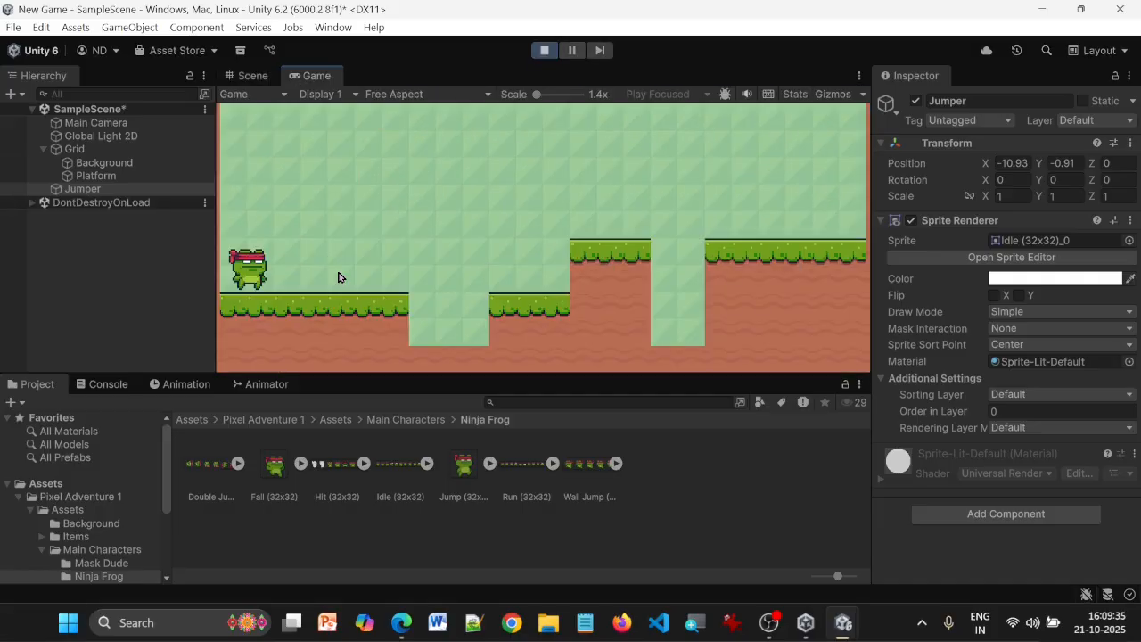
Stop the running game and add a Rigidbody 2D component to the Jumper object
{"action": "left_click", "coordinate": [546, 51]}
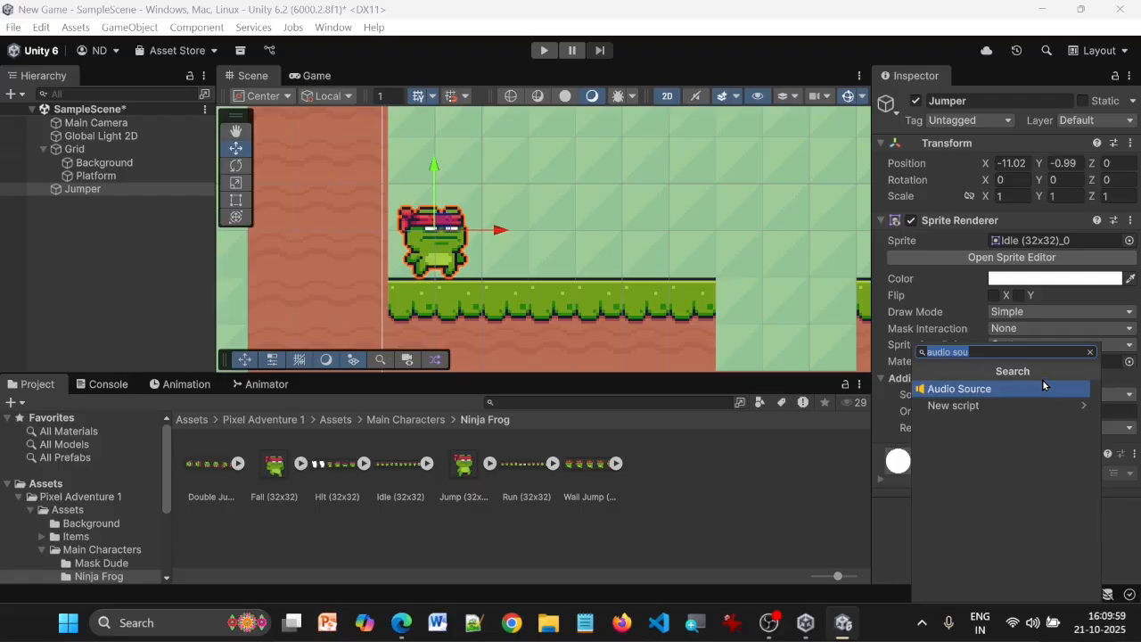
{"action": "type", "text": "b"}
{"action": "key", "text": "BackSpace"}
{"action": "type", "text": "ri"}
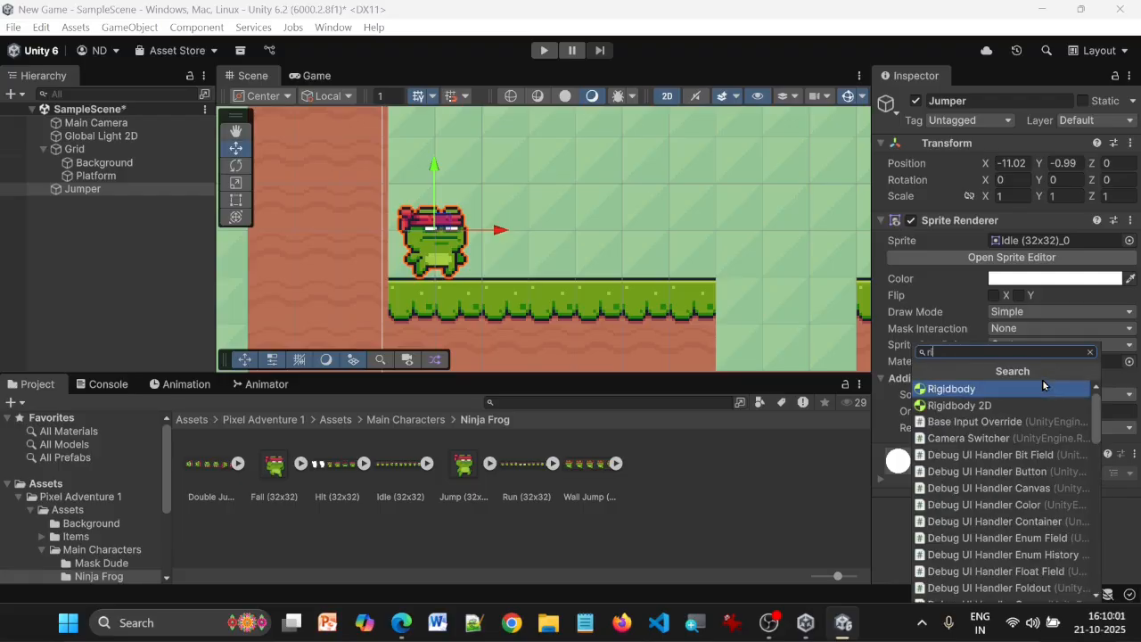
{"action": "type", "text": "gid"}
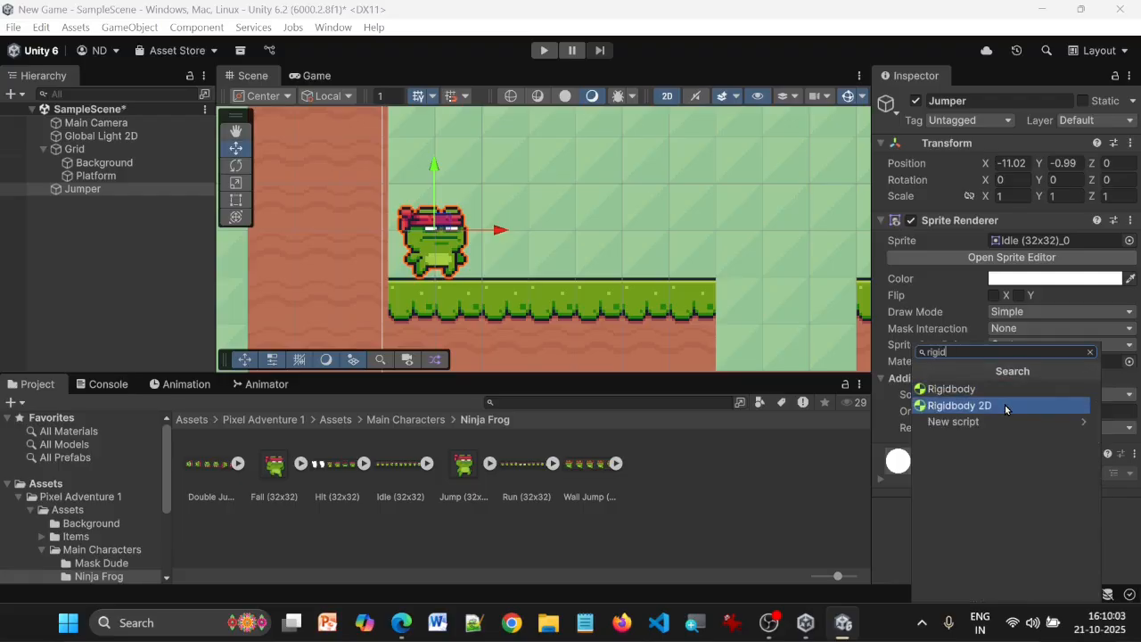
{"action": "left_click", "coordinate": [1006, 407]}
{"action": "scroll", "coordinate": [1092, 357], "scroll_direction": "down", "scroll_amount": 3}
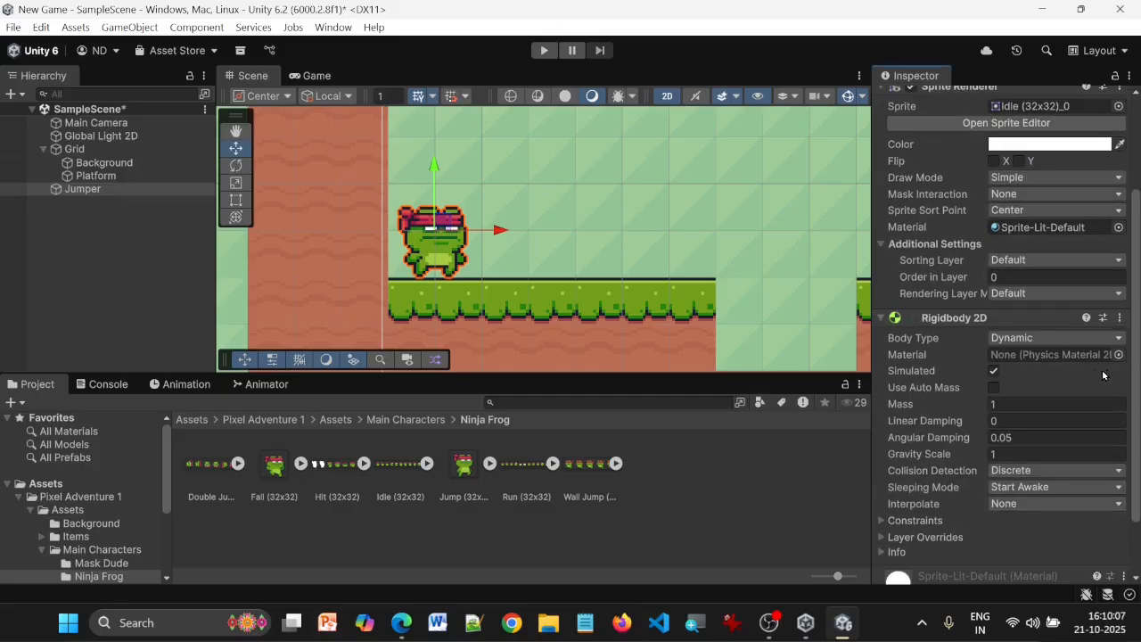
Run the game to check how Jumper behaves with its Rigidbody 2D, and stop it
{"action": "left_click", "coordinate": [541, 198]}
{"action": "left_click", "coordinate": [460, 239]}
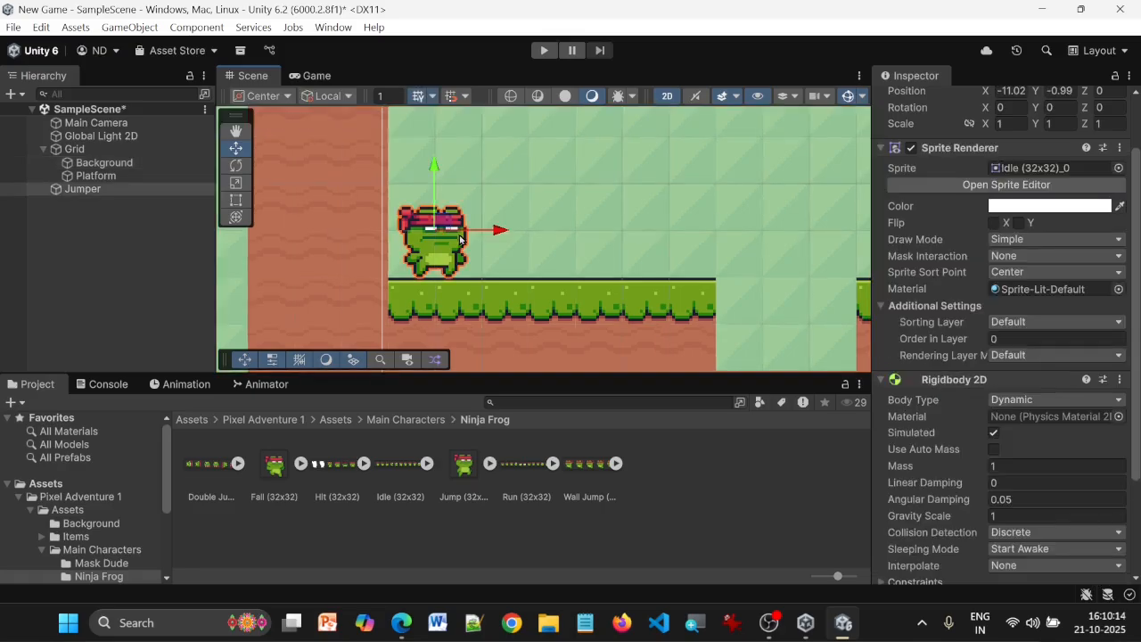
{"action": "scroll", "coordinate": [1078, 432], "scroll_direction": "down", "scroll_amount": 3}
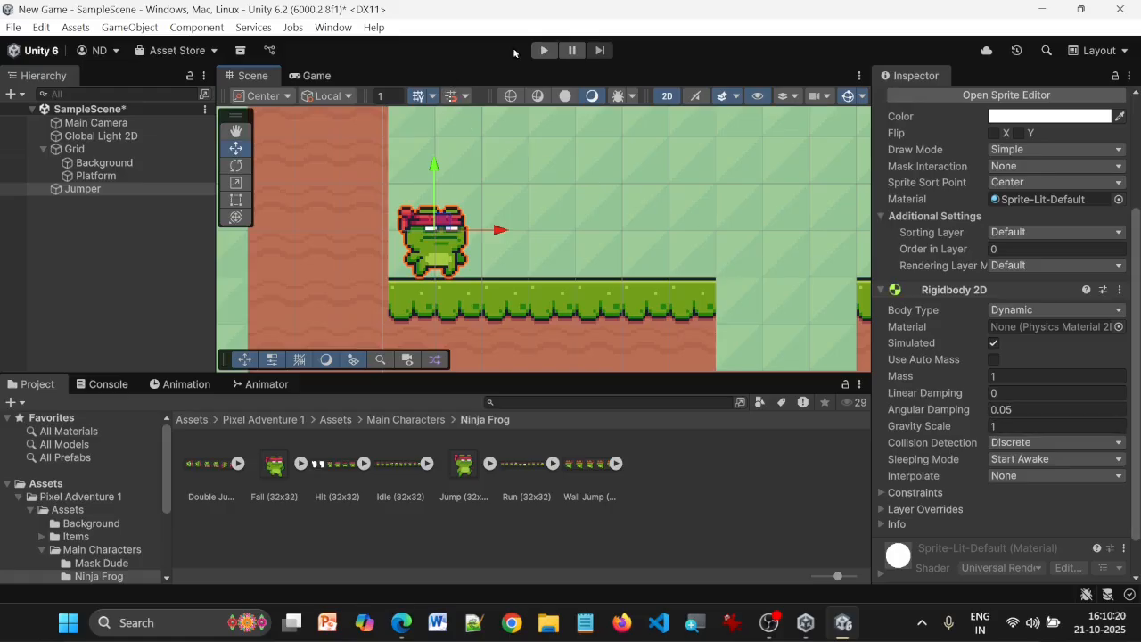
{"action": "left_click", "coordinate": [542, 51]}
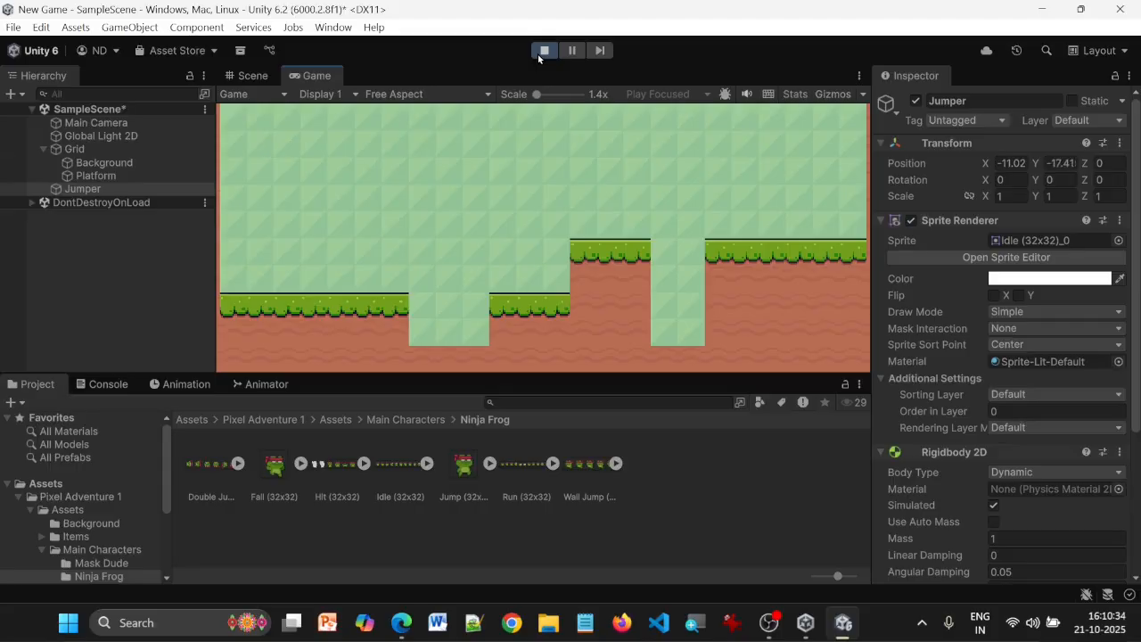
{"action": "left_click", "coordinate": [543, 50]}
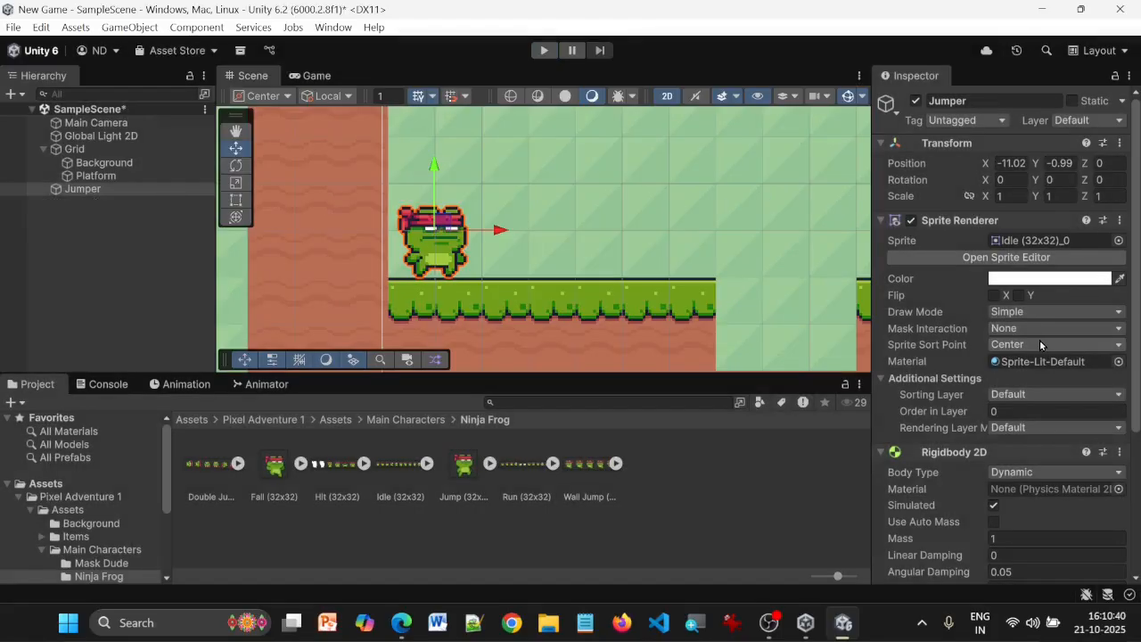
{"action": "scroll", "coordinate": [1039, 345], "scroll_direction": "down", "scroll_amount": 5}
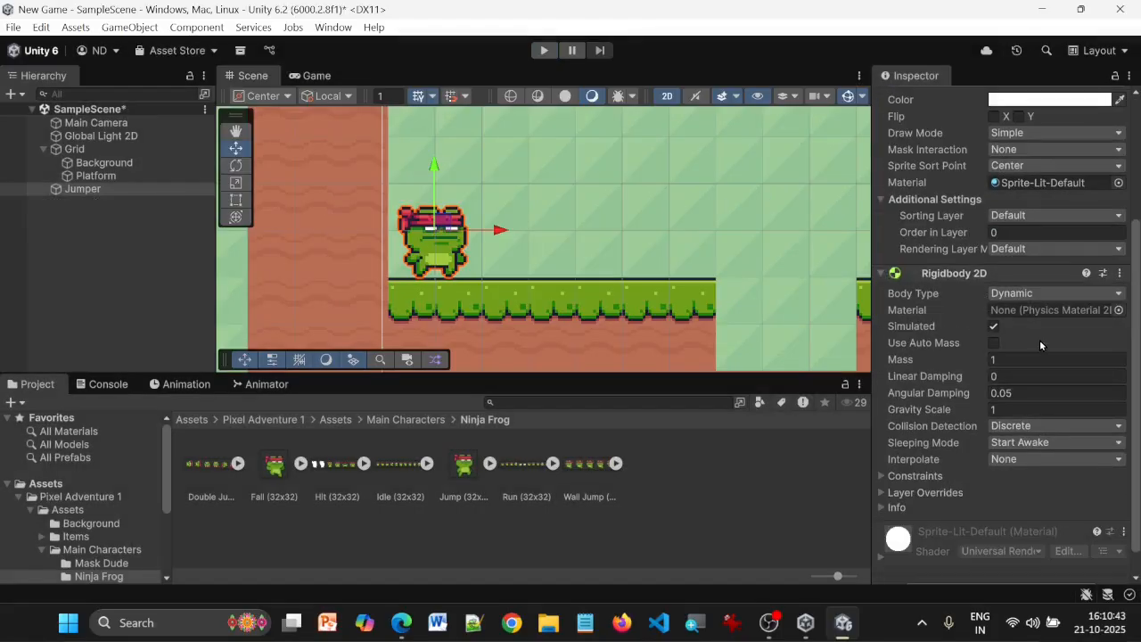
Add a Tilemap Collider 2D component to the Platform tilemap
{"action": "scroll", "coordinate": [650, 200], "scroll_direction": "down", "scroll_amount": 4}
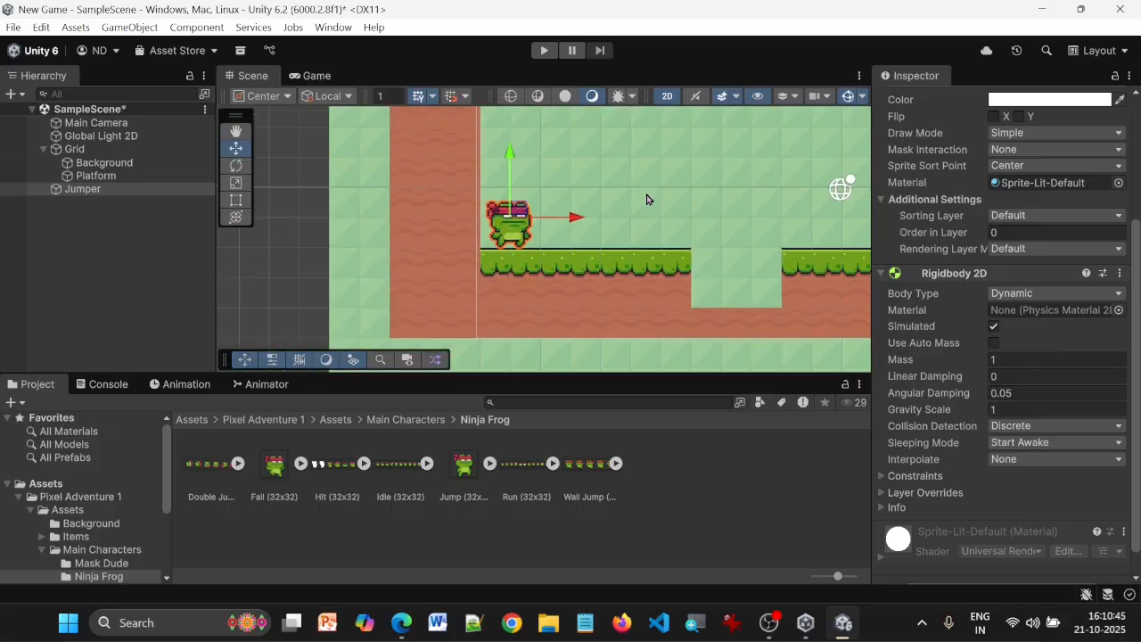
{"action": "left_click", "coordinate": [230, 132]}
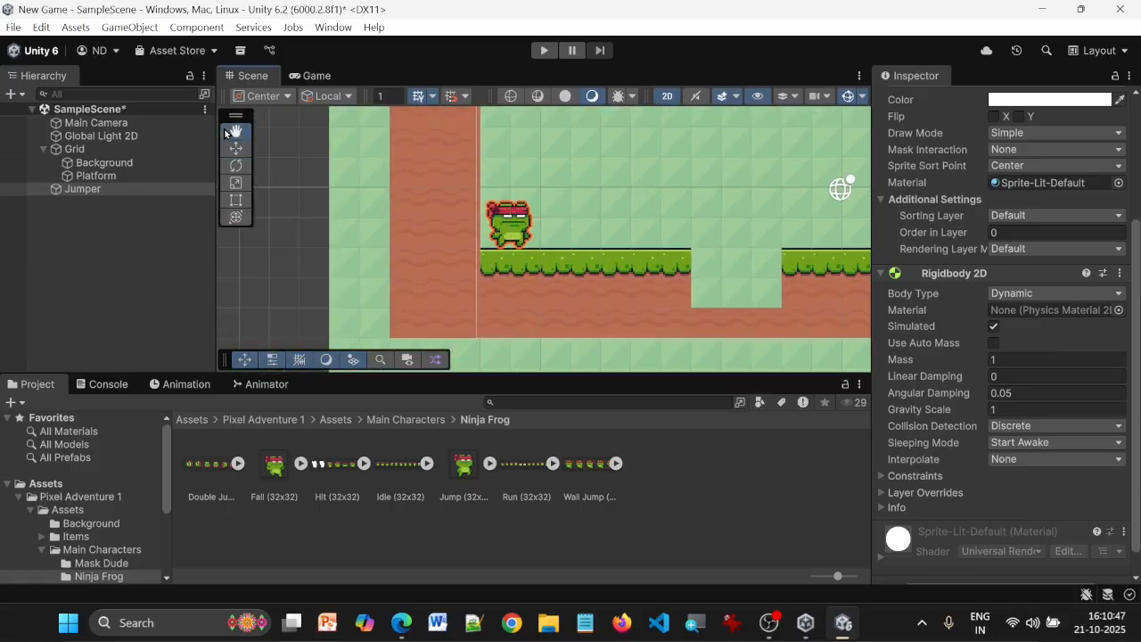
{"action": "left_click_drag", "start_coordinate": [753, 183], "coordinate": [558, 184]}
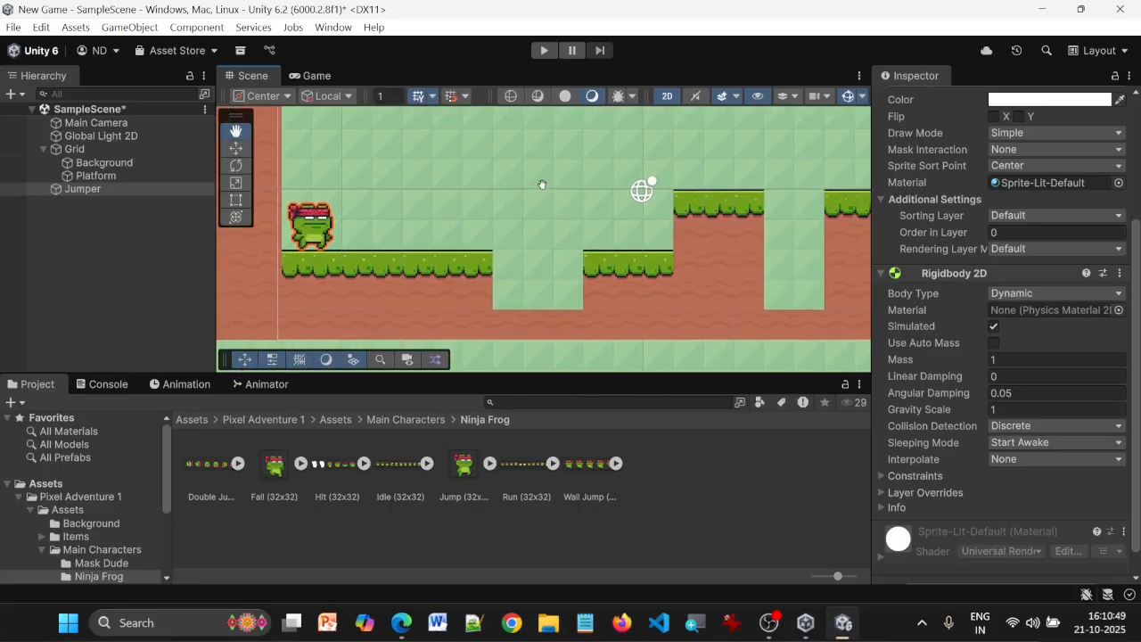
{"action": "scroll", "coordinate": [542, 184], "scroll_direction": "down", "scroll_amount": 1}
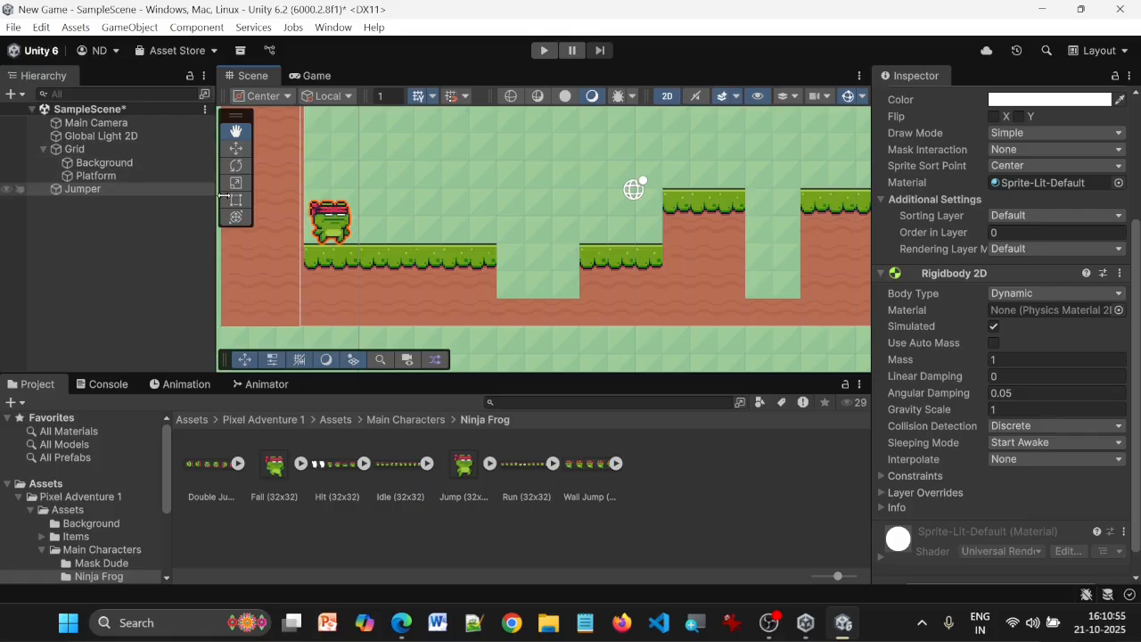
{"action": "left_click", "coordinate": [81, 176]}
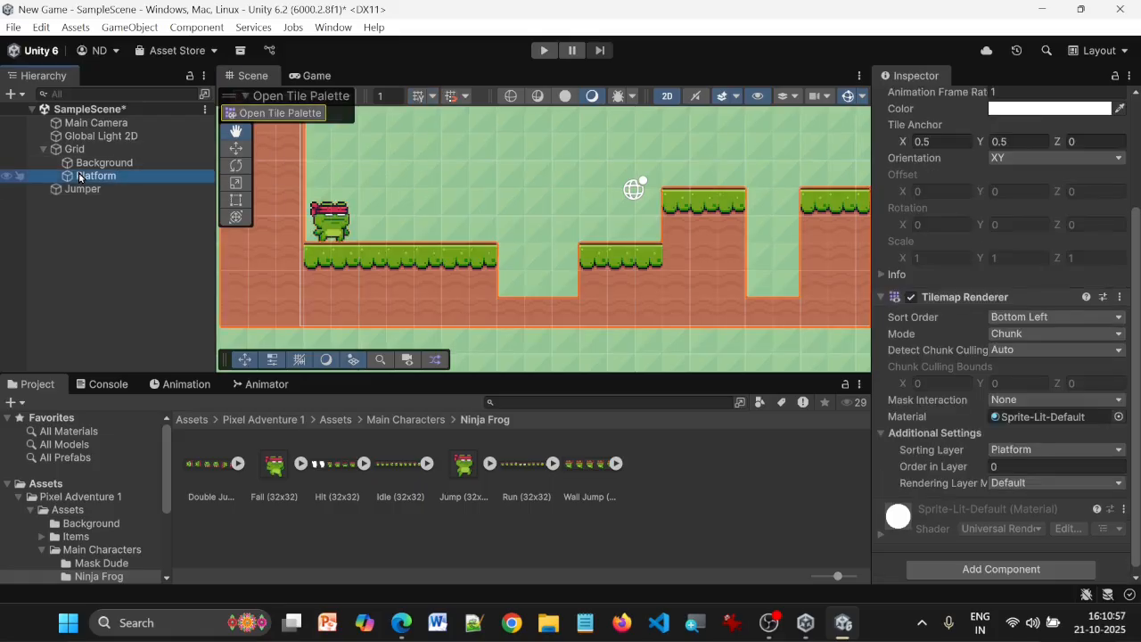
{"action": "scroll", "coordinate": [989, 499], "scroll_direction": "down", "scroll_amount": 1}
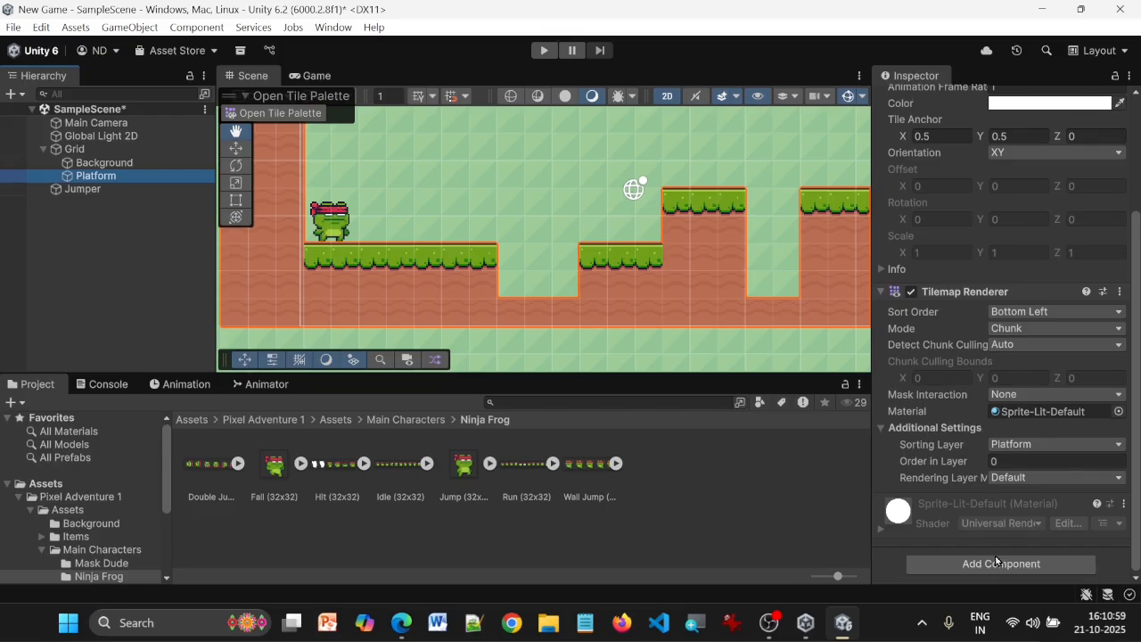
{"action": "left_click", "coordinate": [1001, 569]}
{"action": "type", "text": "tile"}
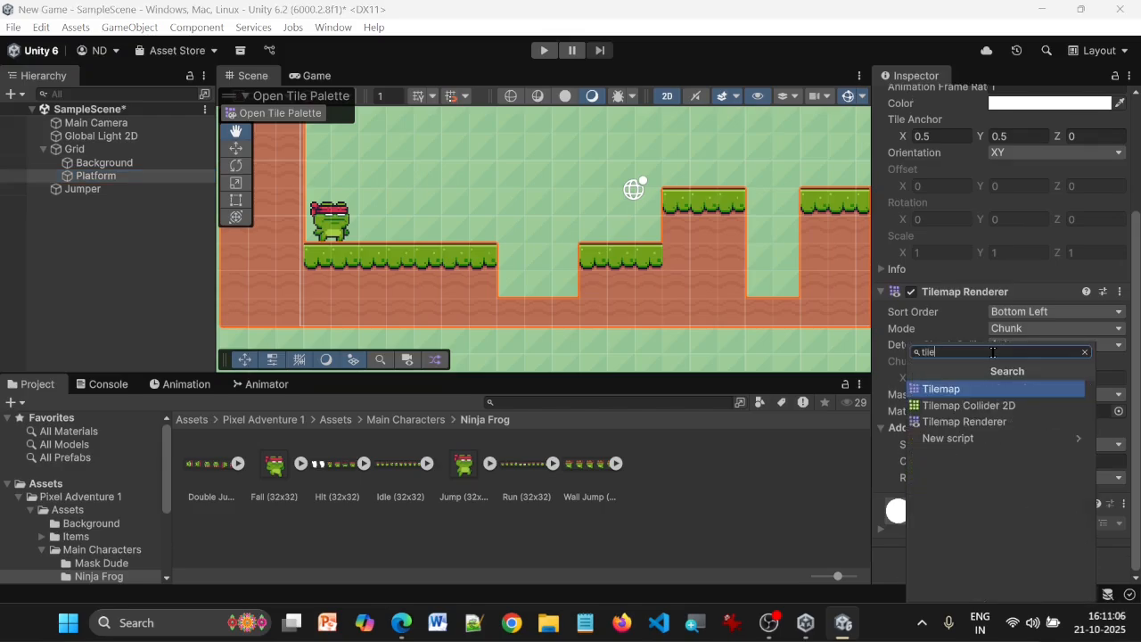
{"action": "left_click", "coordinate": [990, 406]}
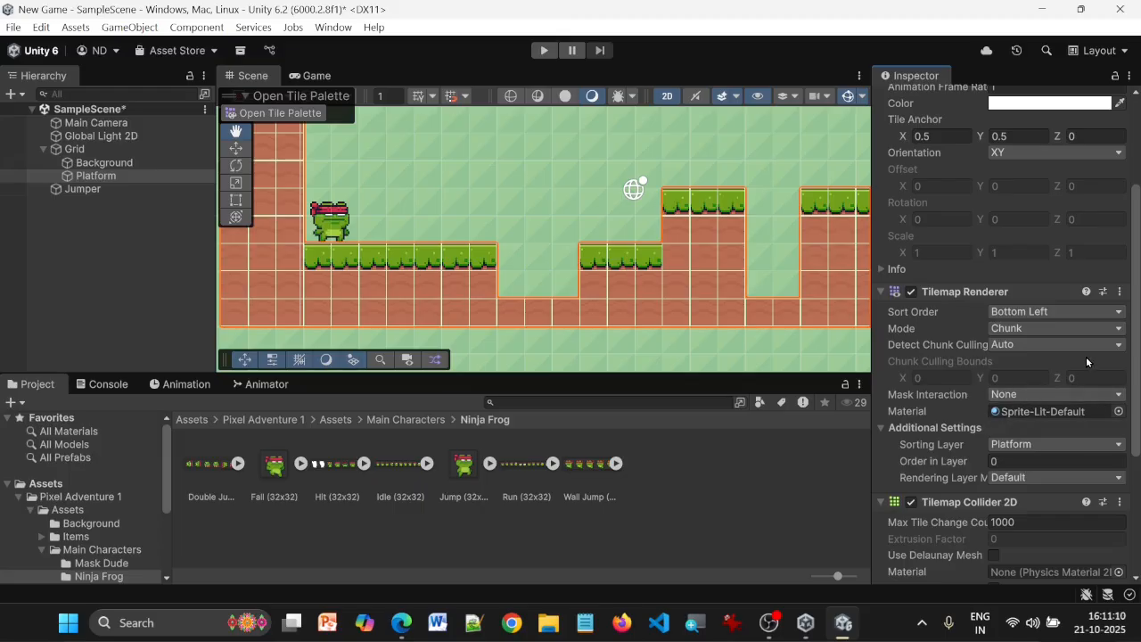
{"action": "scroll", "coordinate": [1086, 356], "scroll_direction": "down", "scroll_amount": 3}
{"action": "scroll", "coordinate": [1086, 361], "scroll_direction": "down", "scroll_amount": 2}
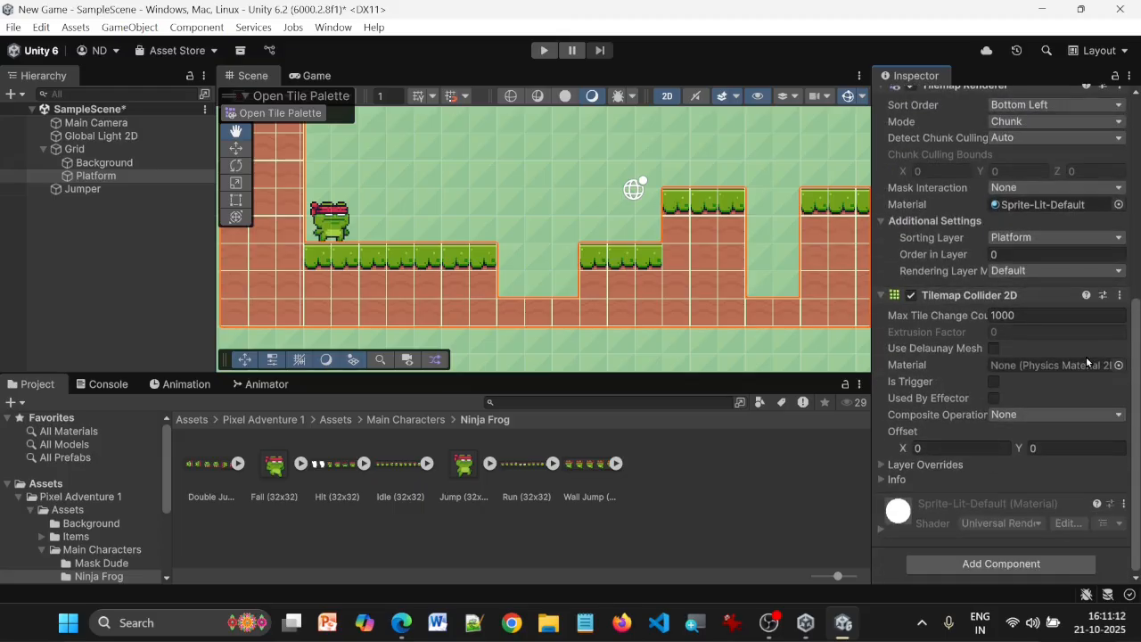
Add a Rigidbody 2D component to the Platform tilemap
{"action": "left_click", "coordinate": [959, 565]}
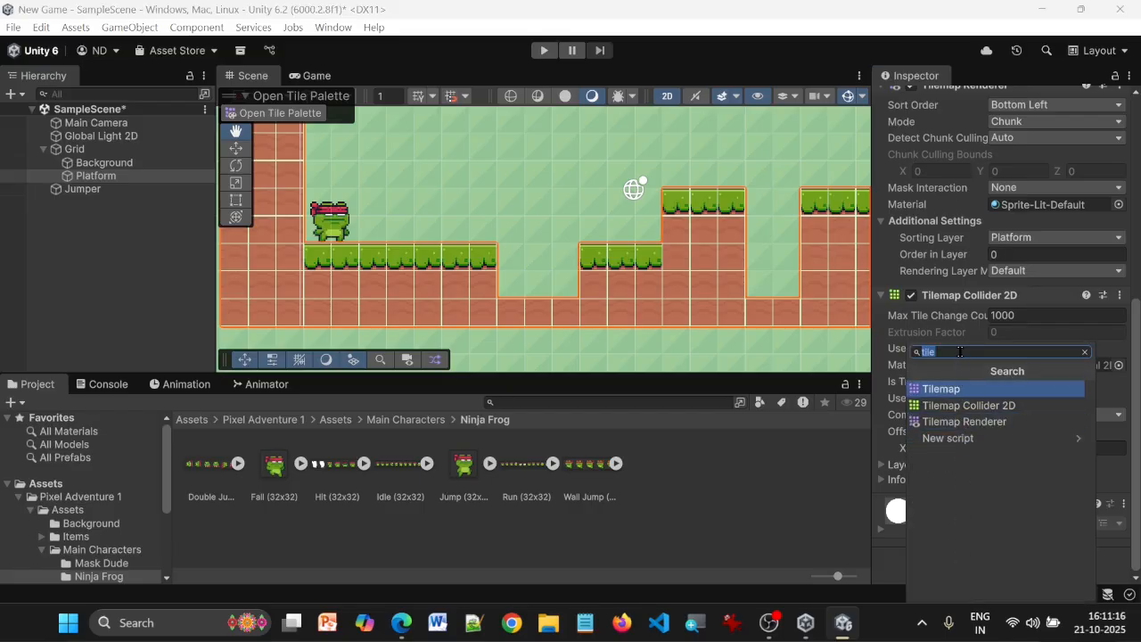
{"action": "key", "text": "BackSpace"}
{"action": "type", "text": "ri"}
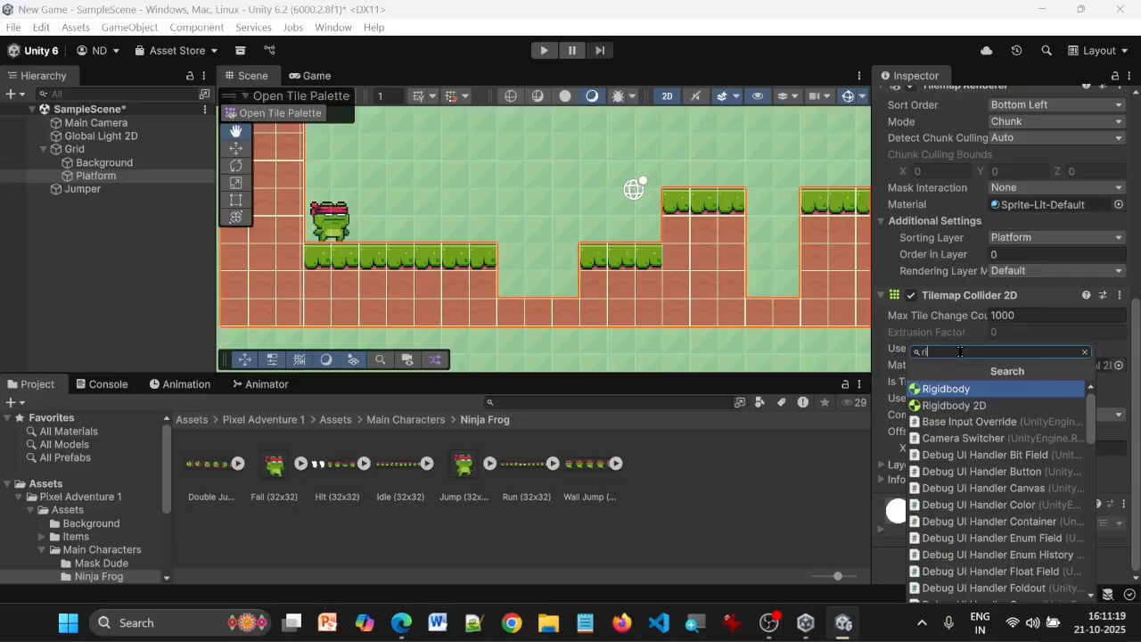
{"action": "left_click", "coordinate": [963, 405]}
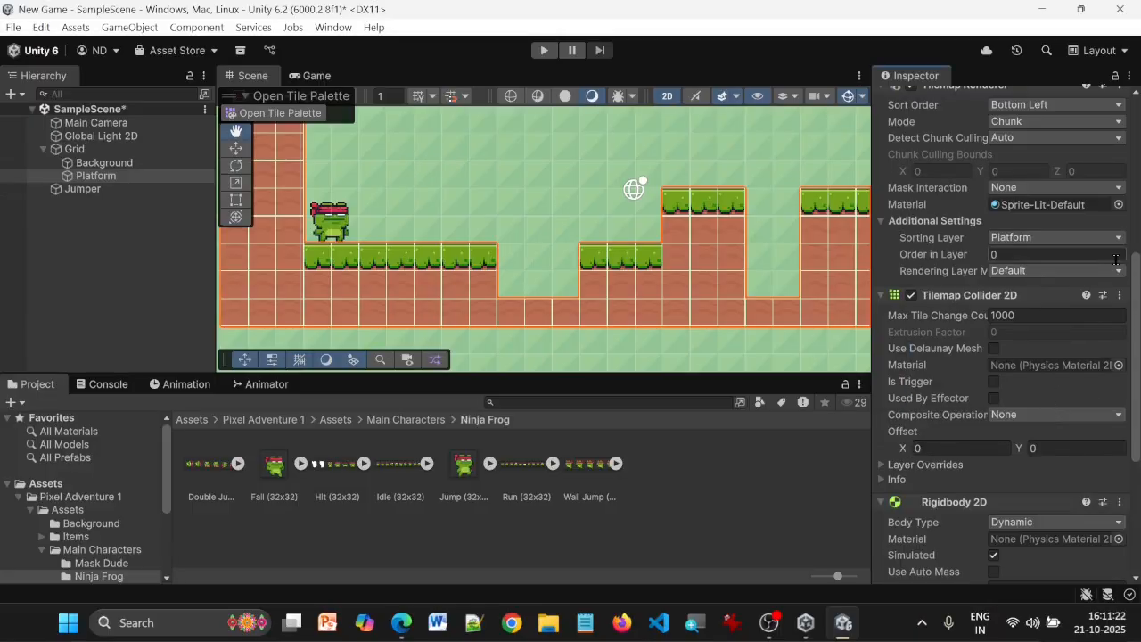
{"action": "scroll", "coordinate": [951, 340], "scroll_direction": "down", "scroll_amount": 4}
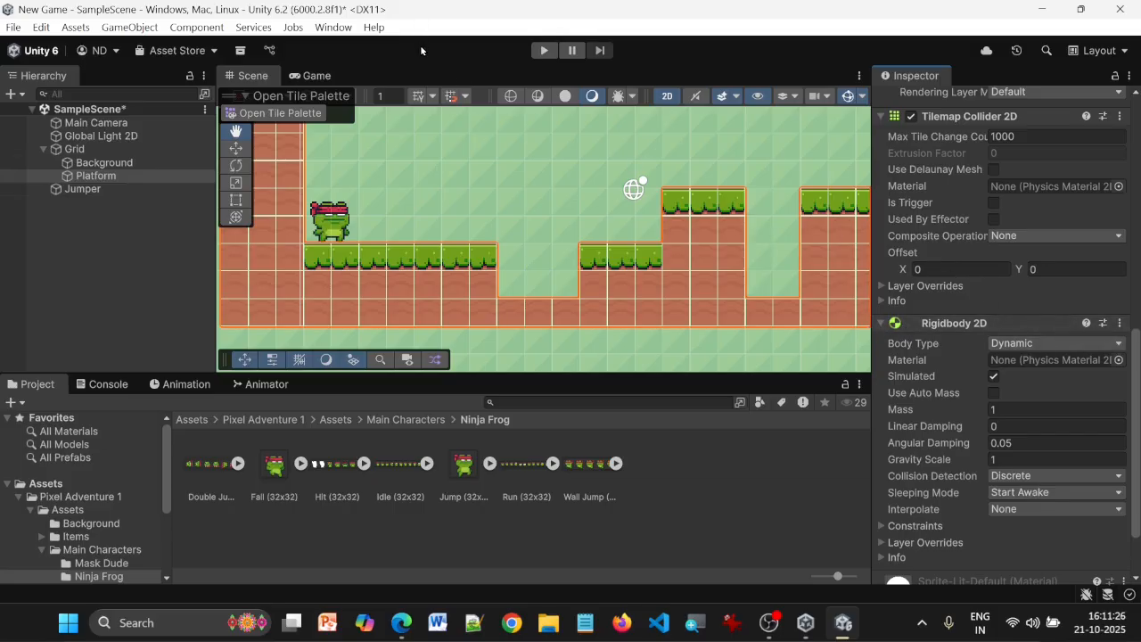
Save the scene and run the game to check how Platform behaves with its collider and Rigidbody 2D, and stop it
{"action": "key", "text": "ctrl+s"}
{"action": "left_click", "coordinate": [546, 52]}
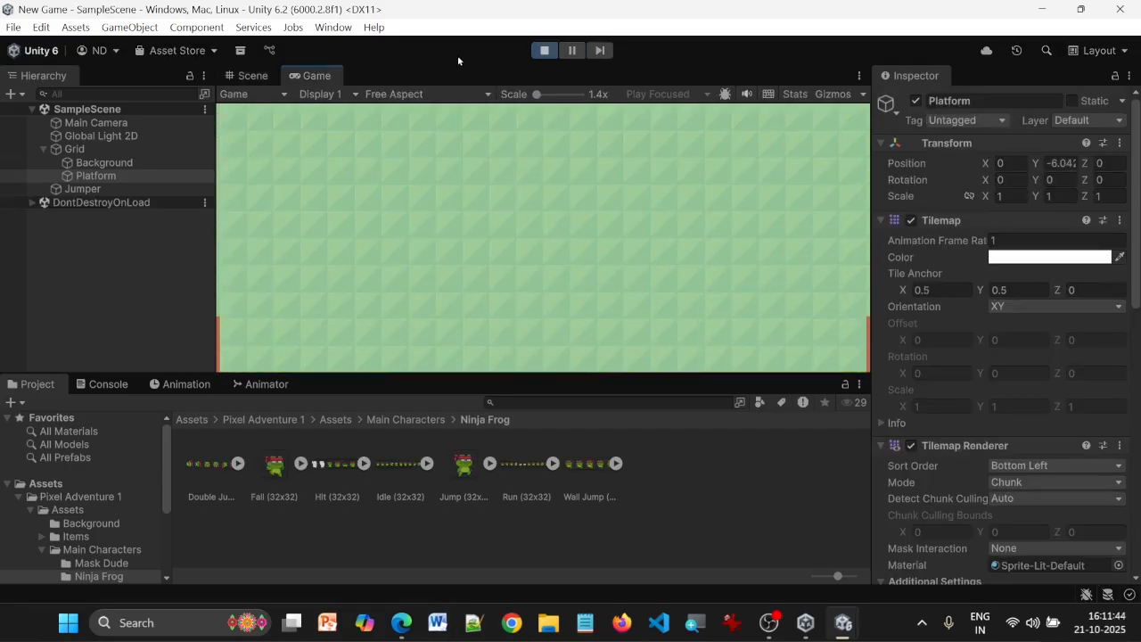
{"action": "left_click", "coordinate": [544, 51]}
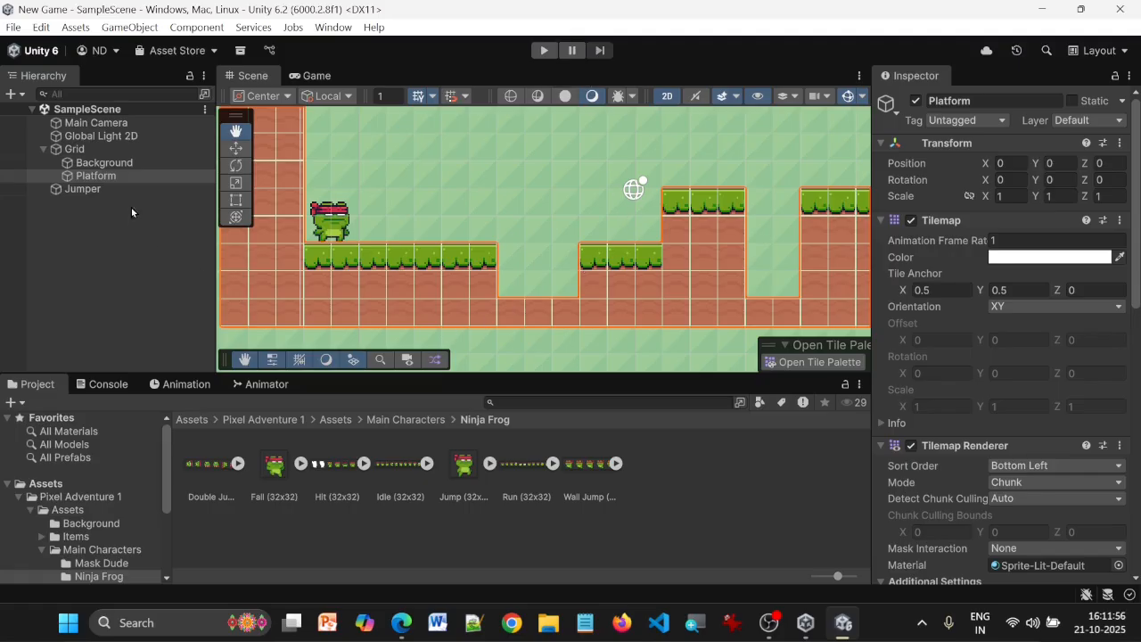
Set the Body Type of Platform's Rigidbody 2D to Static
{"action": "left_click", "coordinate": [91, 176]}
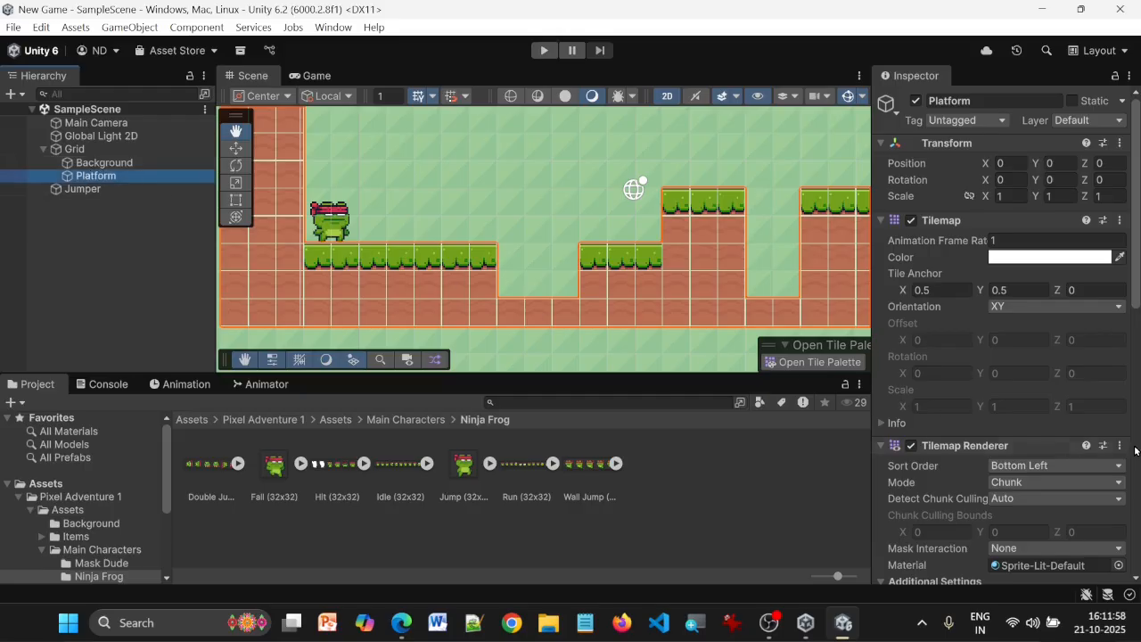
{"action": "scroll", "coordinate": [1073, 437], "scroll_direction": "down", "scroll_amount": 9}
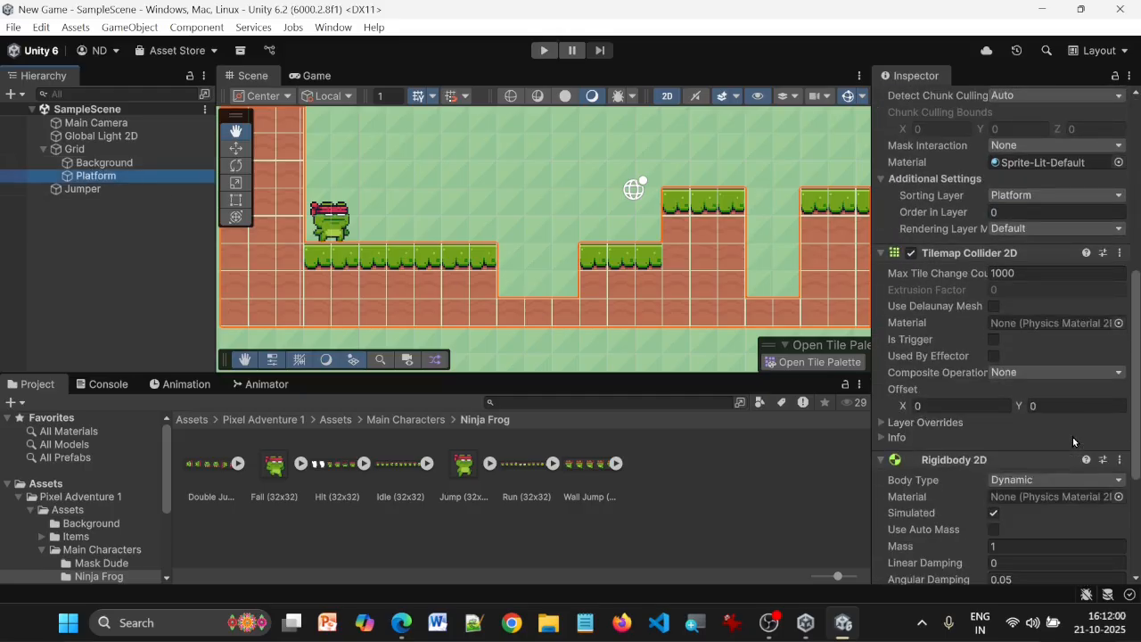
{"action": "left_click", "coordinate": [1057, 481]}
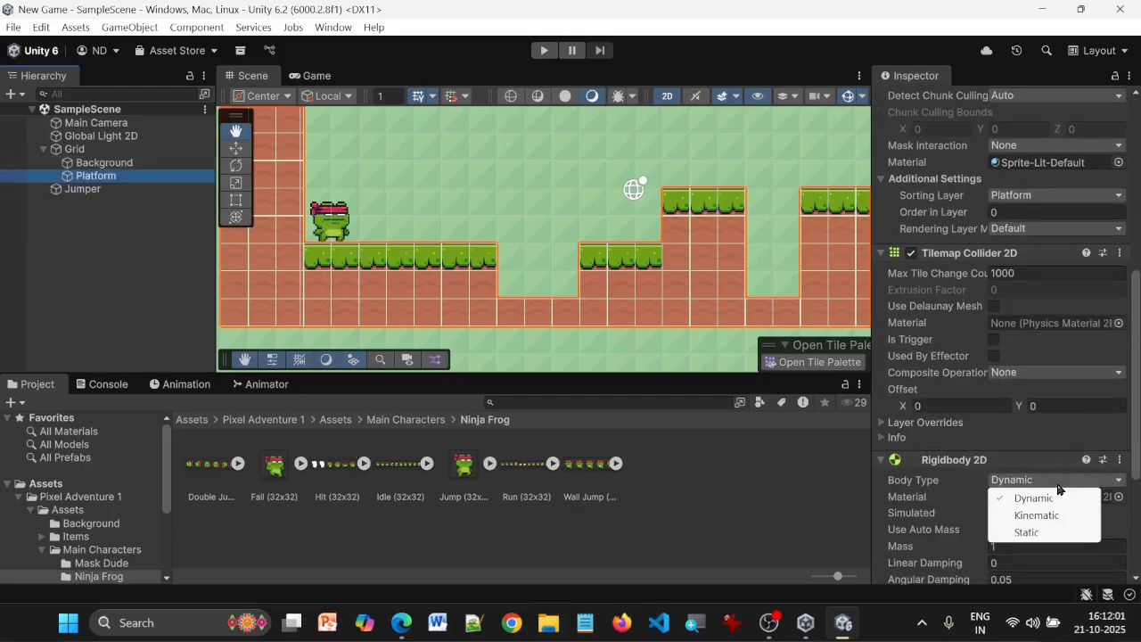
{"action": "left_click", "coordinate": [1033, 533]}
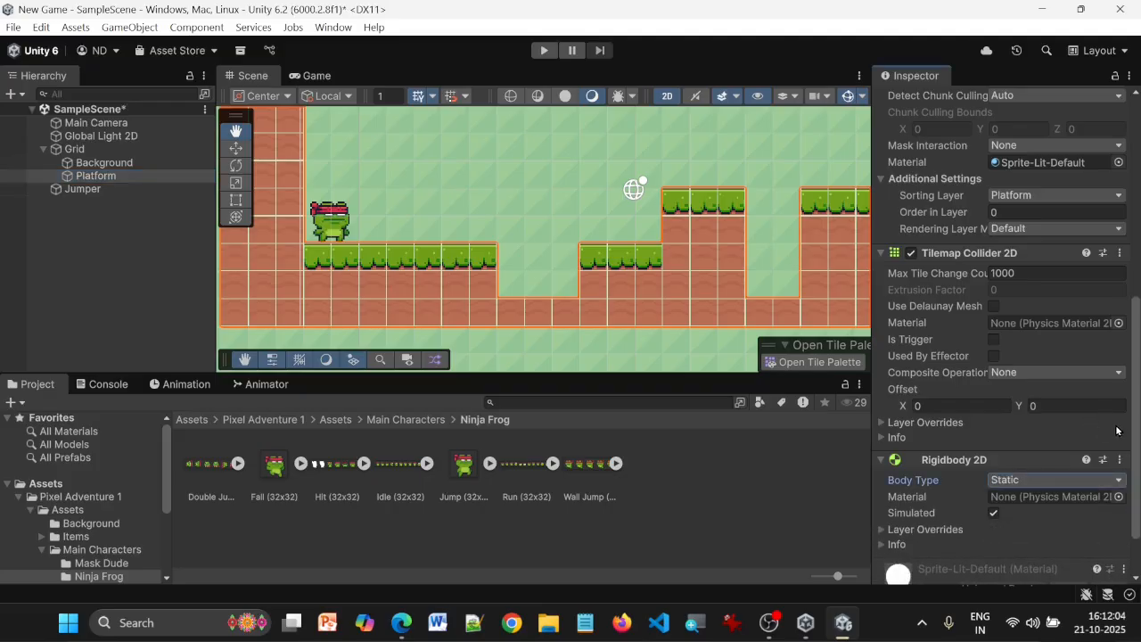
Save the scene and run the game to test Jumper against the static Platform, and stop it
{"action": "key", "text": "ctrl+s"}
{"action": "left_click", "coordinate": [544, 51]}
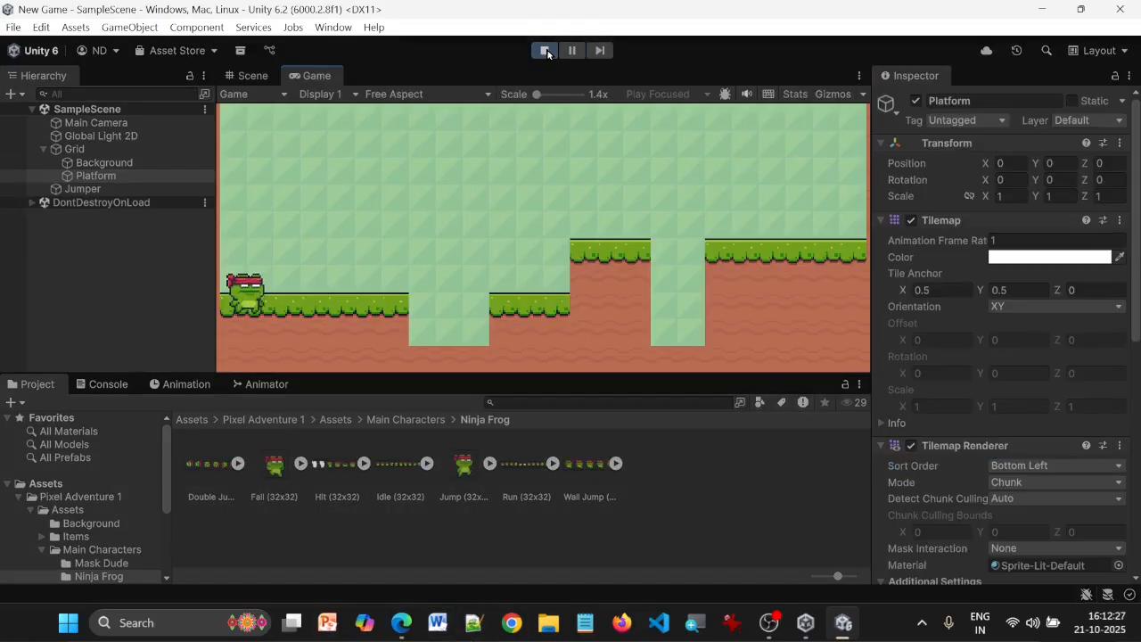
{"action": "left_click", "coordinate": [545, 50]}
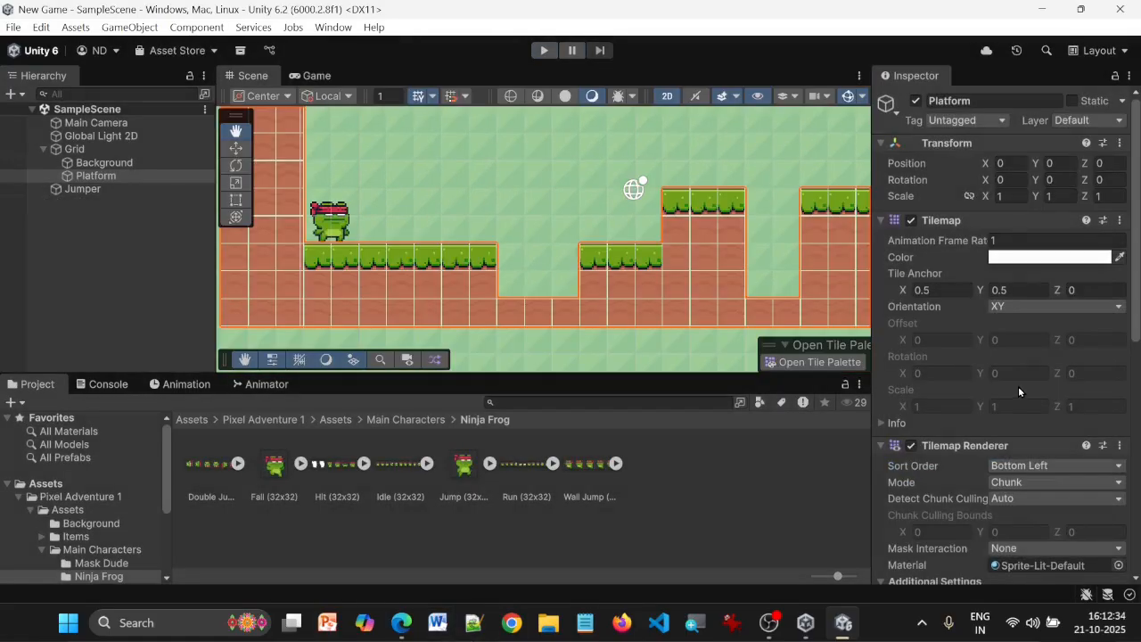
Add a Composite Collider 2D component to the Platform tilemap
{"action": "scroll", "coordinate": [937, 264], "scroll_direction": "down", "scroll_amount": 5}
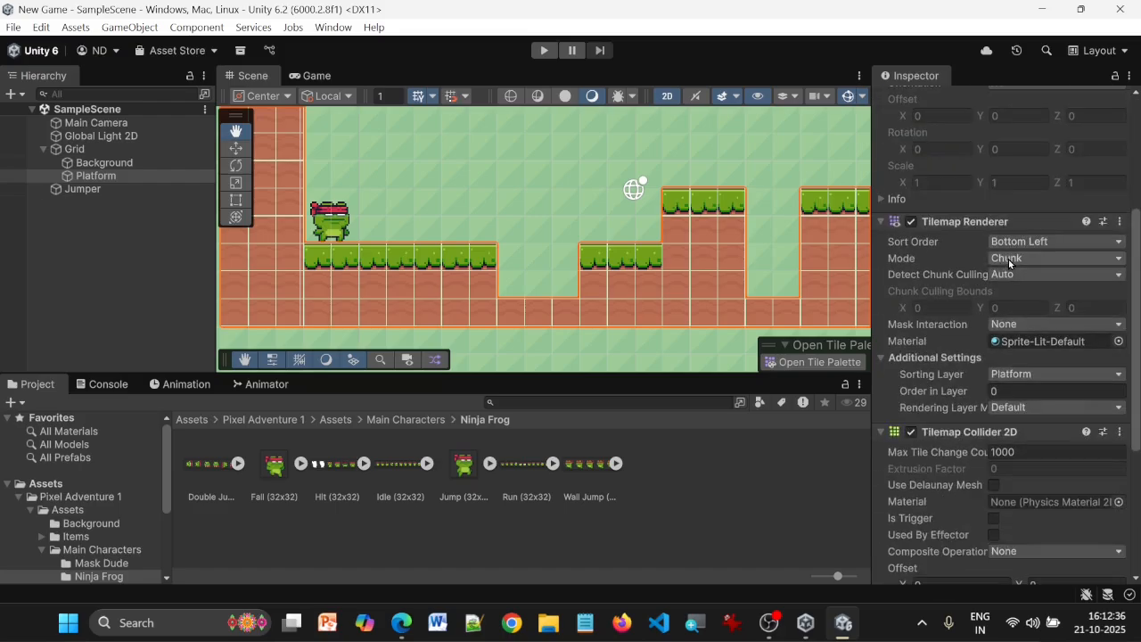
{"action": "left_click", "coordinate": [105, 177]}
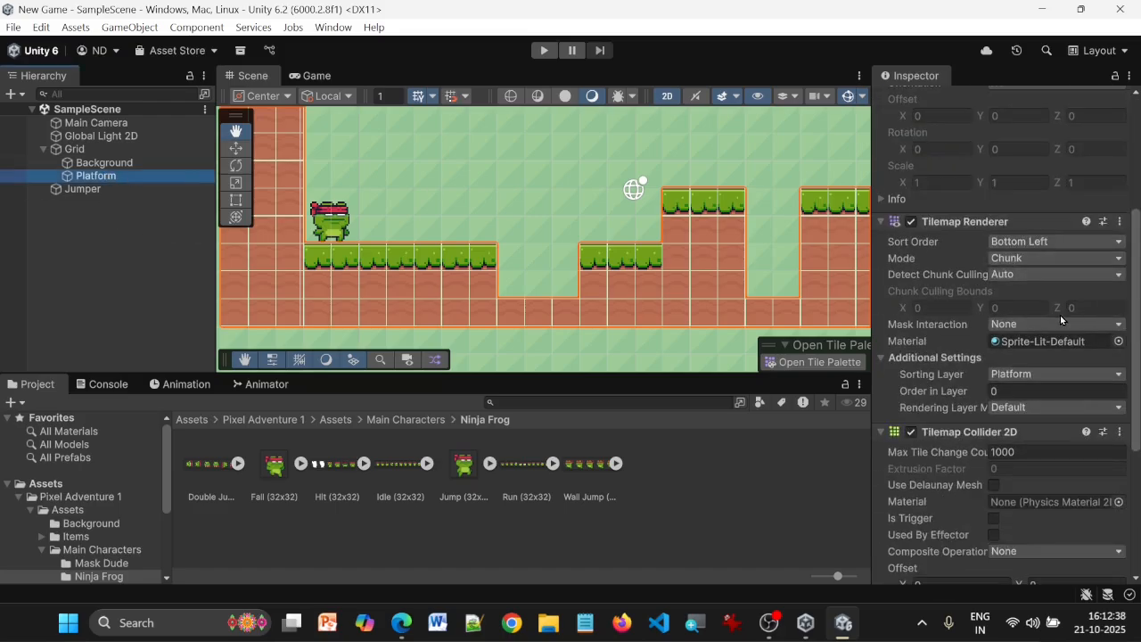
{"action": "scroll", "coordinate": [1059, 314], "scroll_direction": "down", "scroll_amount": 5}
{"action": "scroll", "coordinate": [1059, 314], "scroll_direction": "up", "scroll_amount": 1}
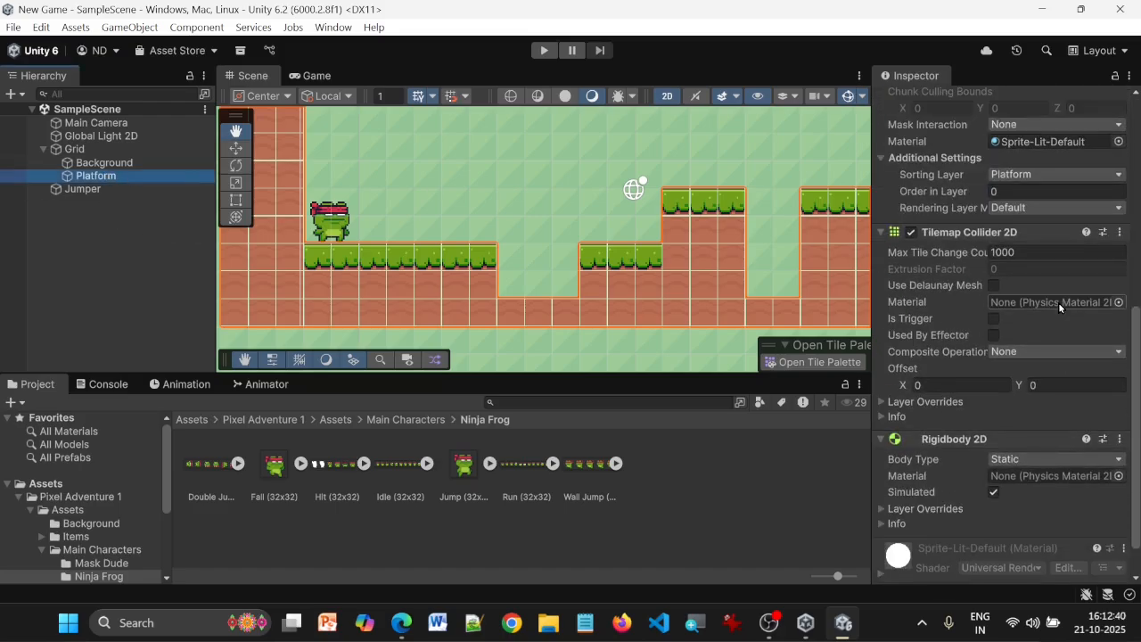
{"action": "scroll", "coordinate": [1059, 301], "scroll_direction": "down", "scroll_amount": 1}
{"action": "left_click", "coordinate": [998, 563]}
{"action": "type", "text": "ri"}
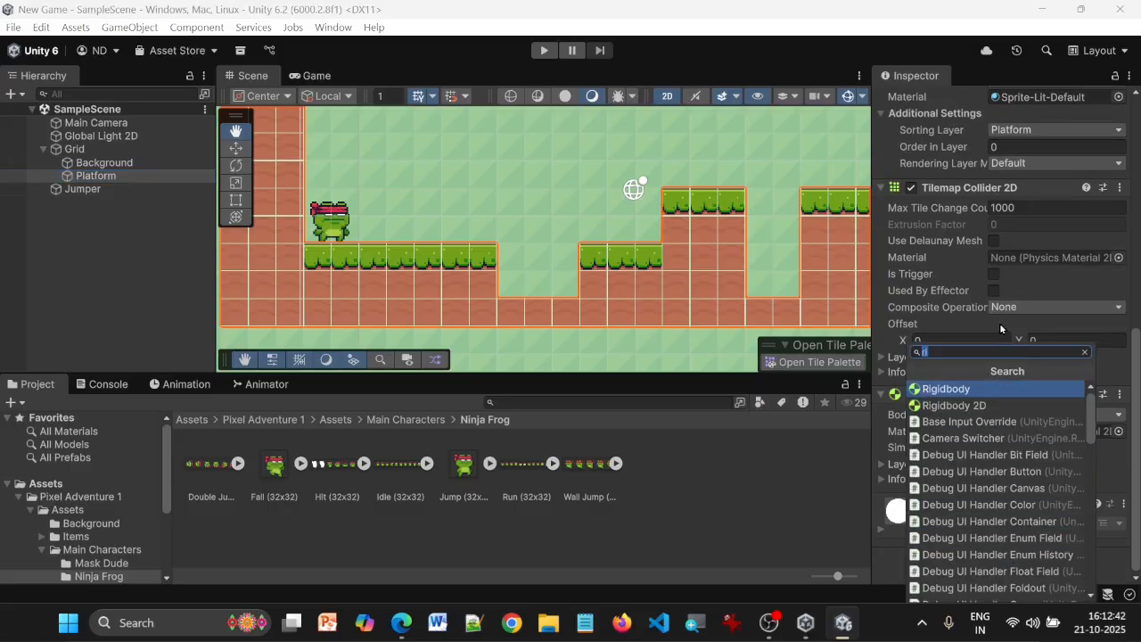
{"action": "key", "text": "BackSpace"}
{"action": "key", "text": "BackSpace"}
{"action": "type", "text": "comp"}
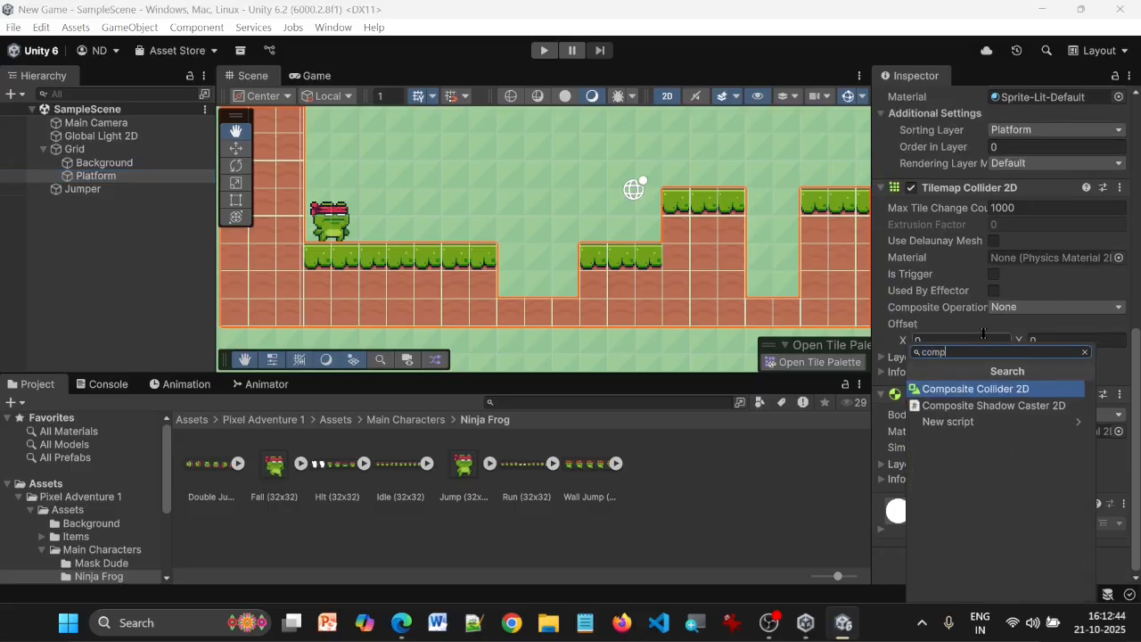
{"action": "left_click", "coordinate": [988, 391]}
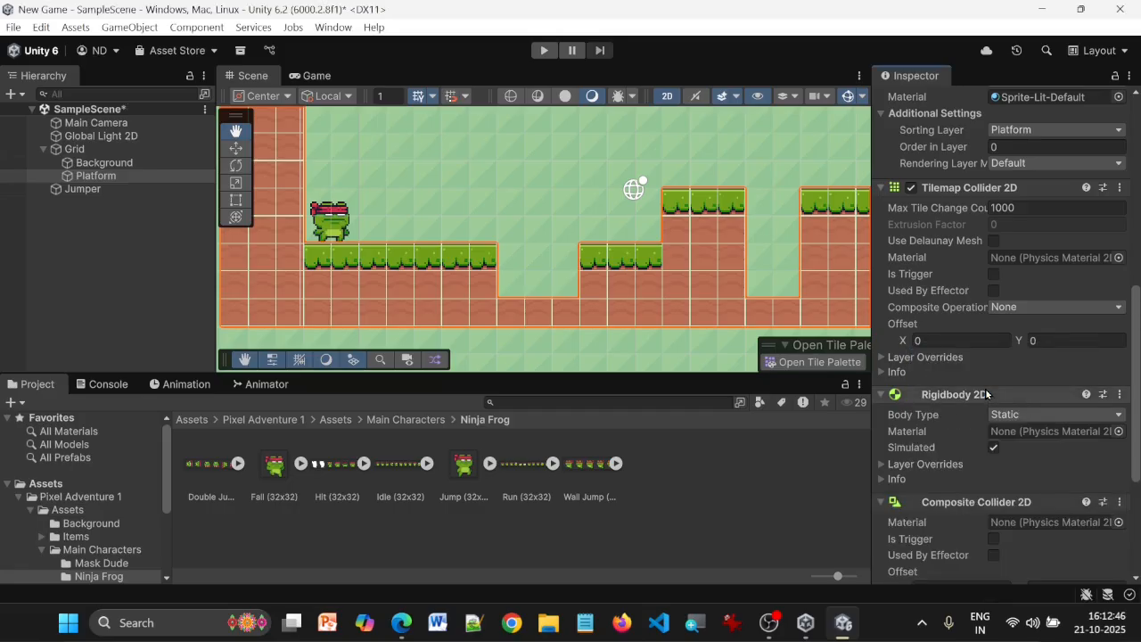
Set the Composite Operation of Platform's Tilemap Collider 2D to Merge and save the scene
{"action": "scroll", "coordinate": [1072, 415], "scroll_direction": "down", "scroll_amount": 2}
{"action": "scroll", "coordinate": [1072, 414], "scroll_direction": "up", "scroll_amount": 3}
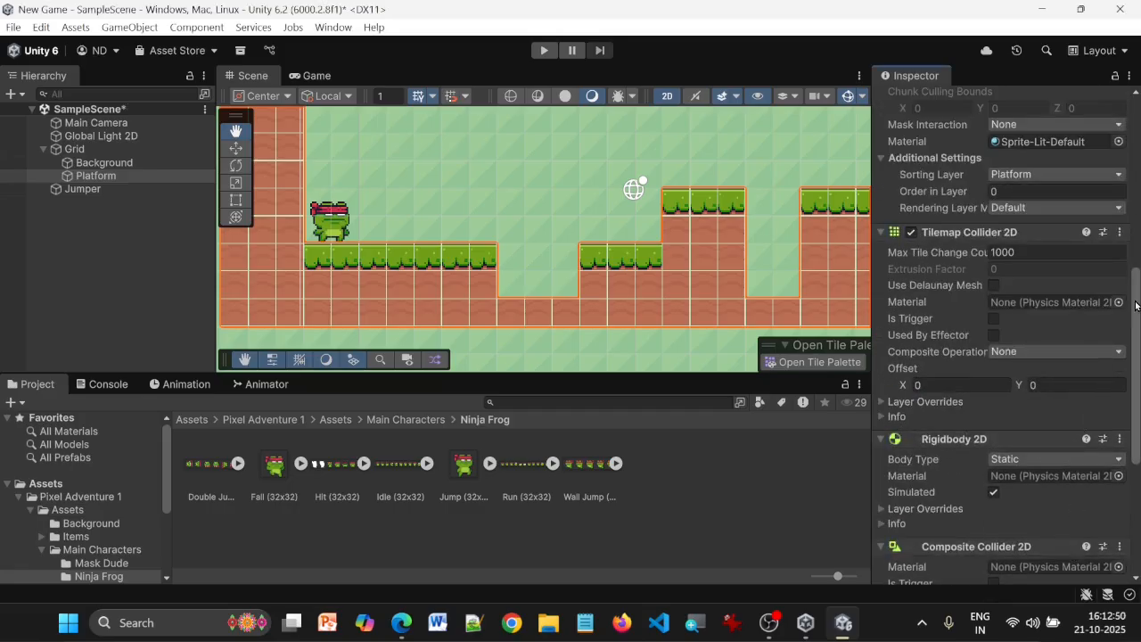
{"action": "left_click", "coordinate": [1075, 352]}
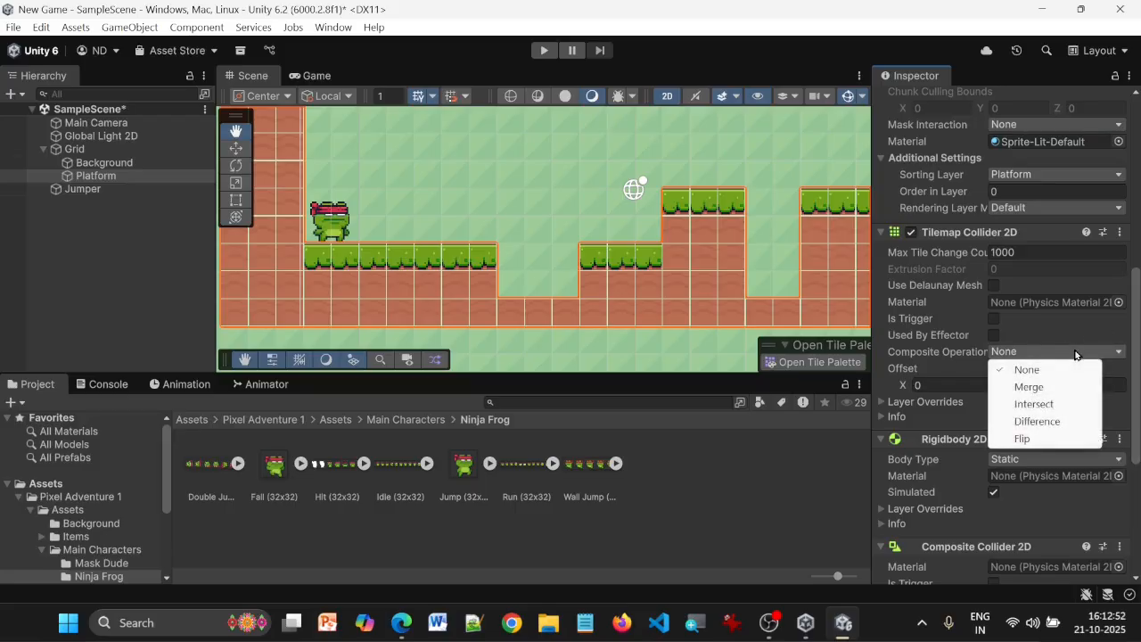
{"action": "left_click", "coordinate": [1075, 354]}
{"action": "left_click", "coordinate": [1075, 349]}
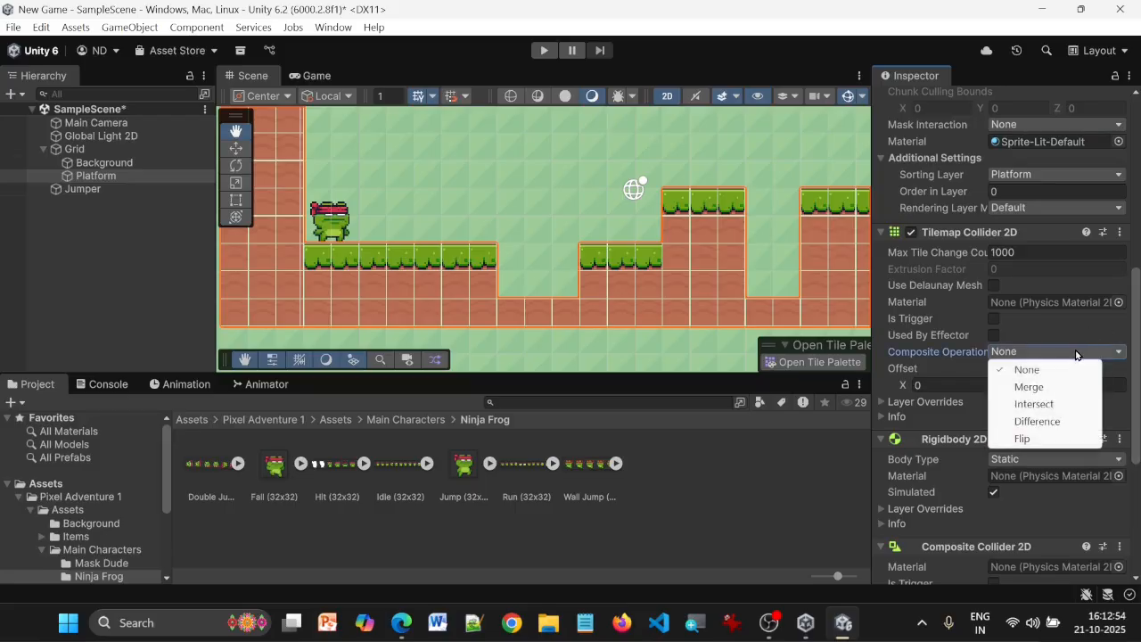
{"action": "left_click", "coordinate": [1043, 388]}
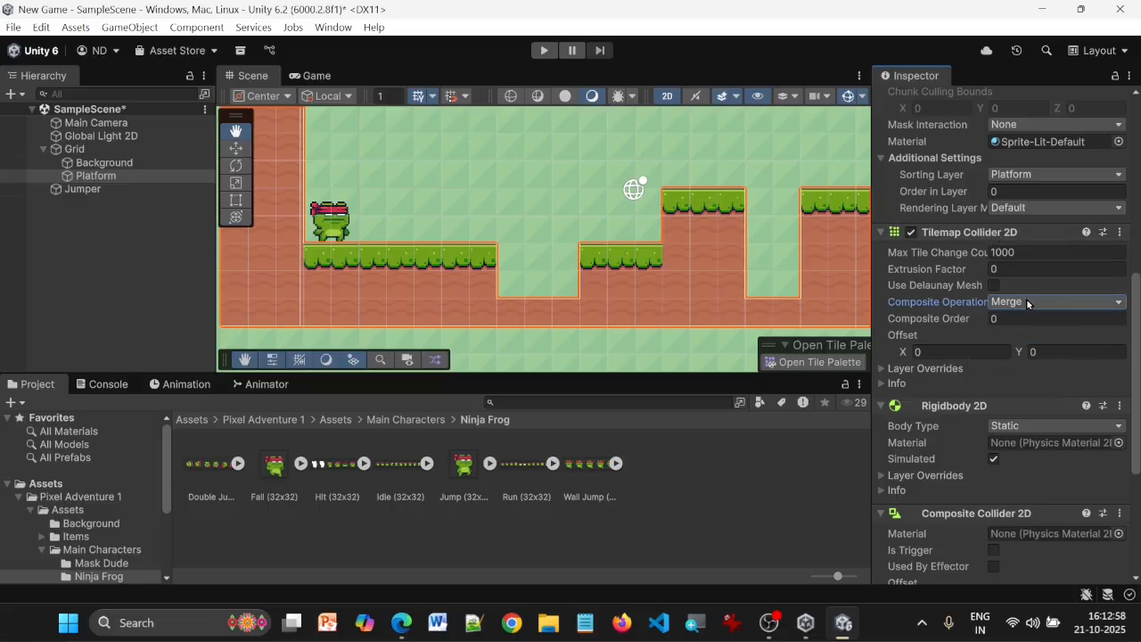
{"action": "key", "text": "ctrl+s"}
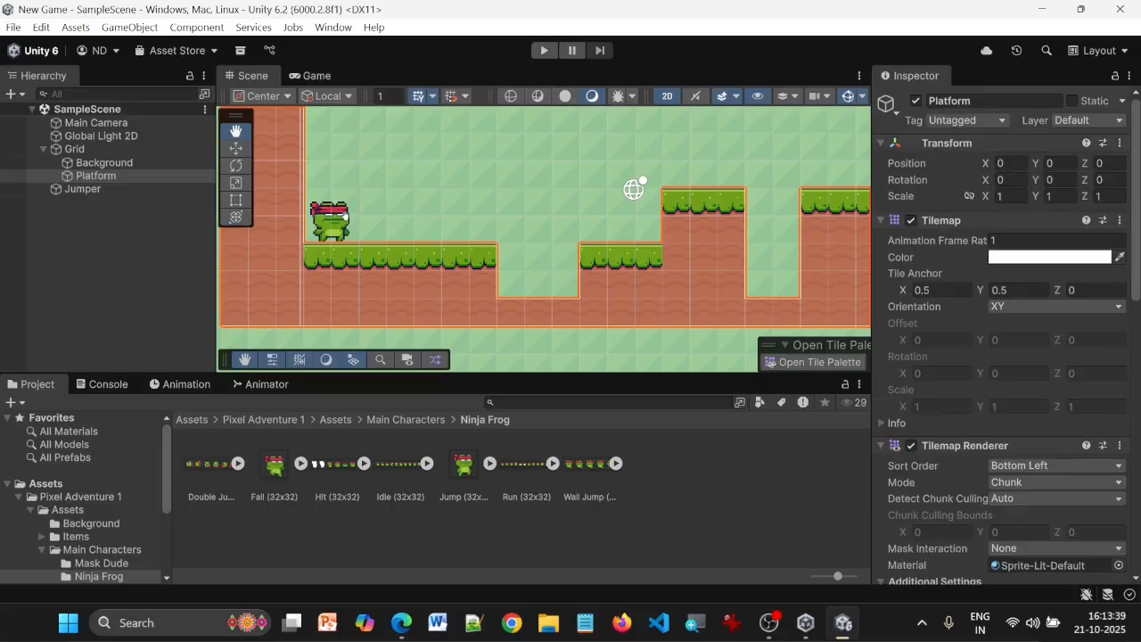
Create a new layer named Ground in User Layer 3
{"action": "left_click", "coordinate": [98, 175]}
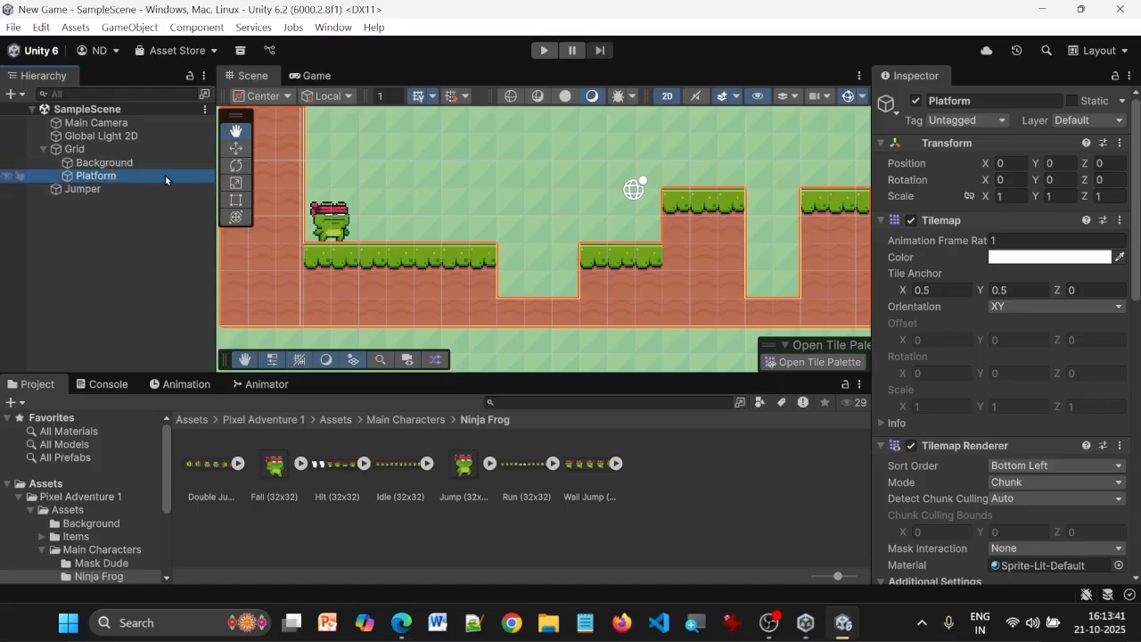
{"action": "left_click", "coordinate": [1093, 122]}
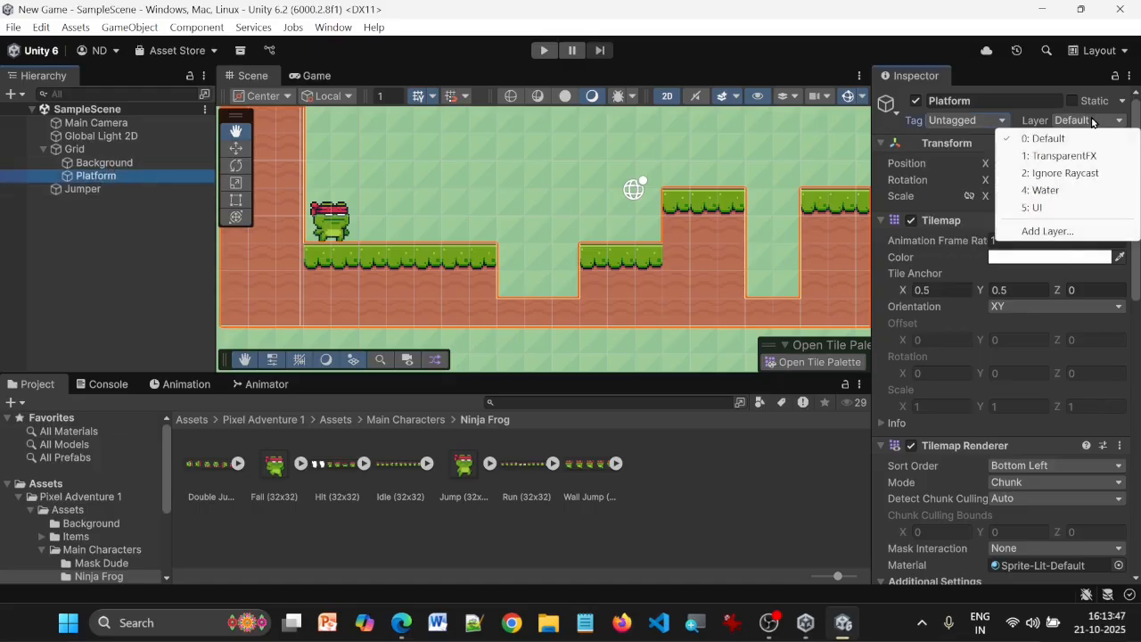
{"action": "left_click", "coordinate": [1059, 231]}
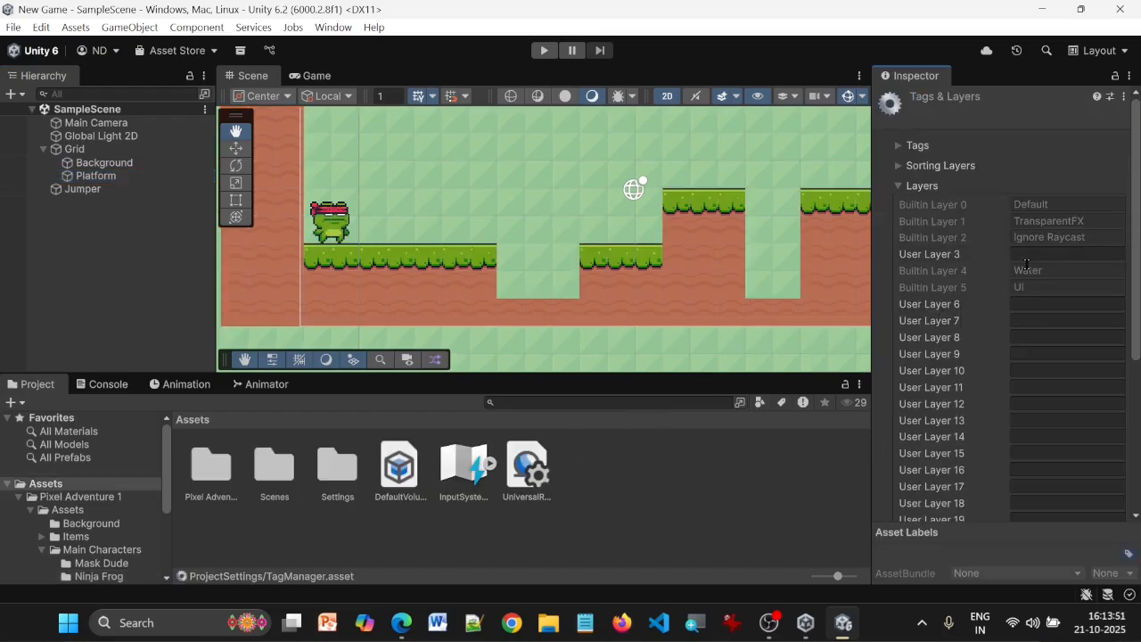
{"action": "left_click", "coordinate": [1027, 257]}
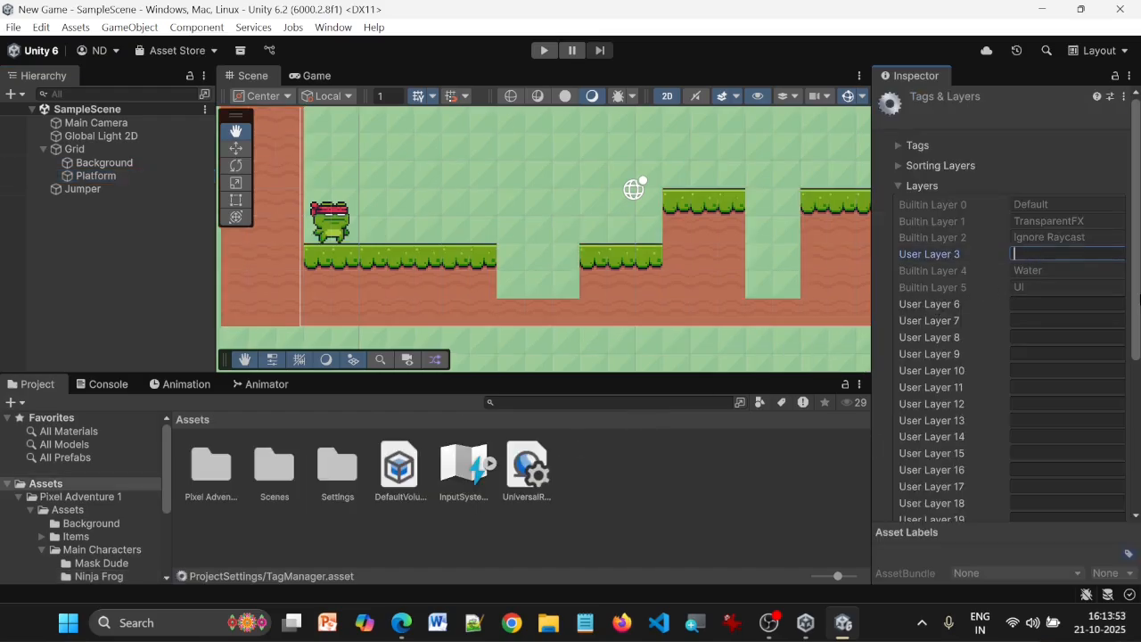
{"action": "type", "text": "Ground"}
{"action": "left_click", "coordinate": [116, 209]}
Assign the Ground layer to the Platform tilemap and save the scene
{"action": "left_click", "coordinate": [94, 175]}
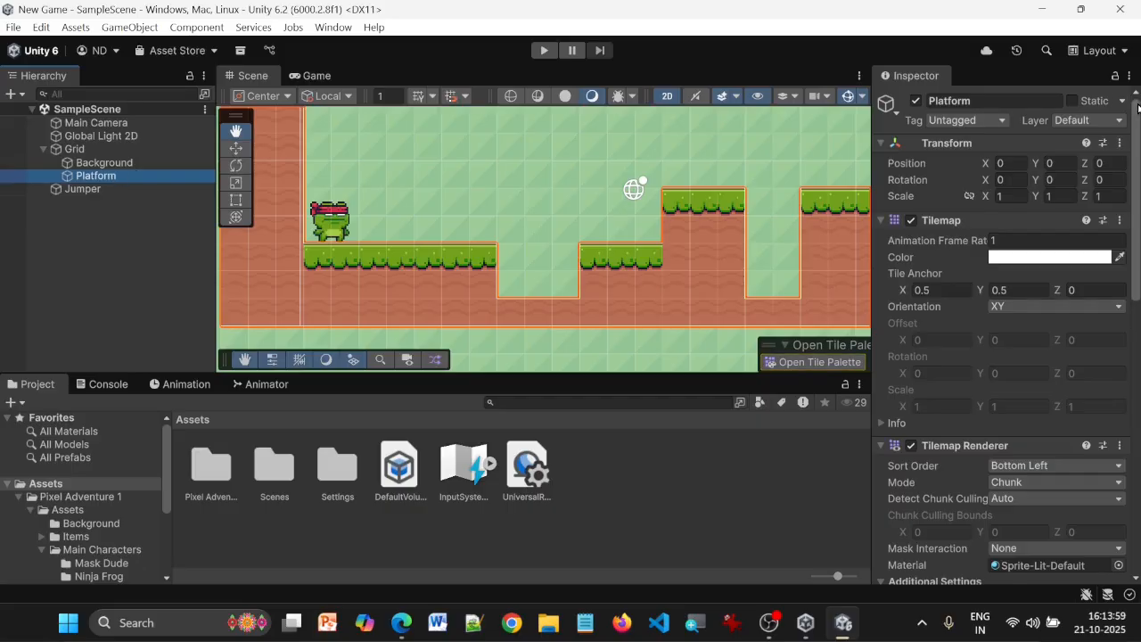
{"action": "left_click", "coordinate": [1087, 122]}
{"action": "left_click", "coordinate": [1057, 190]}
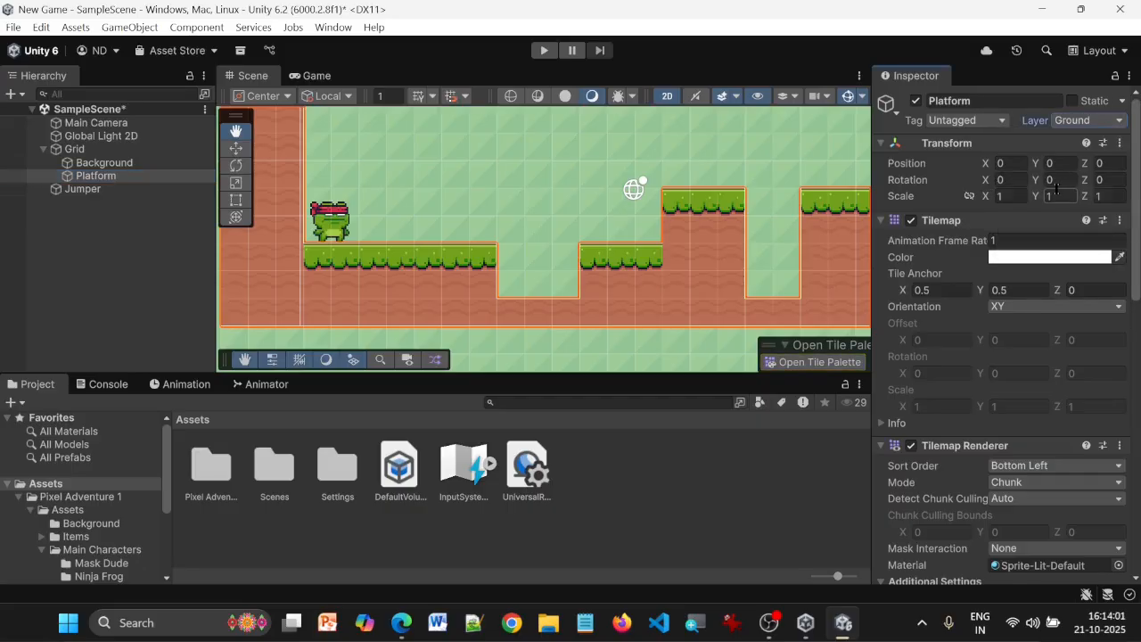
{"action": "key", "text": "ctrl+s"}
Review Platform's Tilemap Collider 2D, Rigidbody 2D and Composite Collider 2D settings, its composite operation choices and its assigned layer
{"action": "scroll", "coordinate": [991, 333], "scroll_direction": "down", "scroll_amount": 6}
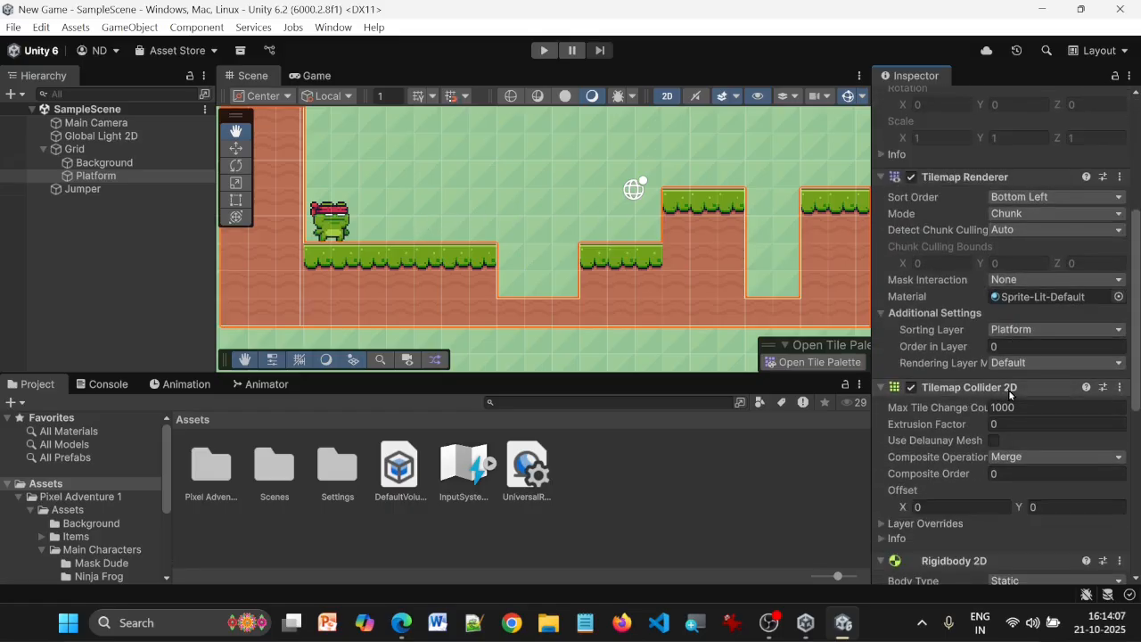
{"action": "scroll", "coordinate": [972, 410], "scroll_direction": "down", "scroll_amount": 3}
{"action": "scroll", "coordinate": [968, 428], "scroll_direction": "down", "scroll_amount": 3}
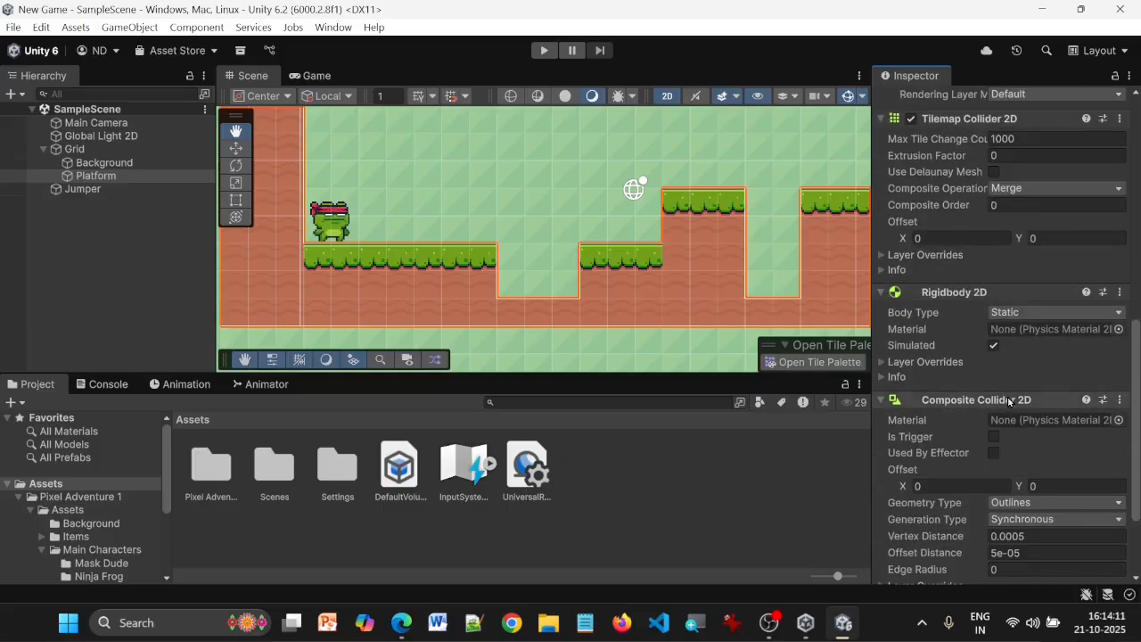
{"action": "scroll", "coordinate": [1008, 402], "scroll_direction": "up", "scroll_amount": 2}
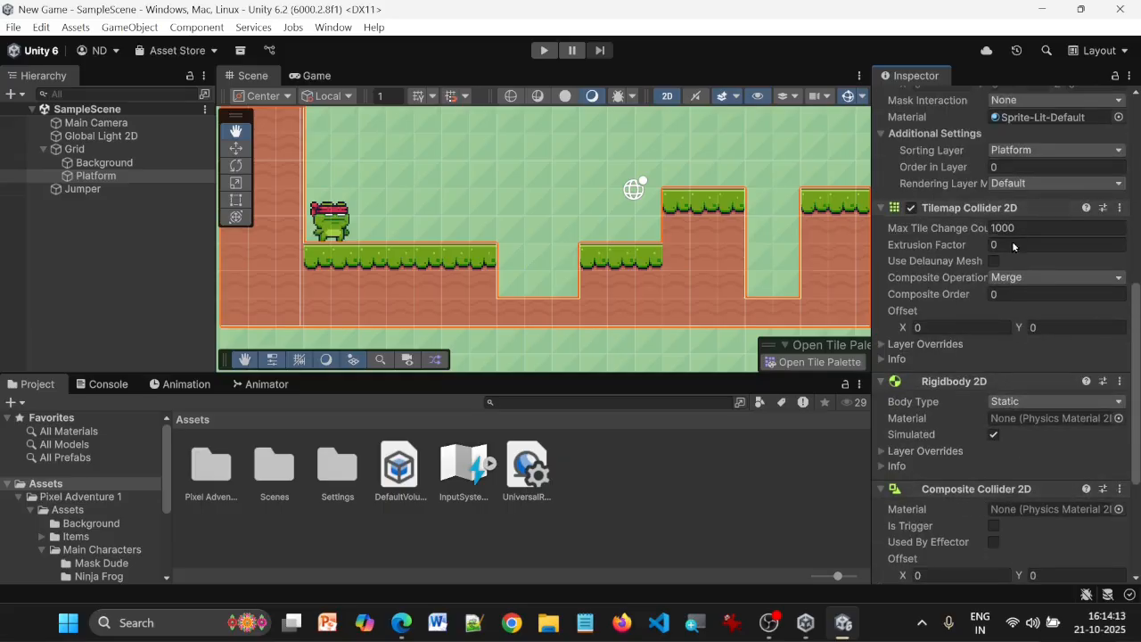
{"action": "left_click", "coordinate": [1019, 278]}
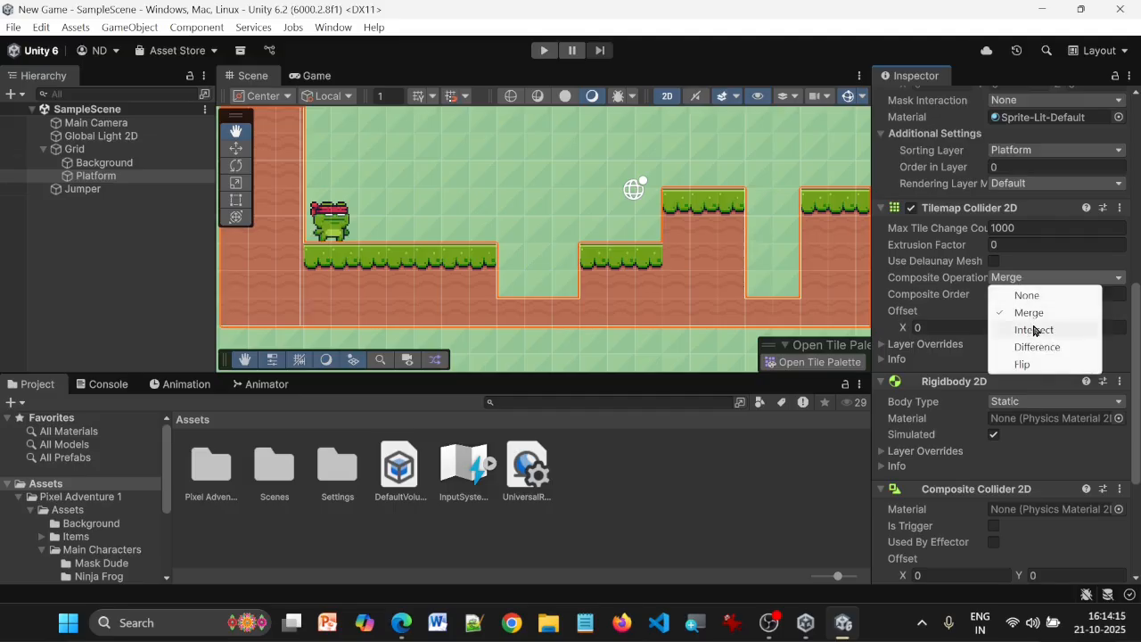
{"action": "left_click", "coordinate": [1034, 318]}
{"action": "scroll", "coordinate": [1061, 223], "scroll_direction": "up", "scroll_amount": 10}
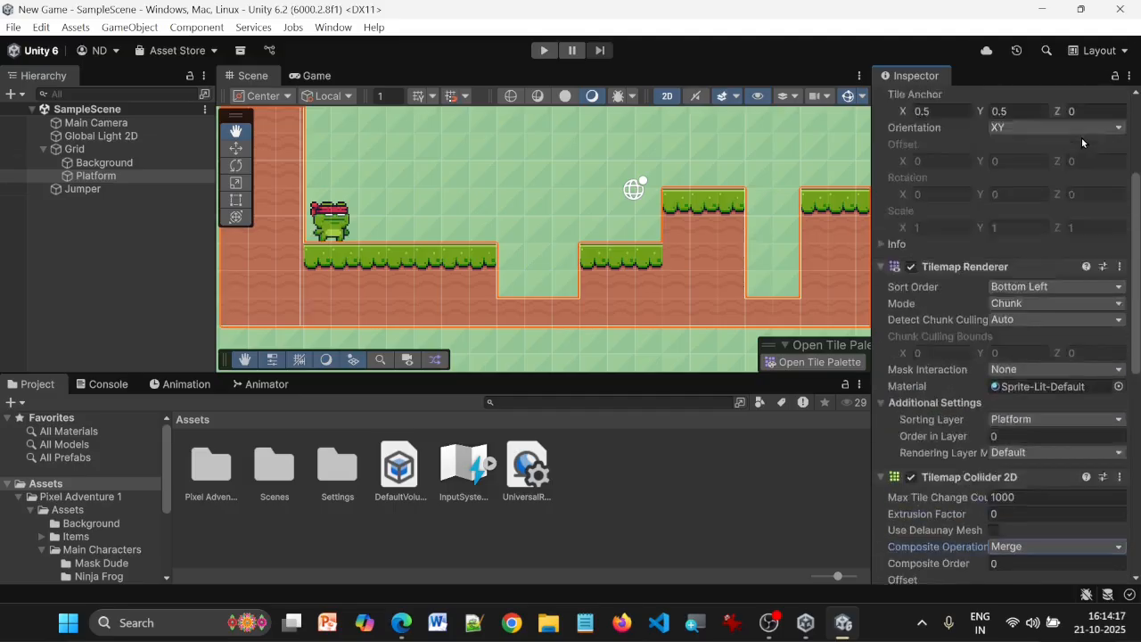
{"action": "left_click", "coordinate": [1112, 121]}
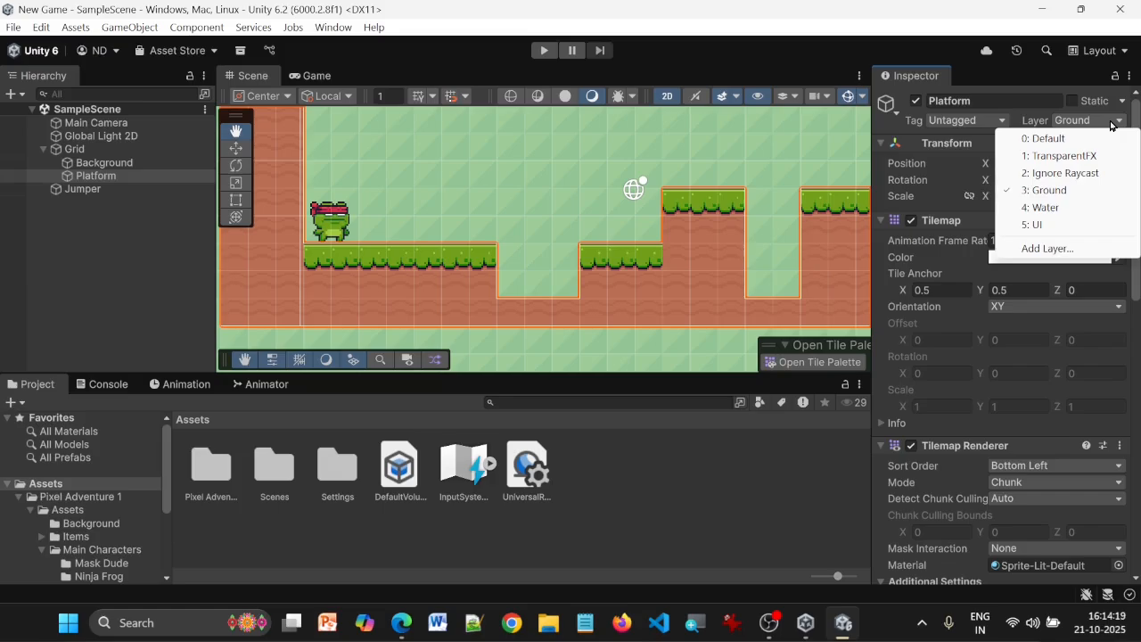
{"action": "left_click", "coordinate": [697, 60]}
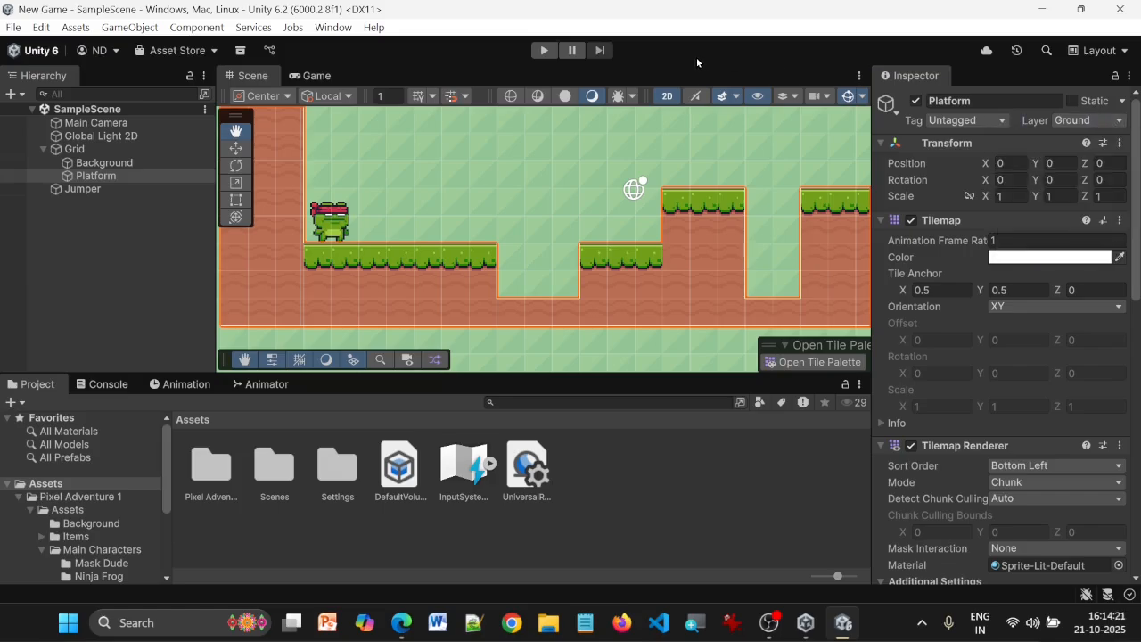
Run the game to test Jumper against the merged Platform collider, and stop it
{"action": "left_click", "coordinate": [544, 52]}
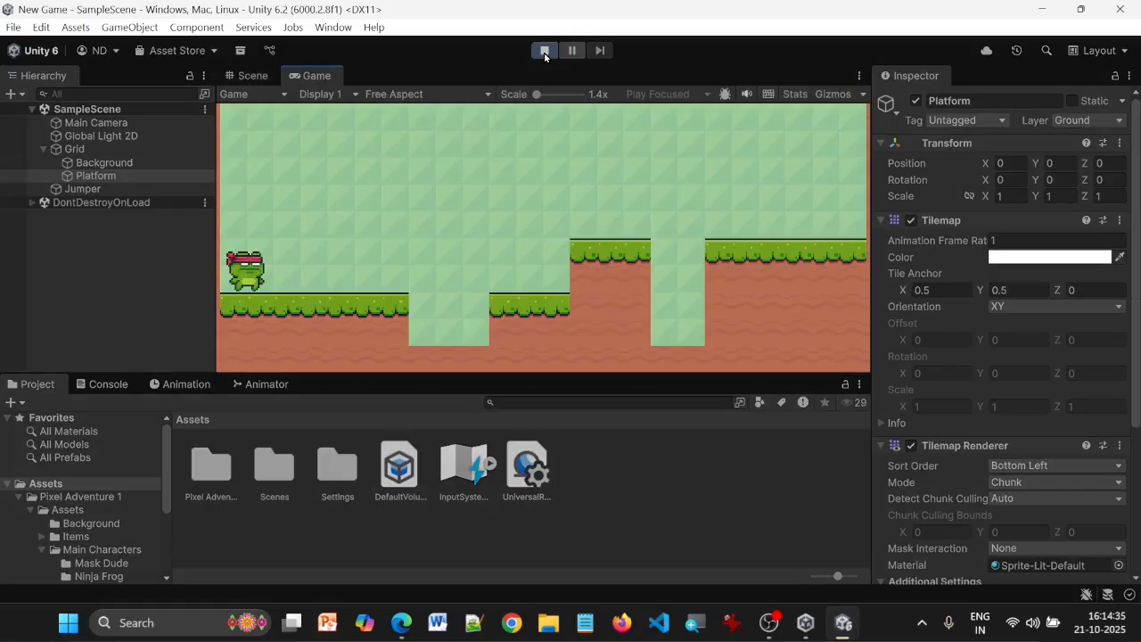
{"action": "left_click", "coordinate": [544, 51]}
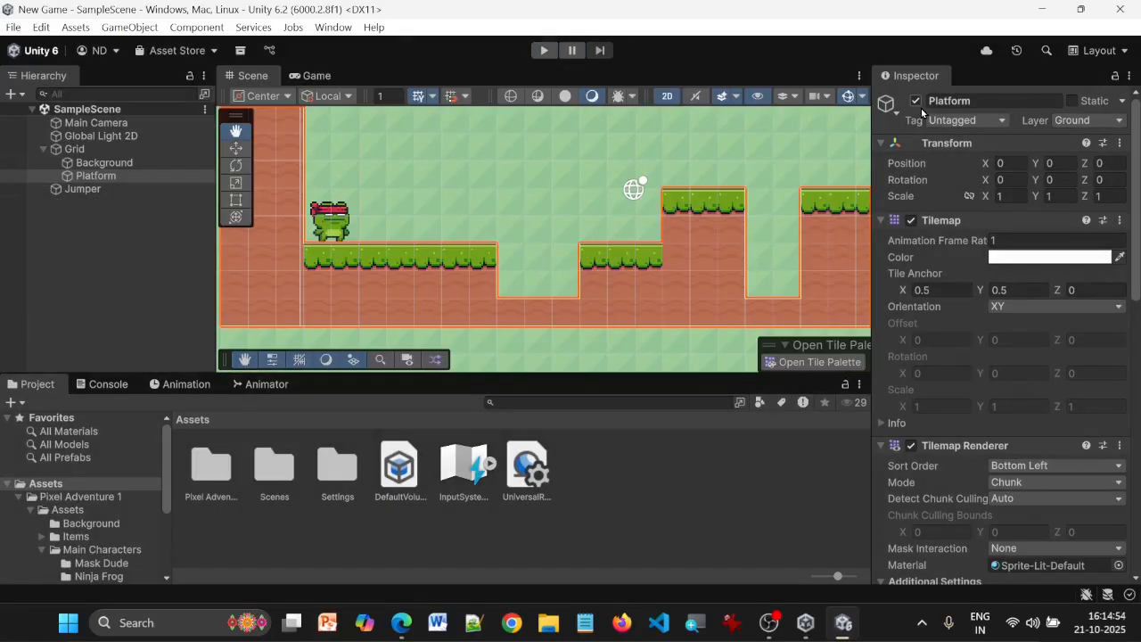
Add a Box Collider 2D component to Jumper
{"action": "left_click", "coordinate": [86, 189]}
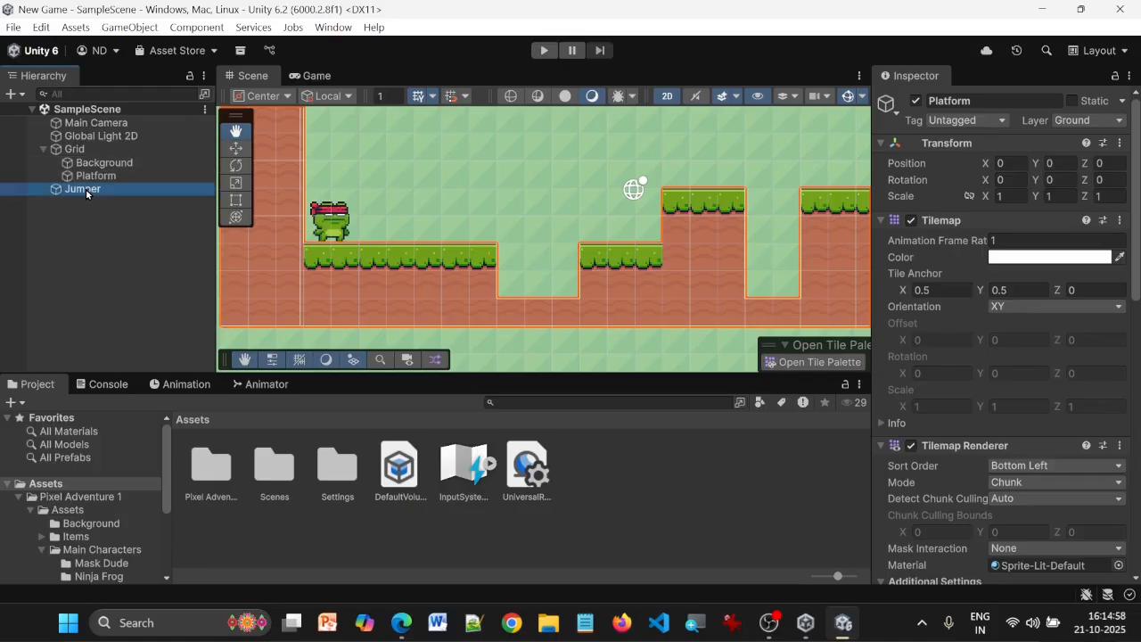
{"action": "scroll", "coordinate": [1063, 245], "scroll_direction": "down", "scroll_amount": 4}
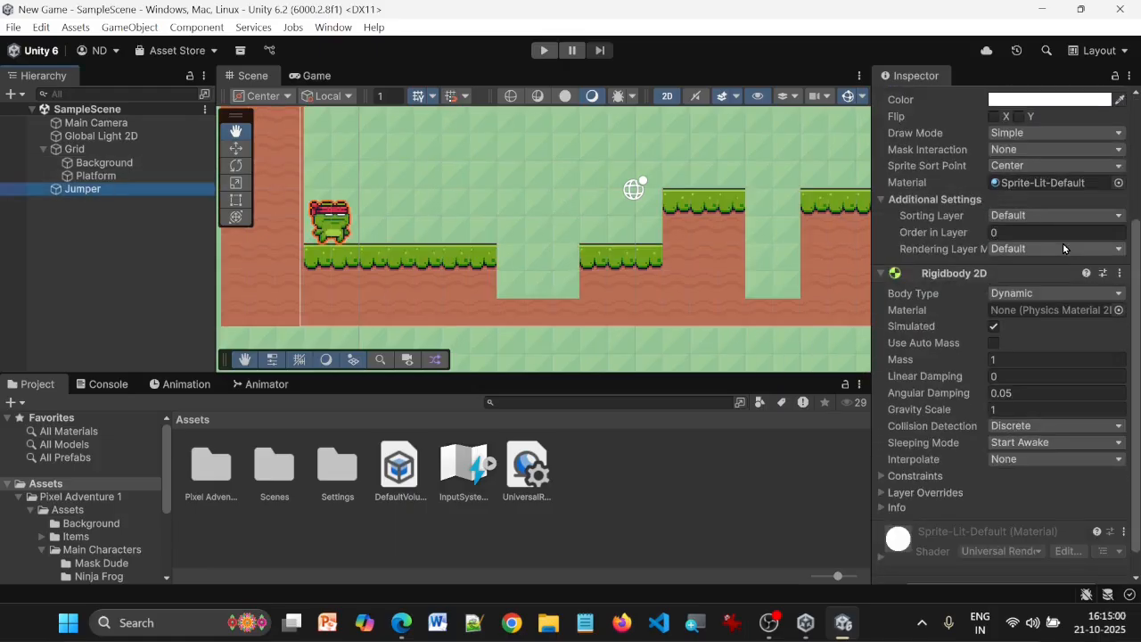
{"action": "scroll", "coordinate": [1029, 321], "scroll_direction": "down", "scroll_amount": 1}
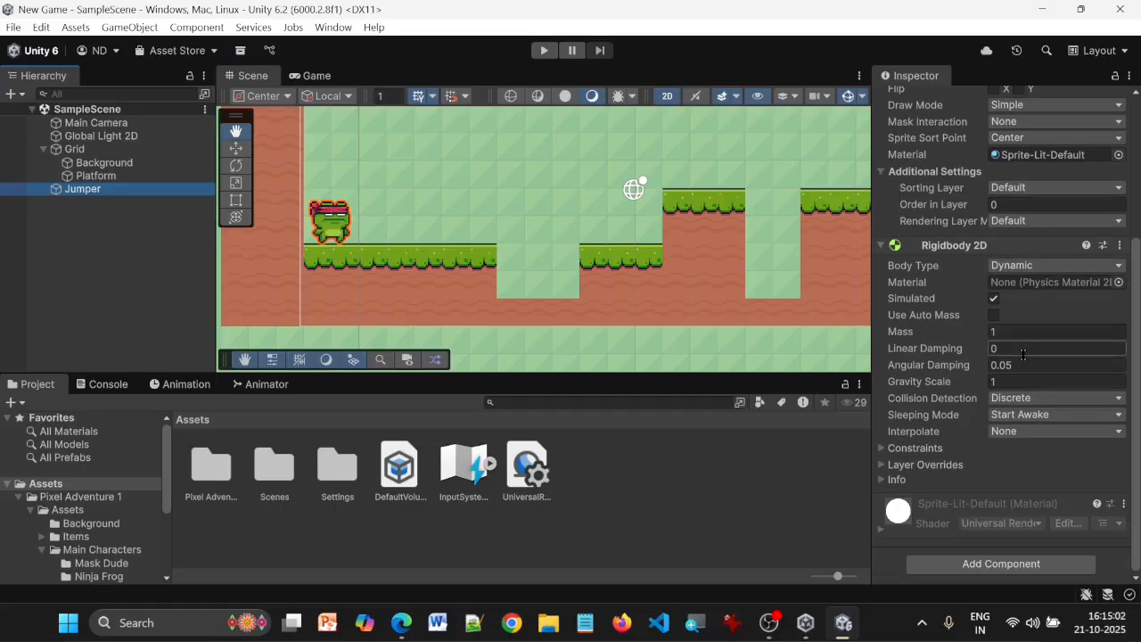
{"action": "left_click", "coordinate": [1029, 574]}
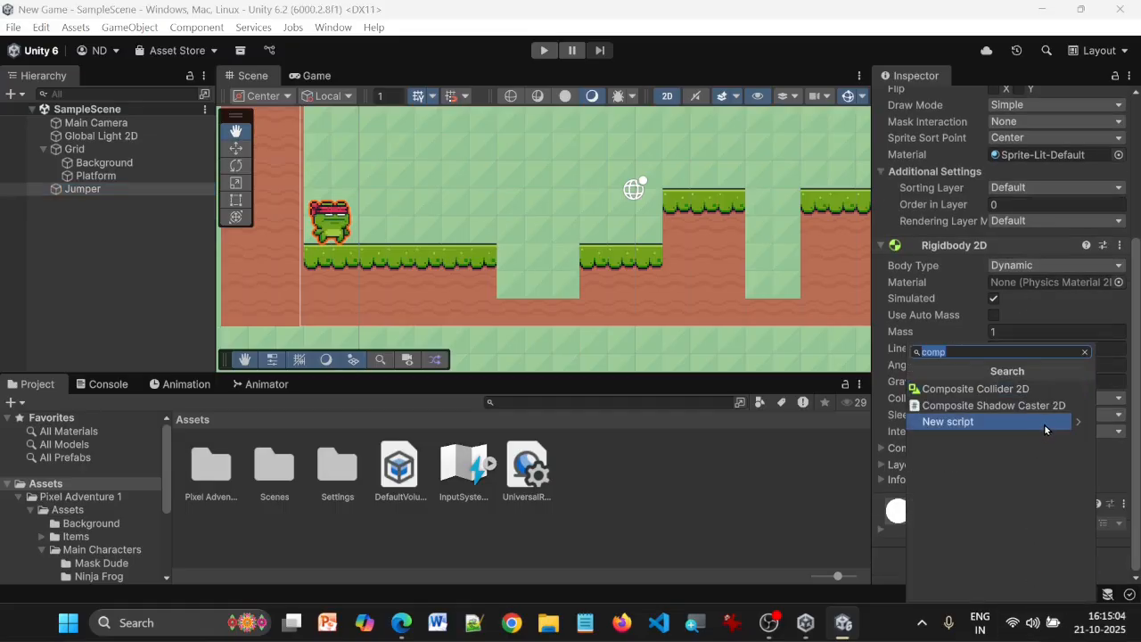
{"action": "type", "text": "box"}
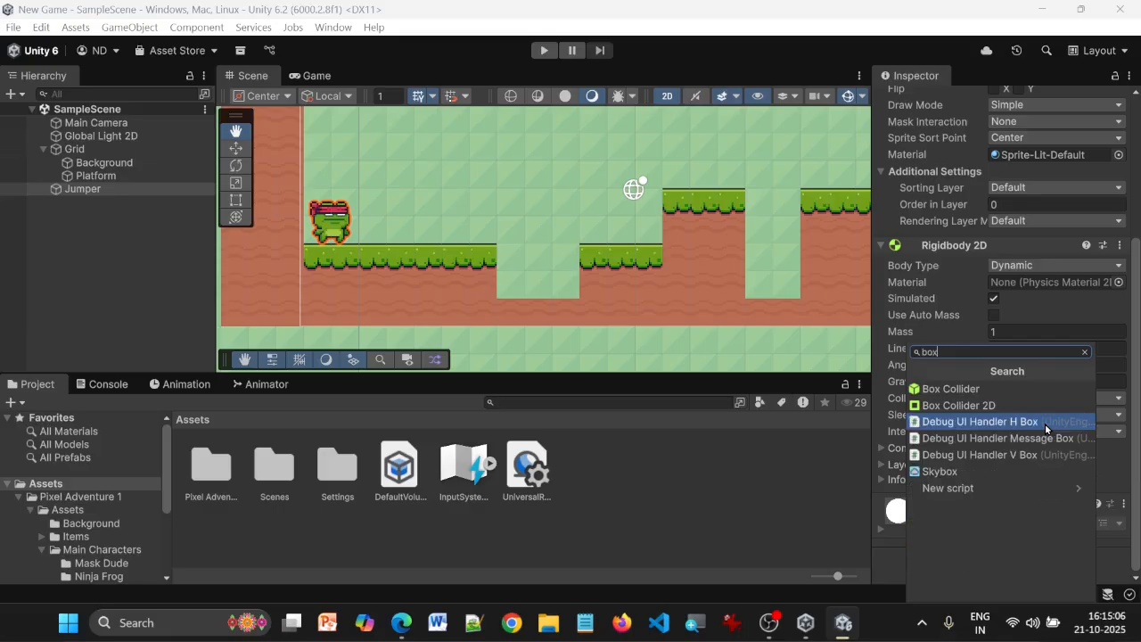
{"action": "left_click", "coordinate": [1039, 407]}
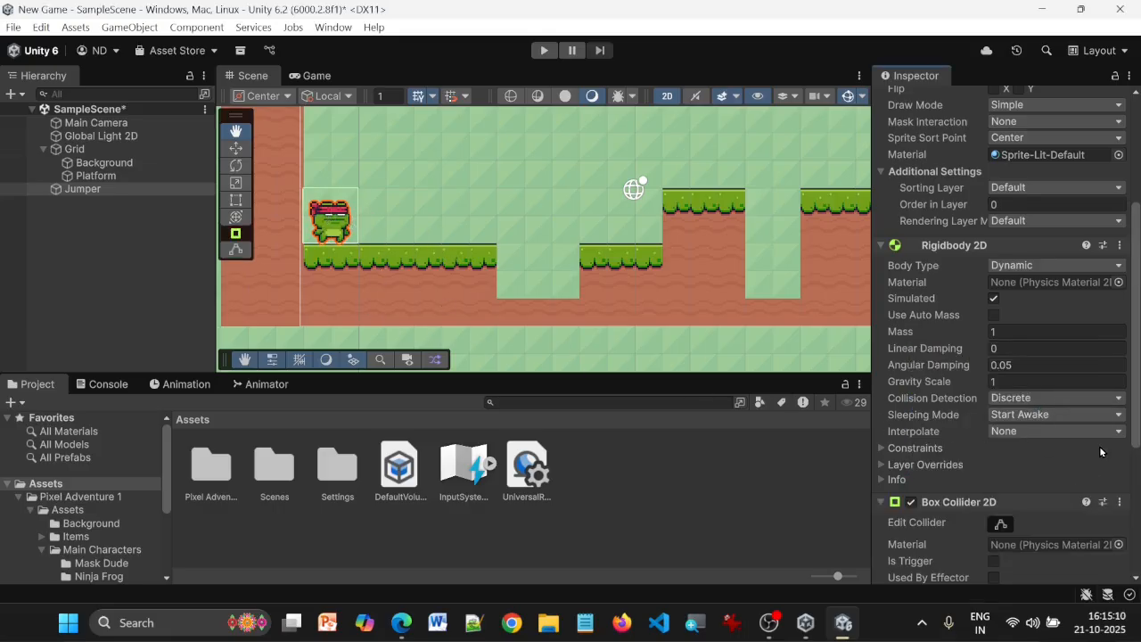
Fit Jumper's box collider around the frog at about 1.57 by 1.59, offset about -0.02, -0.21, and save the scene
{"action": "scroll", "coordinate": [1100, 451], "scroll_direction": "down", "scroll_amount": 3}
{"action": "left_click", "coordinate": [1002, 393]}
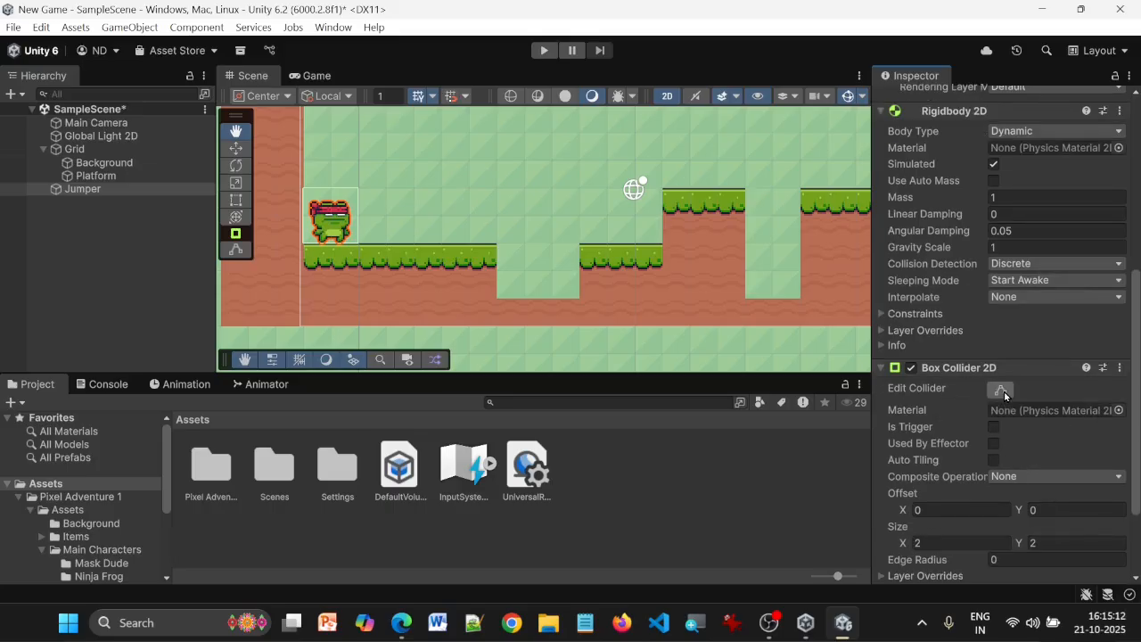
{"action": "scroll", "coordinate": [322, 225], "scroll_direction": "up", "scroll_amount": 1}
{"action": "scroll", "coordinate": [322, 226], "scroll_direction": "up", "scroll_amount": 4}
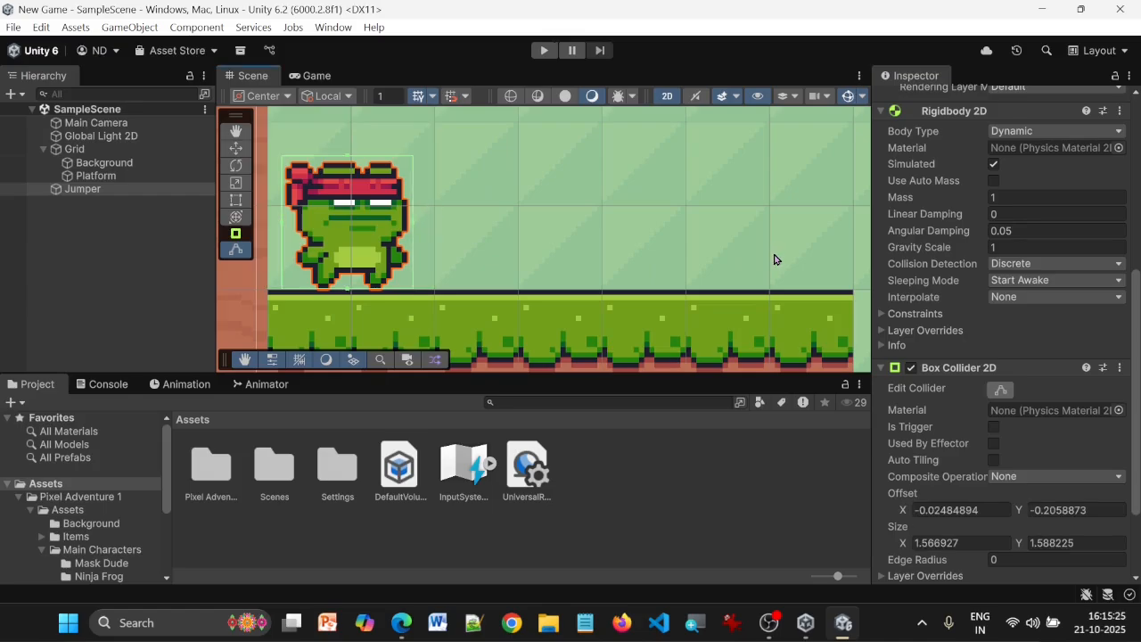
{"action": "scroll", "coordinate": [653, 199], "scroll_direction": "down", "scroll_amount": 4}
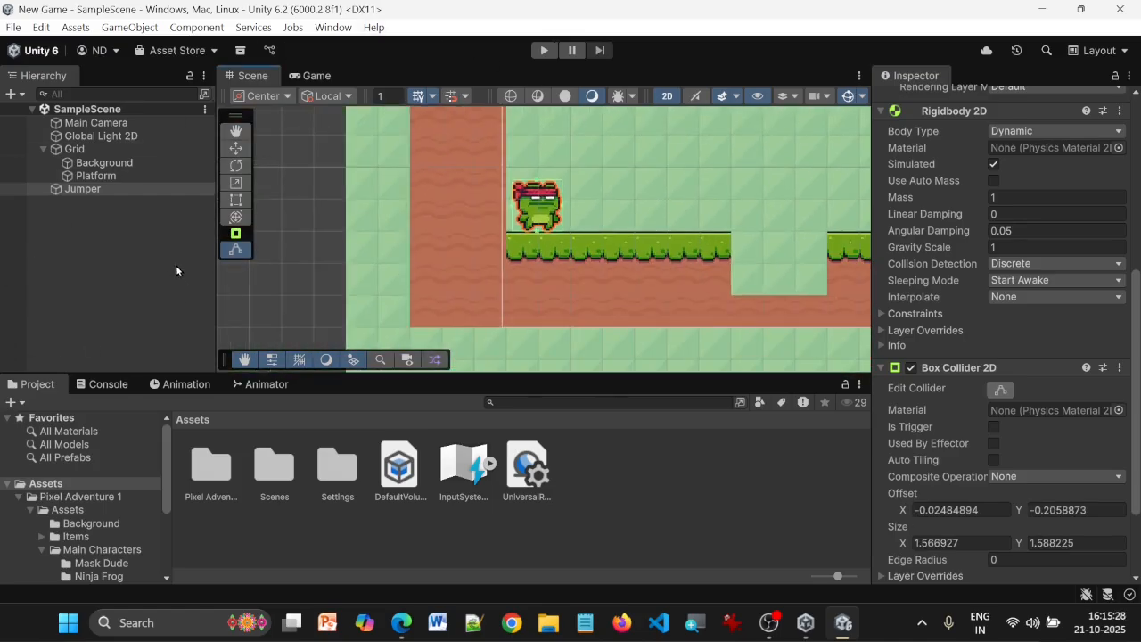
Deselect Jumper and run the game to test its fitted box collider on the platform
{"action": "left_click", "coordinate": [93, 190]}
{"action": "left_click", "coordinate": [109, 246]}
{"action": "left_click", "coordinate": [544, 50]}
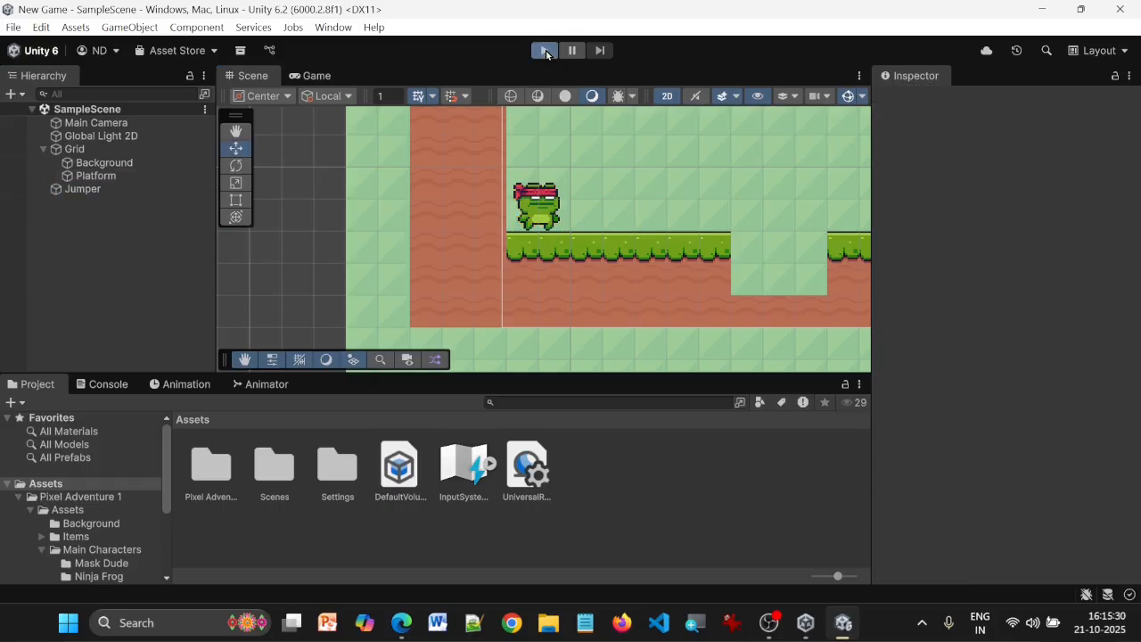